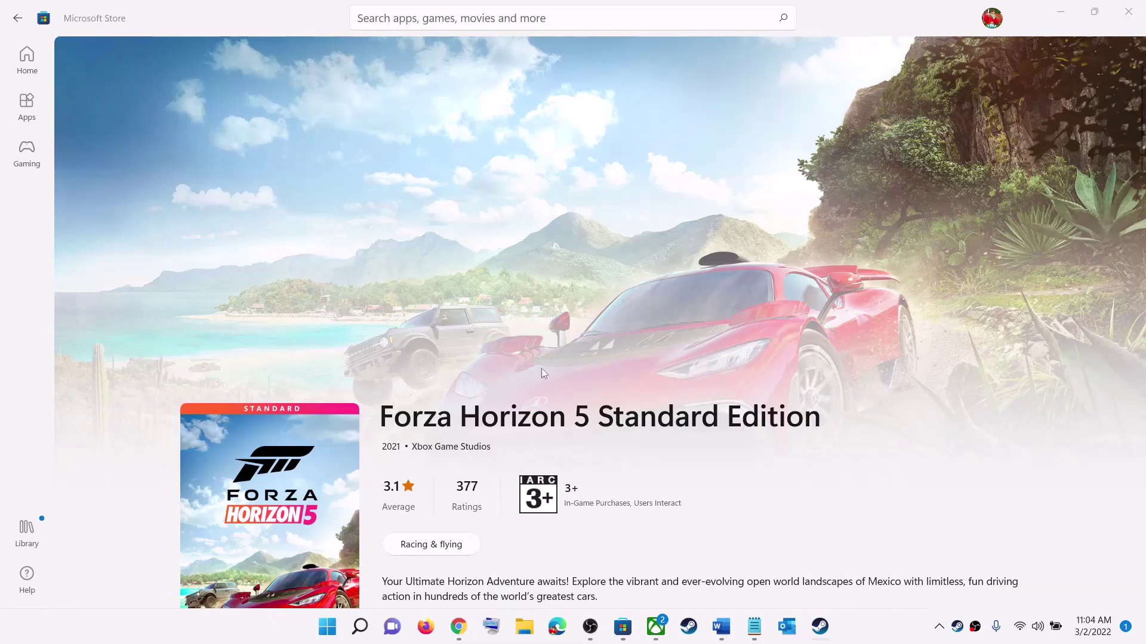
Highlight Step 1's 'Restart your PC' instruction in Word and look at the Start power options
{"action": "left_click", "coordinate": [720, 626]}
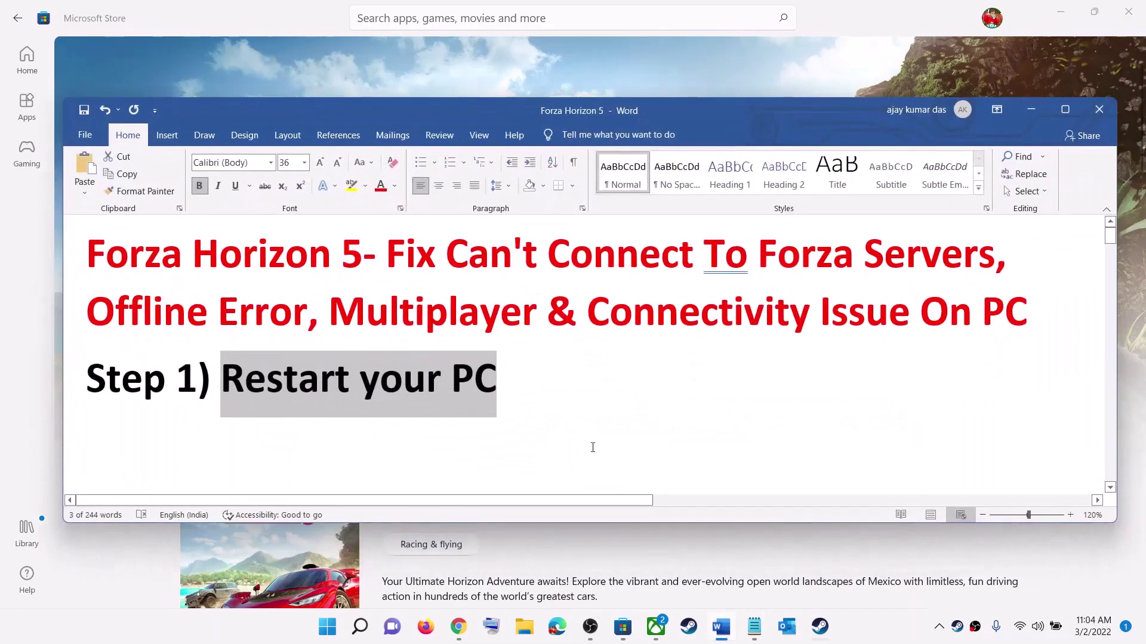
{"action": "left_click", "coordinate": [264, 396]}
{"action": "left_click_drag", "start_coordinate": [222, 382], "coordinate": [495, 382]}
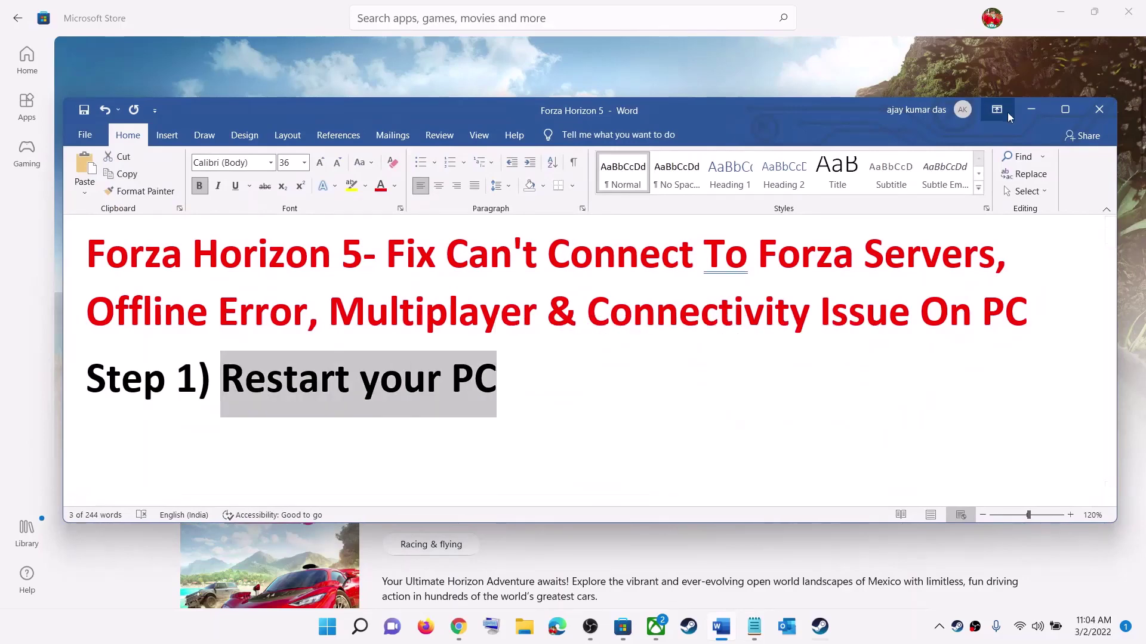
{"action": "left_click", "coordinate": [1029, 109]}
{"action": "left_click", "coordinate": [326, 635]}
{"action": "left_click", "coordinate": [758, 574]}
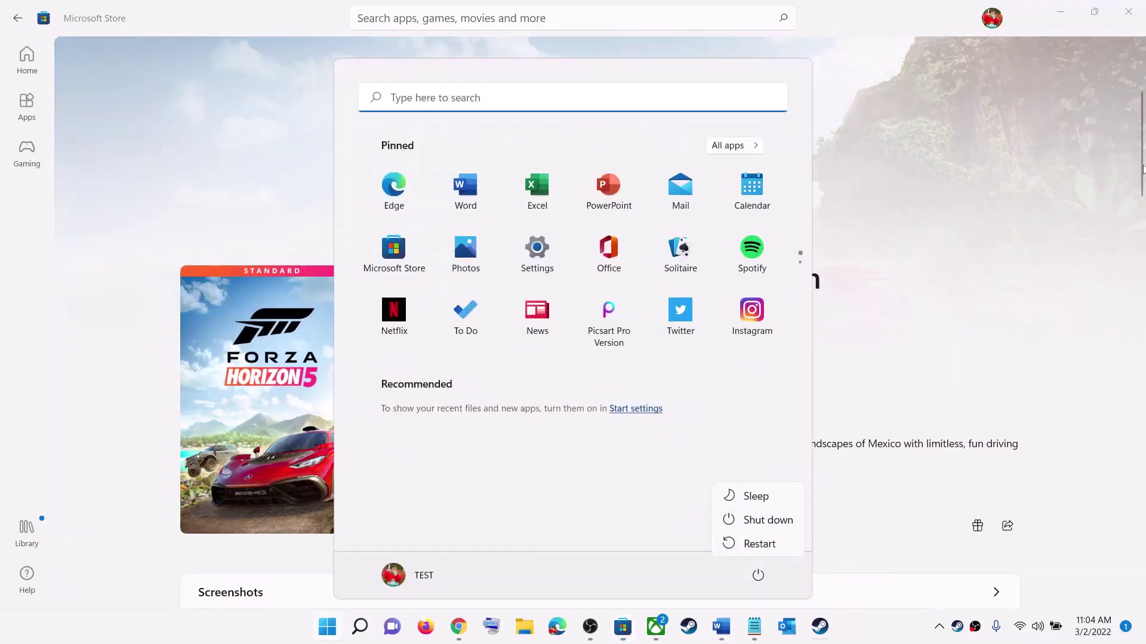
{"action": "key", "text": "Escape"}
{"action": "key", "text": "Escape"}
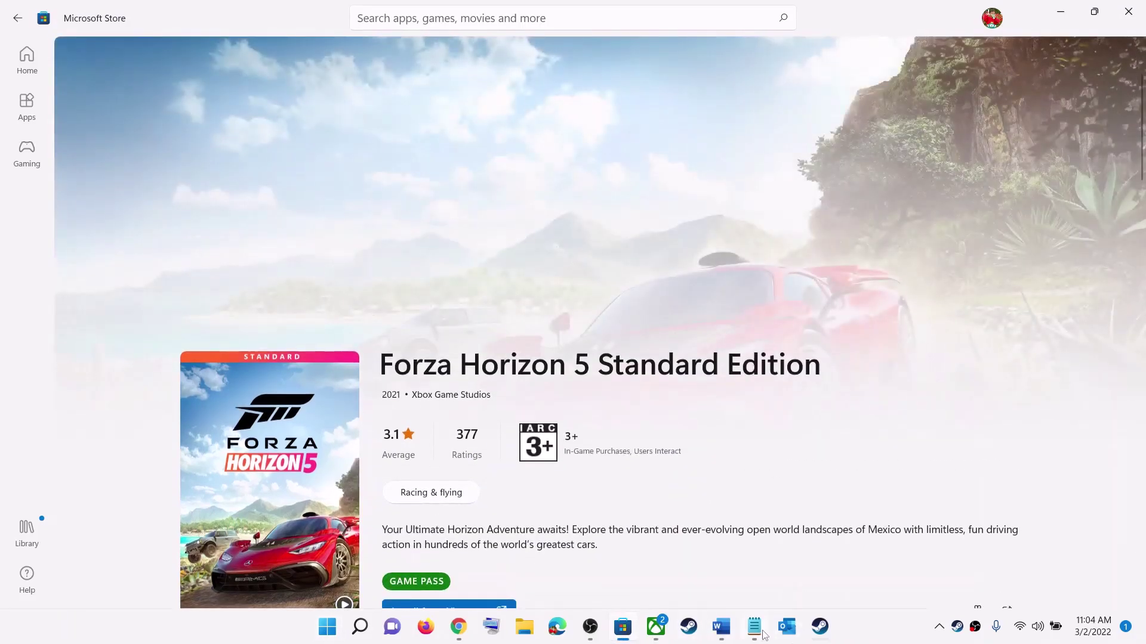
Show Step 2 in Word, then confirm in the Xbox app profile menu that Appear offline is off
{"action": "left_click", "coordinate": [721, 626]}
{"action": "scroll", "coordinate": [373, 375], "scroll_direction": "down", "scroll_amount": 3}
{"action": "left_click_drag", "start_coordinate": [303, 379], "coordinate": [943, 385]}
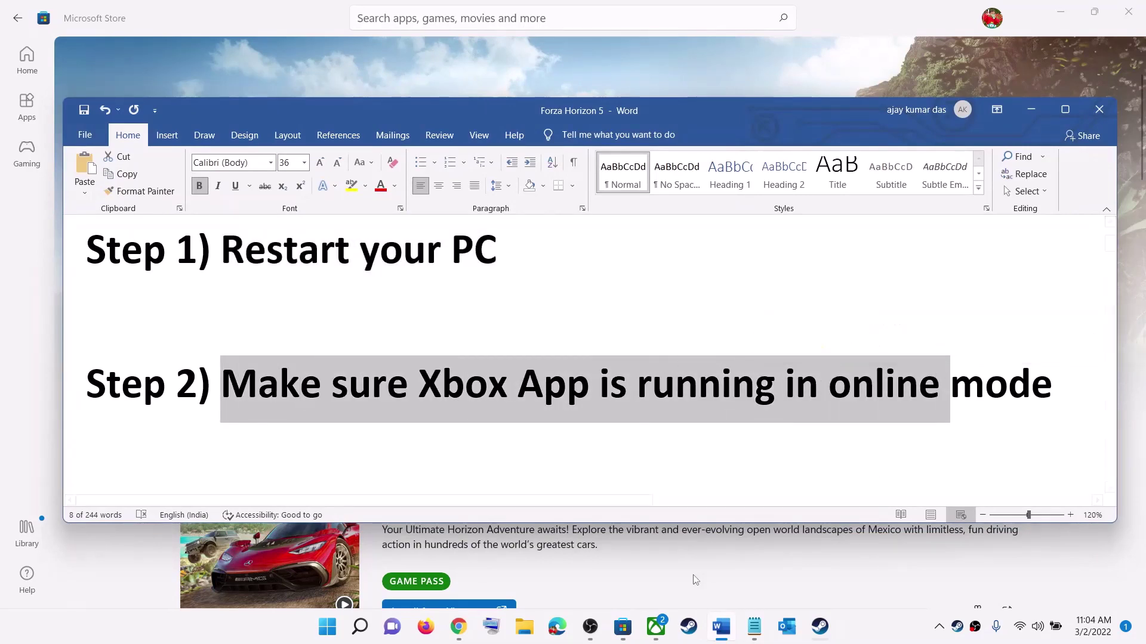
{"action": "left_click", "coordinate": [655, 626]}
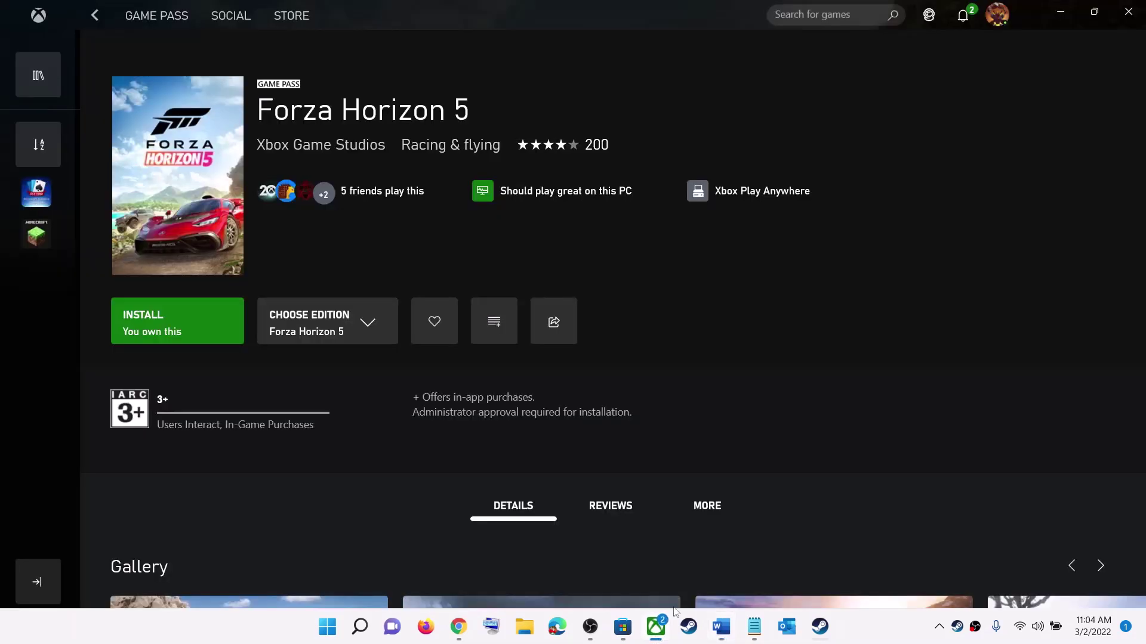
{"action": "left_click", "coordinate": [1004, 19]}
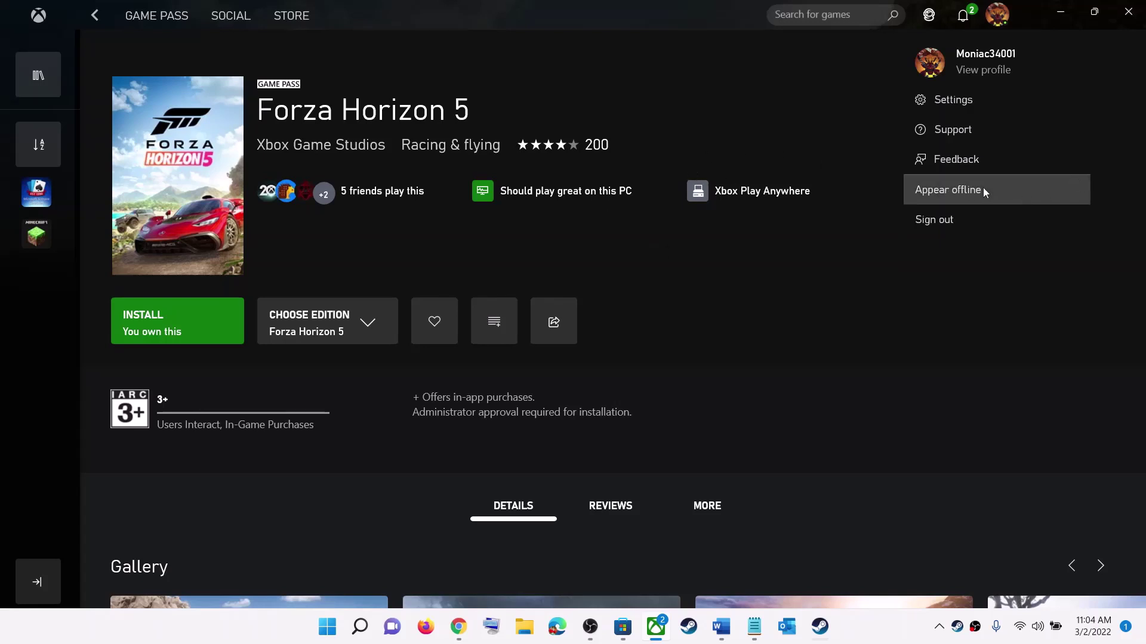
{"action": "left_click", "coordinate": [800, 140]}
{"action": "left_click", "coordinate": [1060, 11]}
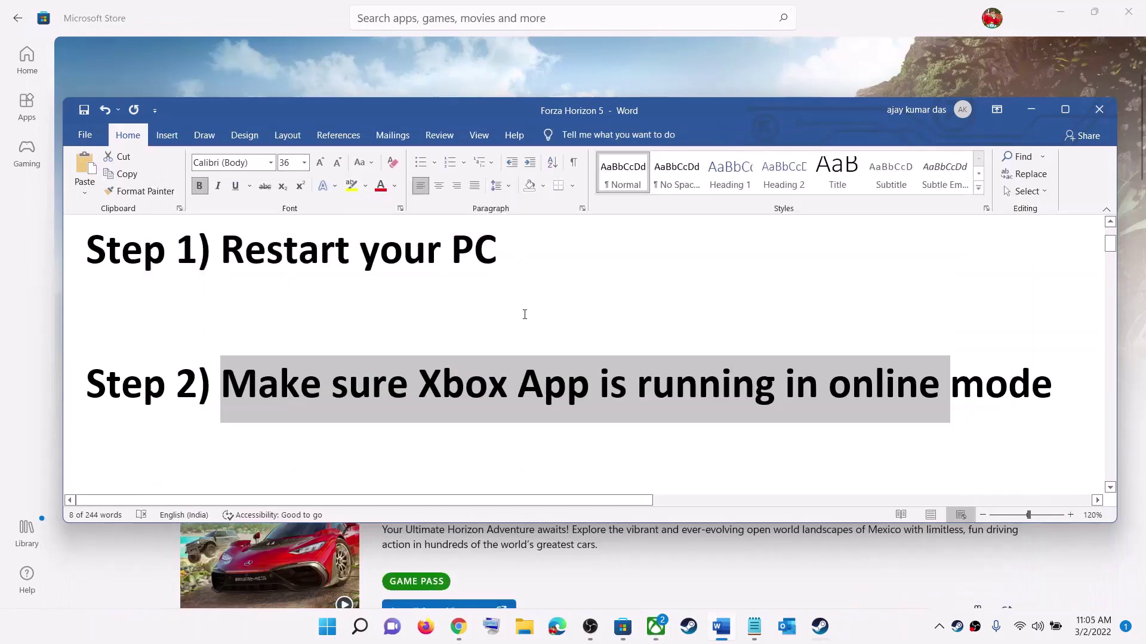
Scroll the Word guide to Step 4 and select the word 'credential'
{"action": "left_click", "coordinate": [702, 382]}
{"action": "left_click_drag", "start_coordinate": [600, 382], "coordinate": [940, 382]}
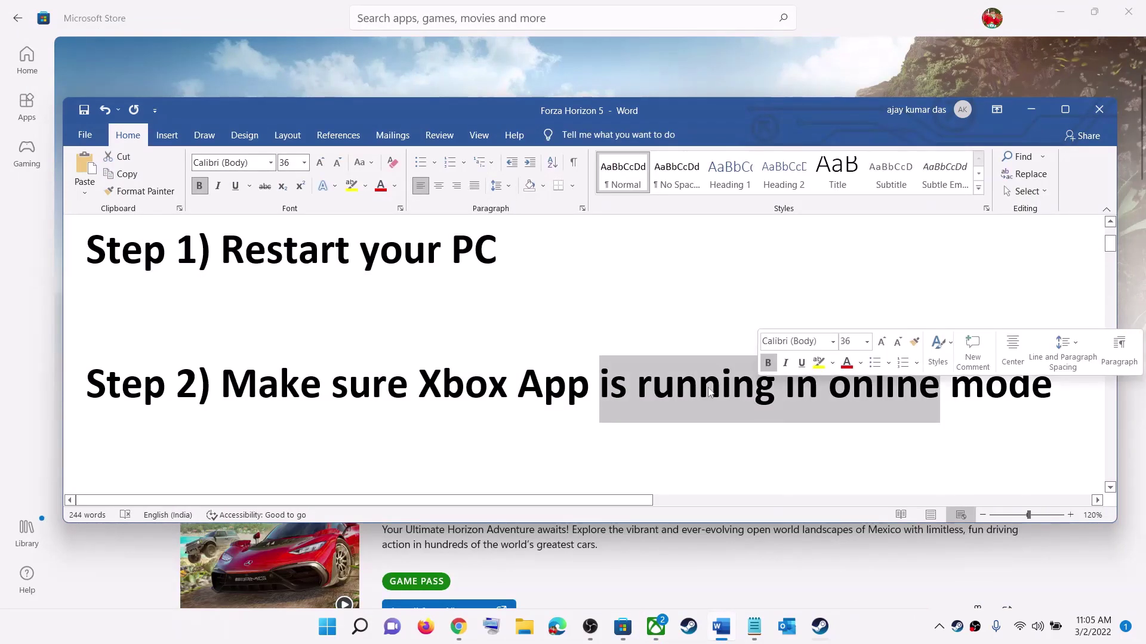
{"action": "scroll", "coordinate": [474, 387], "scroll_direction": "down", "scroll_amount": 2}
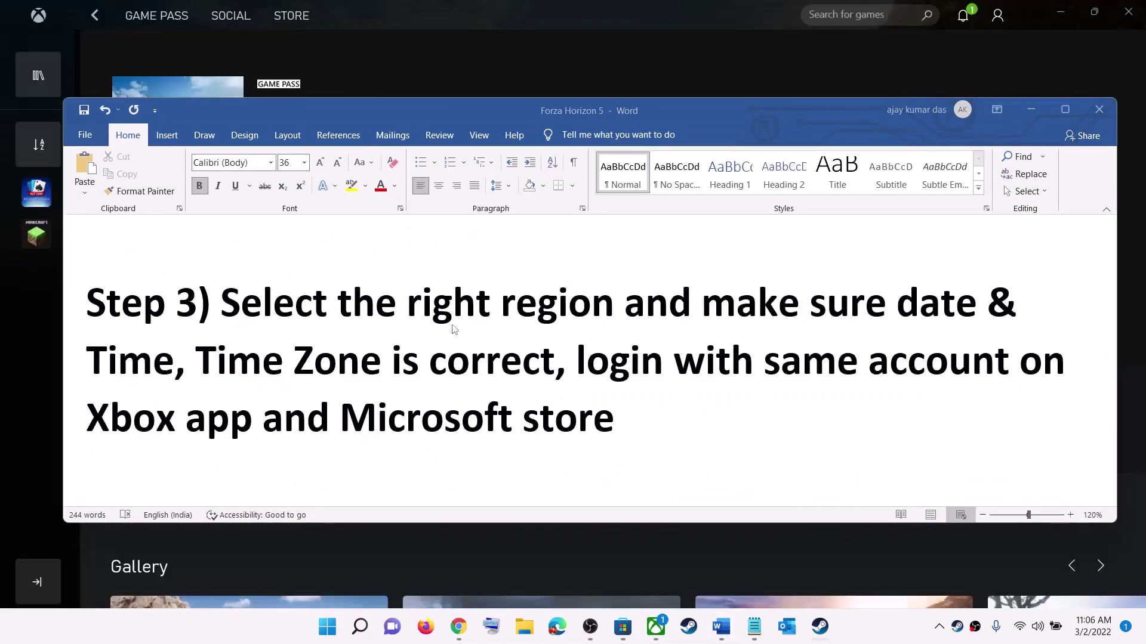
{"action": "scroll", "coordinate": [455, 351], "scroll_direction": "down", "scroll_amount": 5}
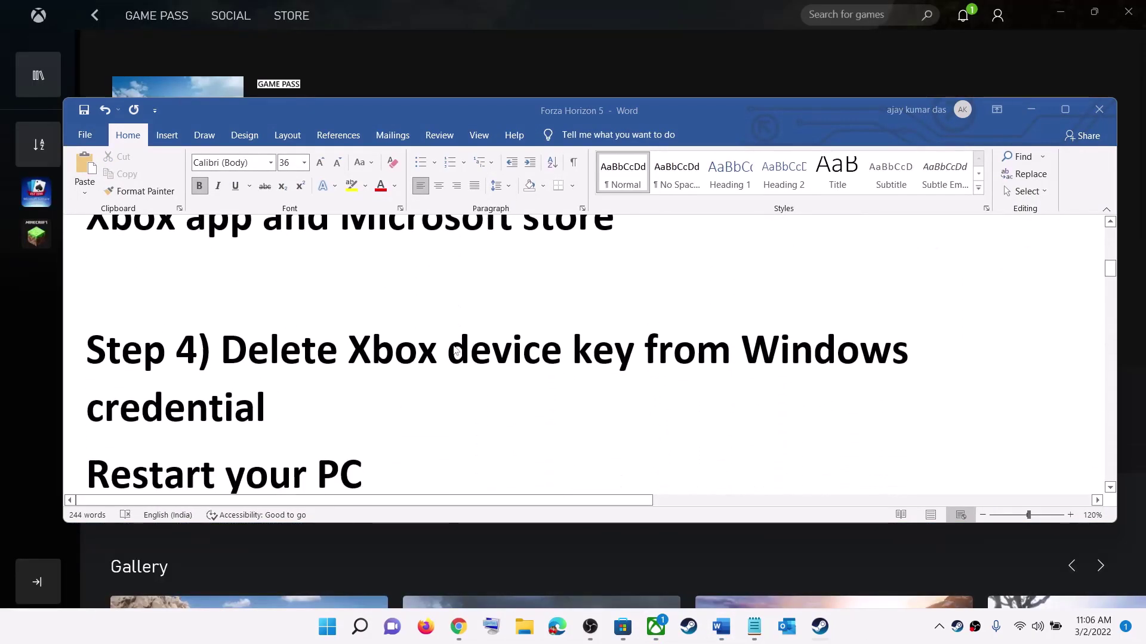
{"action": "scroll", "coordinate": [500, 334], "scroll_direction": "up", "scroll_amount": 1}
{"action": "scroll", "coordinate": [466, 304], "scroll_direction": "down", "scroll_amount": 1}
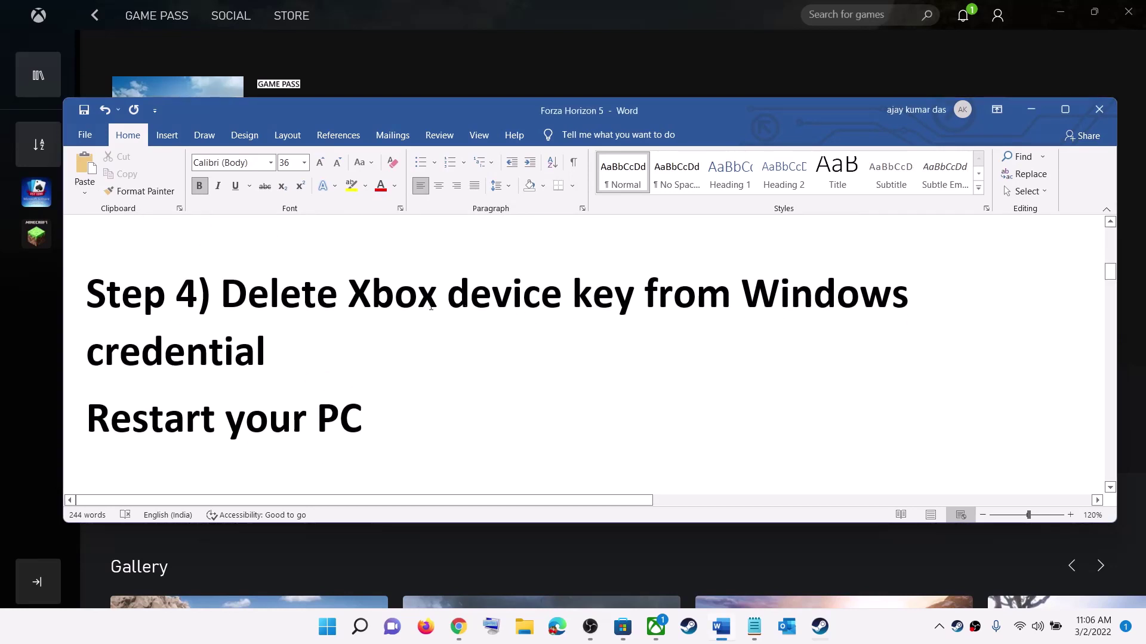
{"action": "double_click", "coordinate": [97, 353]}
Search 'cred' from Start and open Credential Manager
{"action": "left_click", "coordinate": [327, 634]}
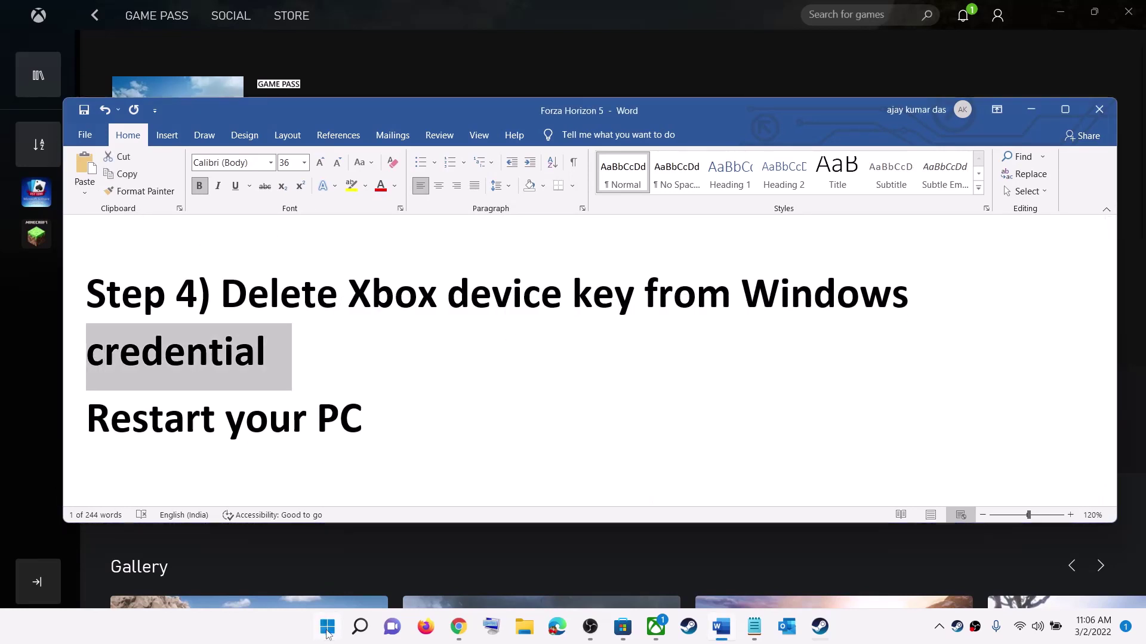
{"action": "type", "text": "cred"}
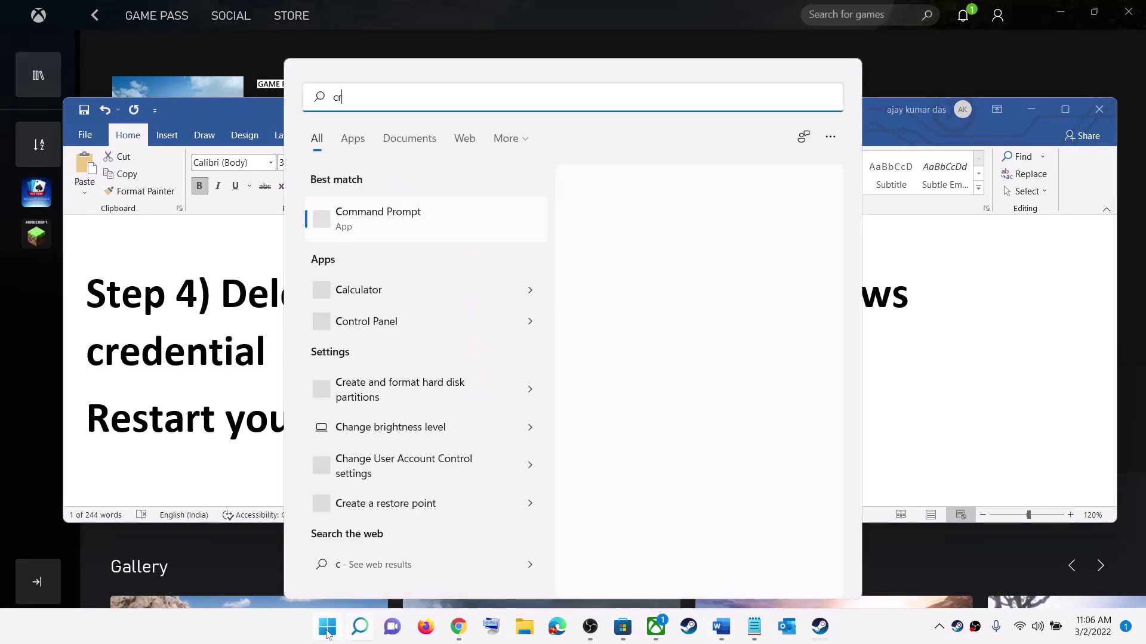
{"action": "left_click", "coordinate": [425, 227]}
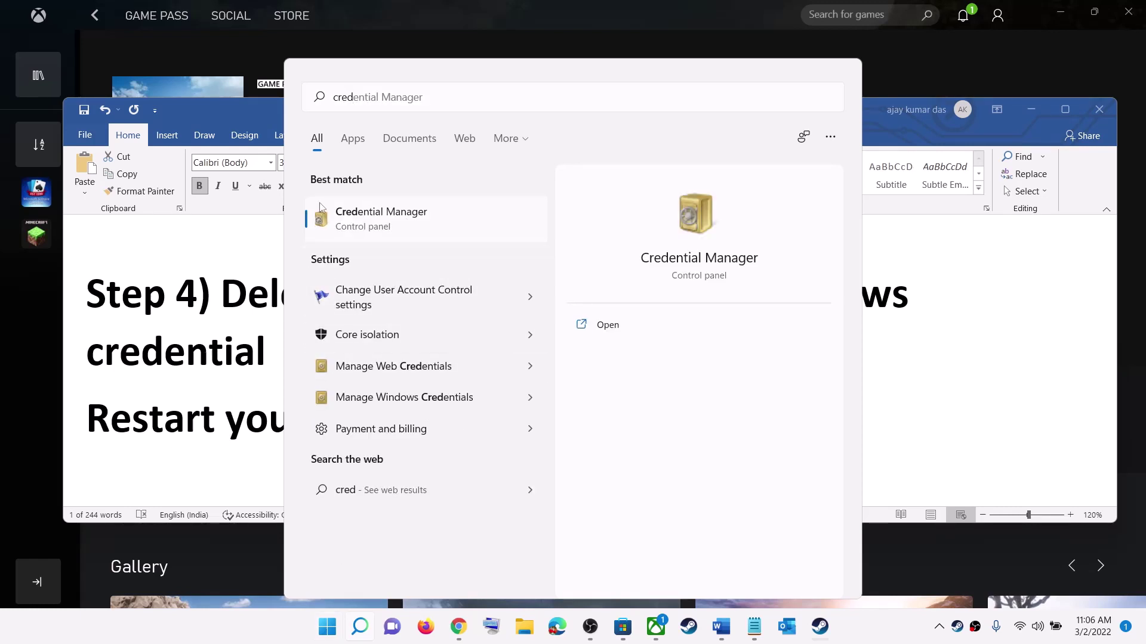
{"action": "left_click", "coordinate": [376, 219]}
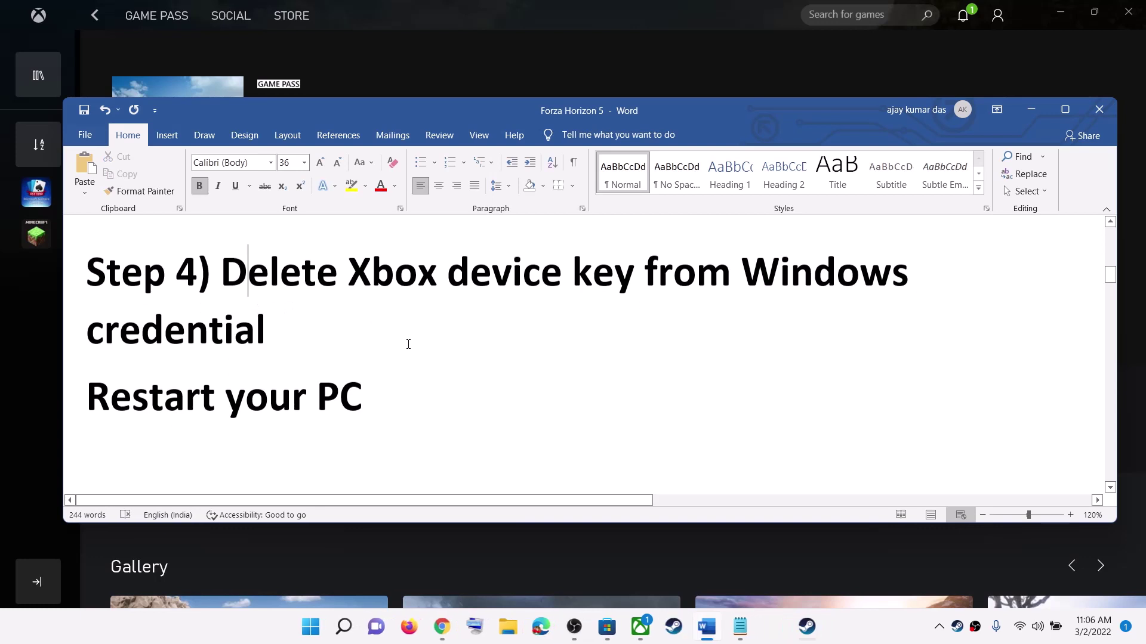
{"action": "scroll", "coordinate": [412, 340], "scroll_direction": "down", "scroll_amount": 1}
{"action": "scroll", "coordinate": [415, 341], "scroll_direction": "up", "scroll_amount": 2}
Remove the XblGrts|DeviceKey generic credential from Windows Credentials, confirming with Yes
{"action": "mouse_move", "coordinate": [835, 627]}
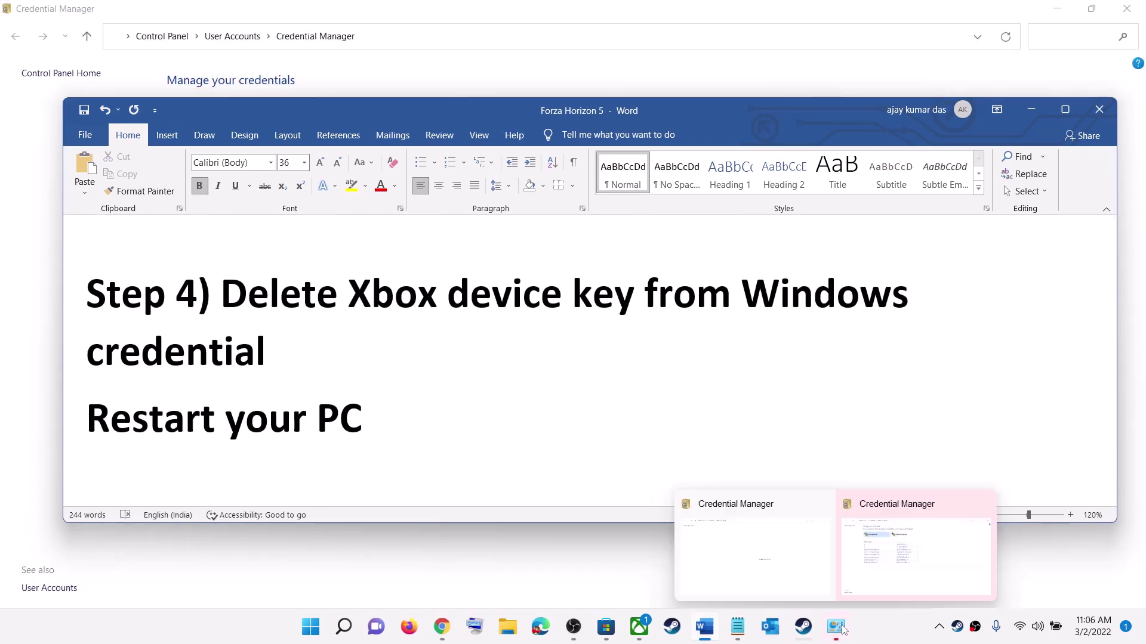
{"action": "left_click", "coordinate": [912, 498]}
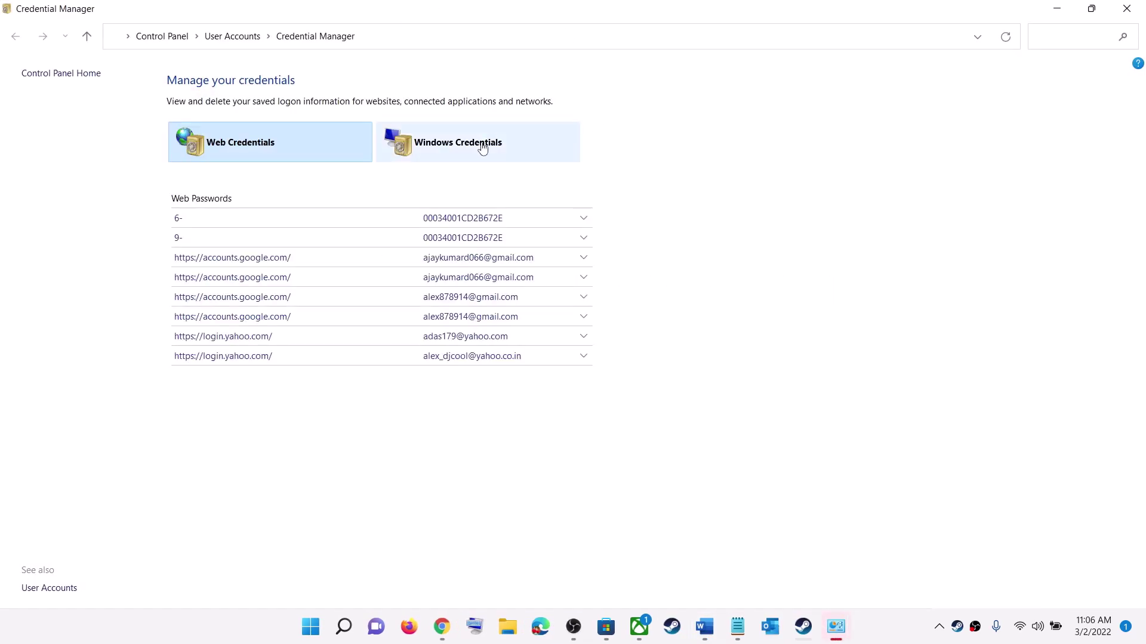
{"action": "left_click", "coordinate": [455, 159]}
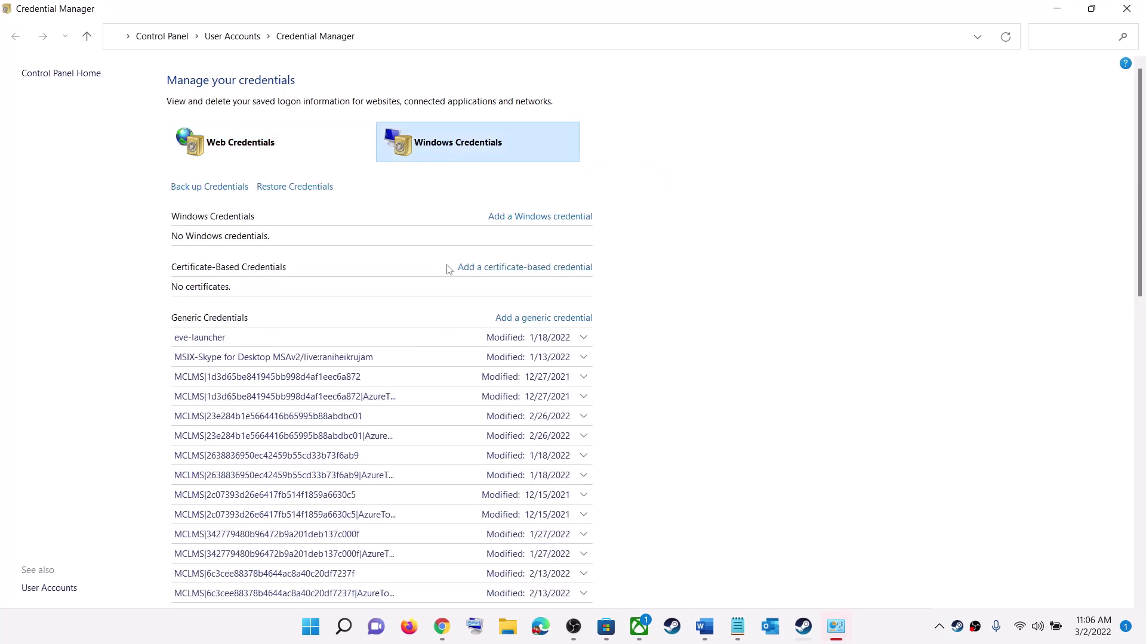
{"action": "scroll", "coordinate": [377, 403], "scroll_direction": "down", "scroll_amount": 3}
{"action": "scroll", "coordinate": [377, 404], "scroll_direction": "down", "scroll_amount": 10}
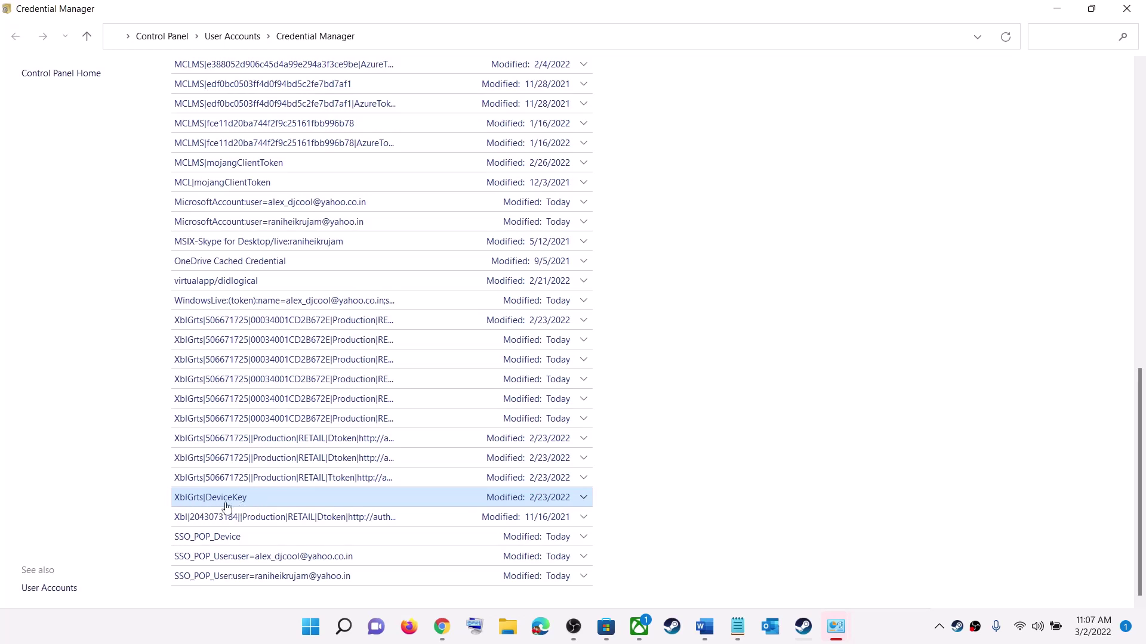
{"action": "left_click", "coordinate": [199, 505]}
{"action": "left_click", "coordinate": [203, 505]}
{"action": "left_click", "coordinate": [212, 501]}
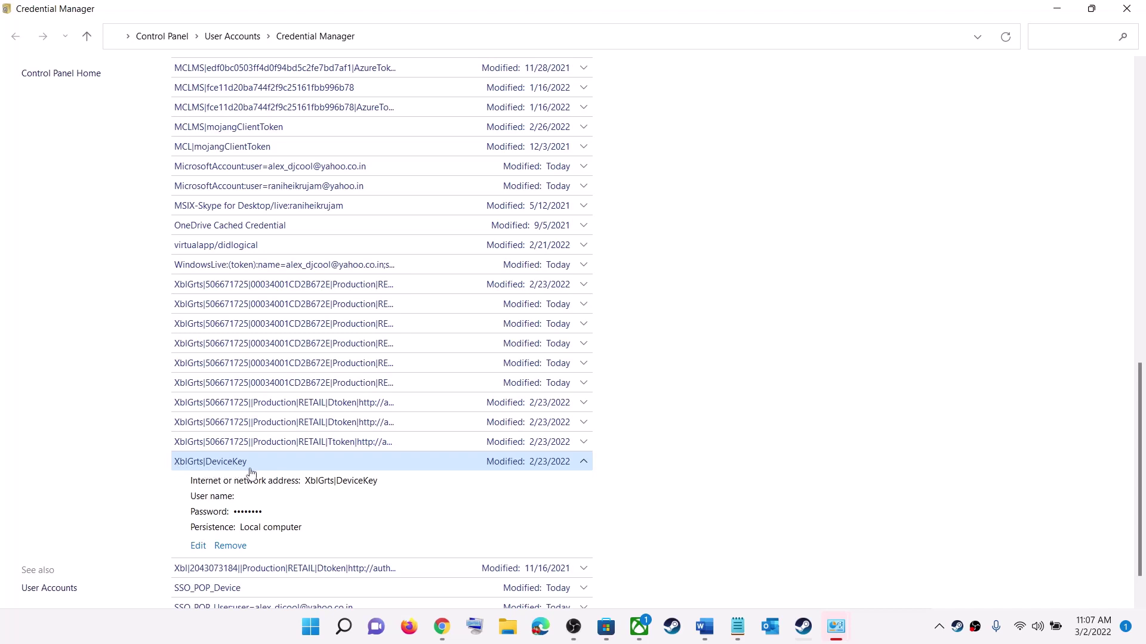
{"action": "left_click", "coordinate": [233, 547]}
{"action": "left_click", "coordinate": [657, 335]}
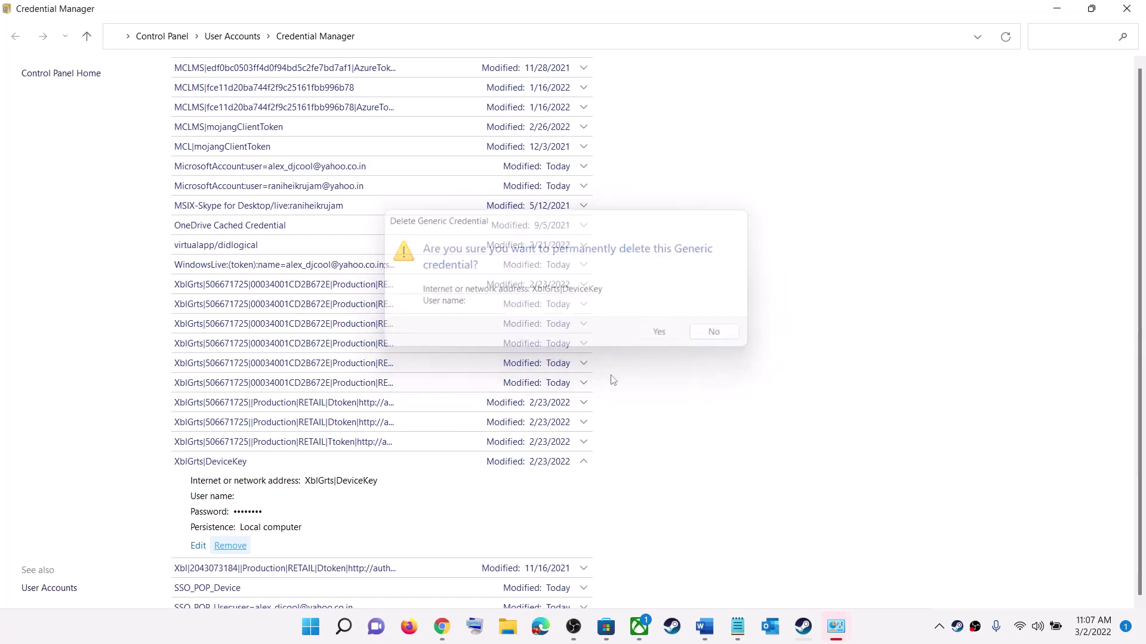
{"action": "left_click", "coordinate": [310, 627]}
Check the Restart power option, dismiss it and close Credential Manager
{"action": "left_click", "coordinate": [758, 576]}
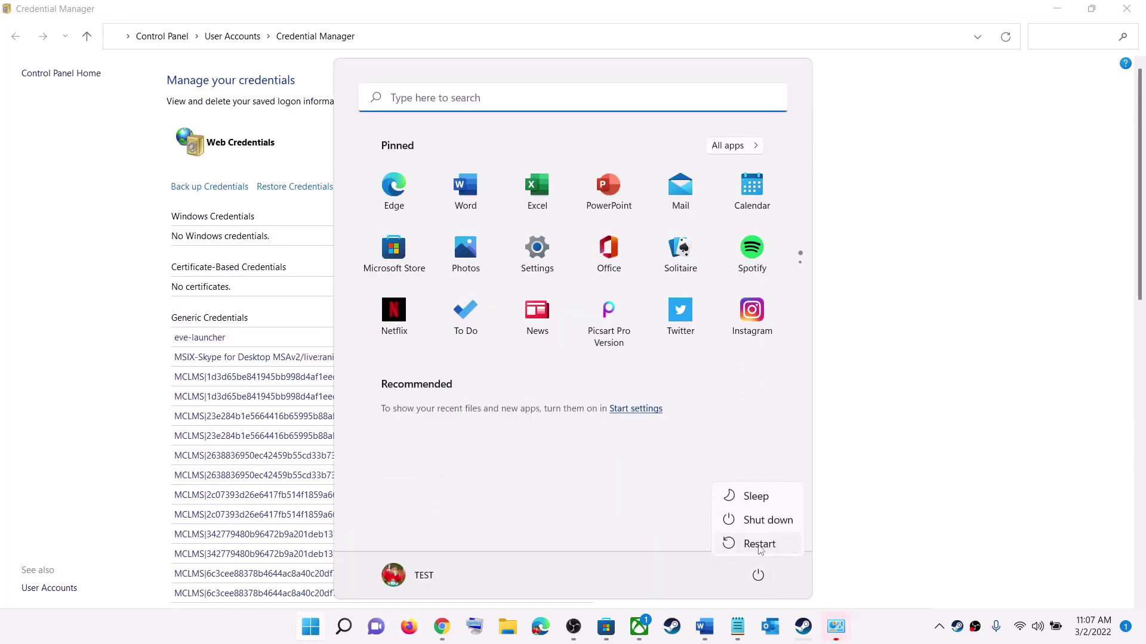
{"action": "key", "text": "Escape"}
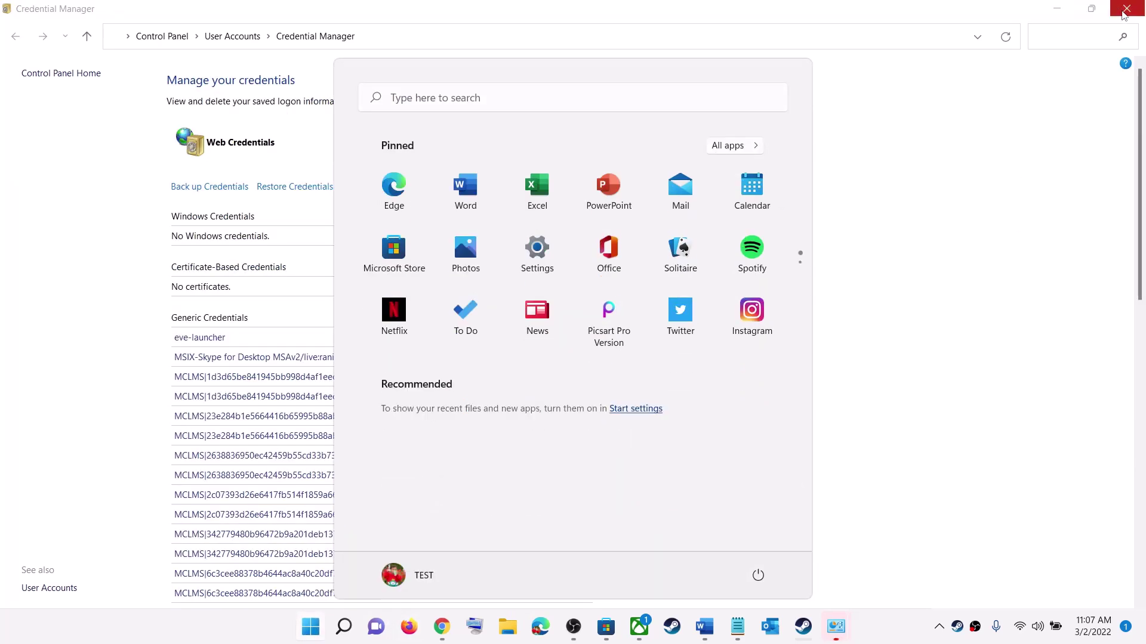
{"action": "left_click", "coordinate": [1091, 12]}
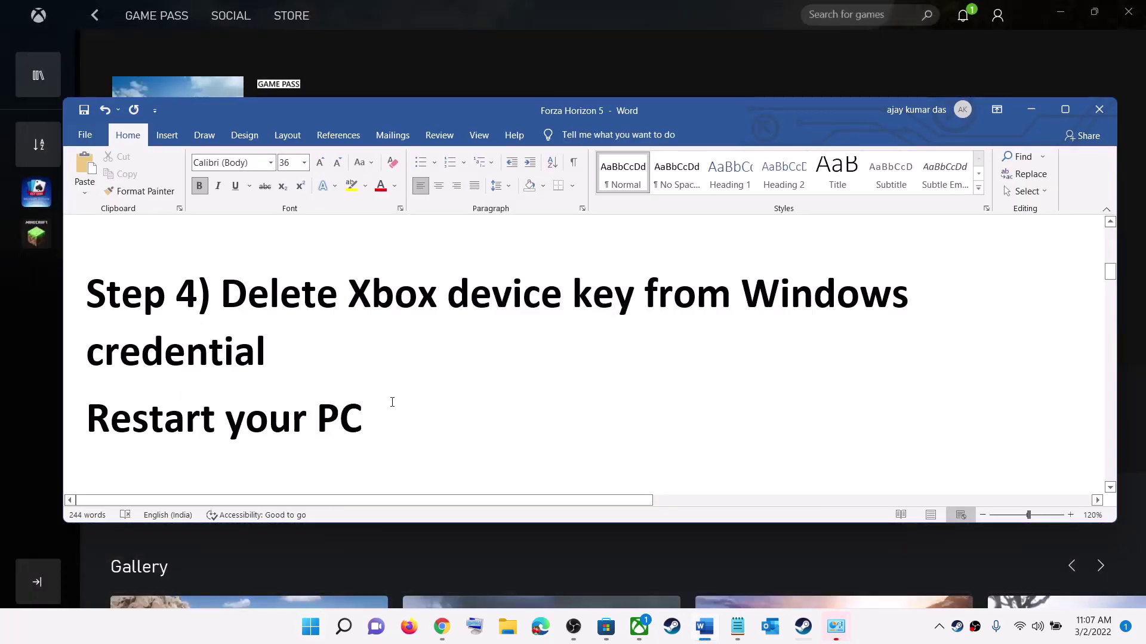
{"action": "triple_click", "coordinate": [392, 402]}
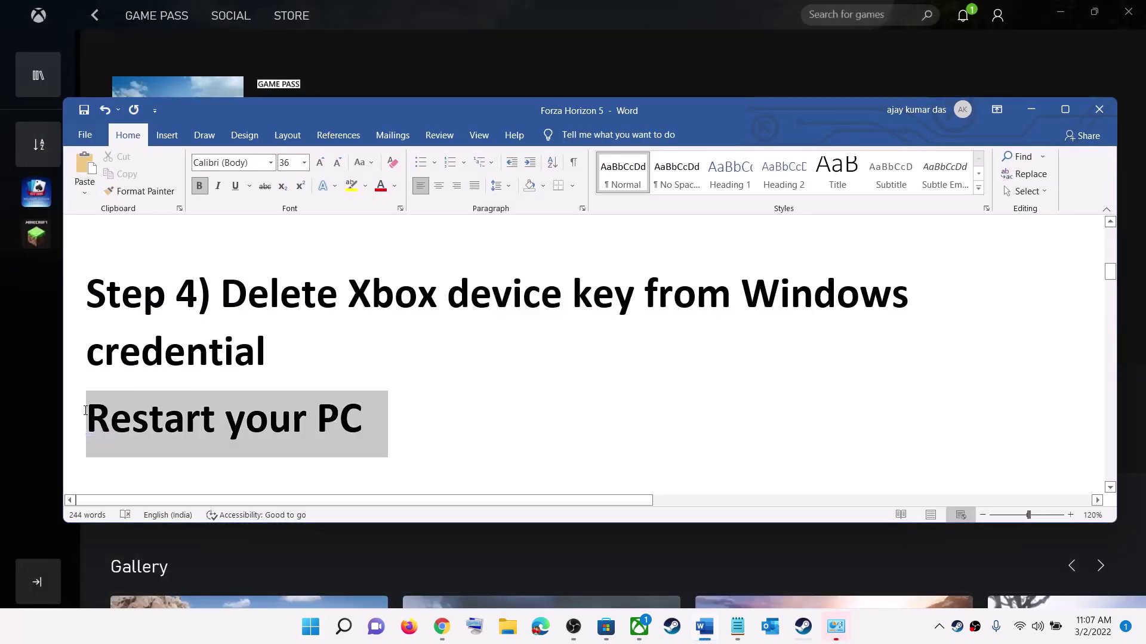
{"action": "scroll", "coordinate": [568, 320], "scroll_direction": "down", "scroll_amount": 1}
{"action": "scroll", "coordinate": [567, 321], "scroll_direction": "down", "scroll_amount": 2}
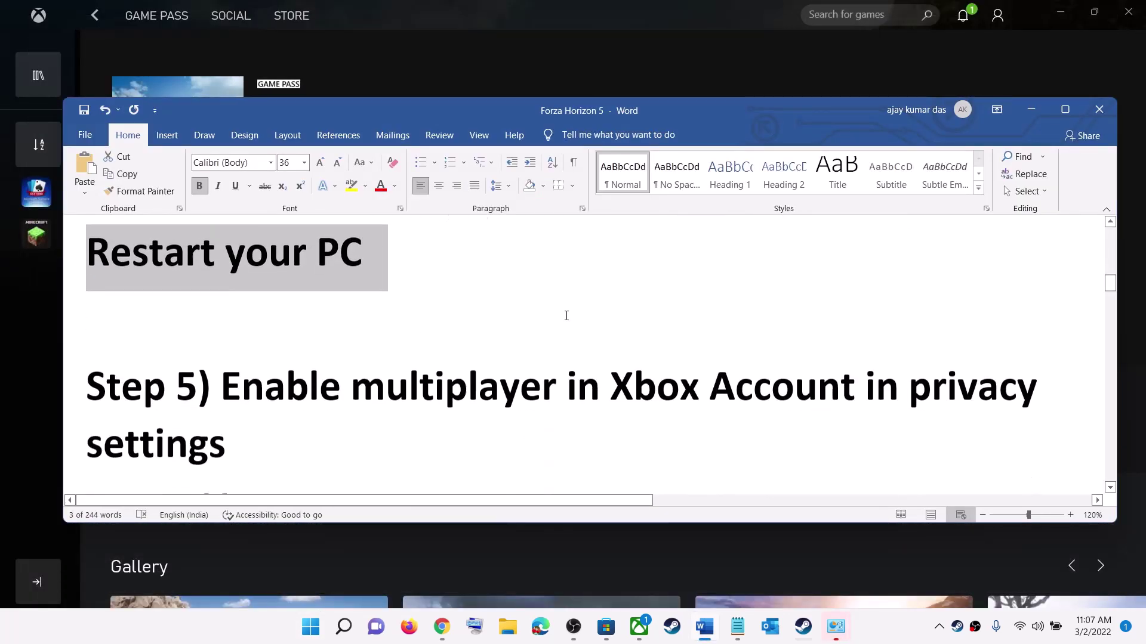
{"action": "left_click_drag", "start_coordinate": [386, 296], "coordinate": [667, 299]}
{"action": "left_click_drag", "start_coordinate": [798, 298], "coordinate": [859, 298]}
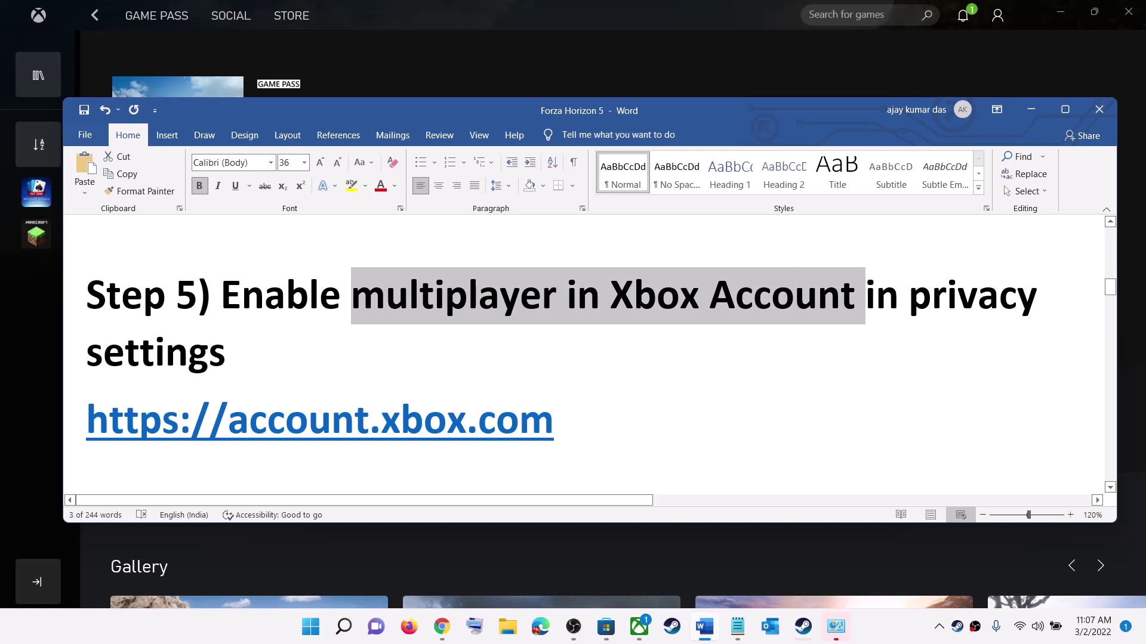
{"action": "left_click_drag", "start_coordinate": [201, 340], "coordinate": [225, 343]}
{"action": "left_click_drag", "start_coordinate": [581, 427], "coordinate": [85, 427]}
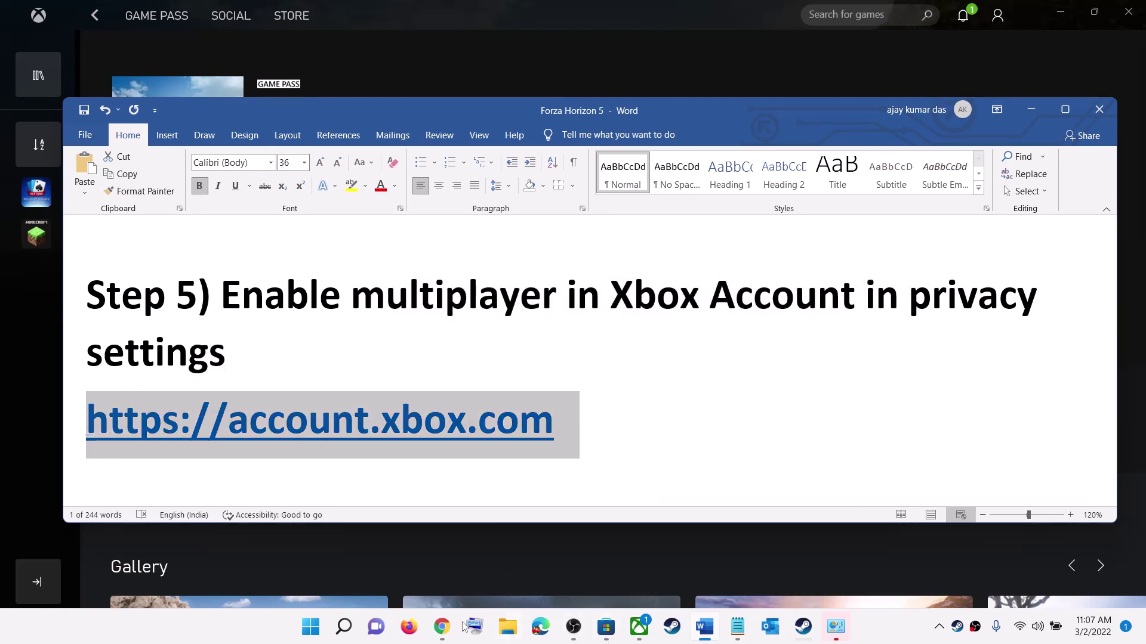
Open the child gamertag's Privacy tab on account.xbox.com and review that every permission is Block
{"action": "left_click", "coordinate": [442, 627]}
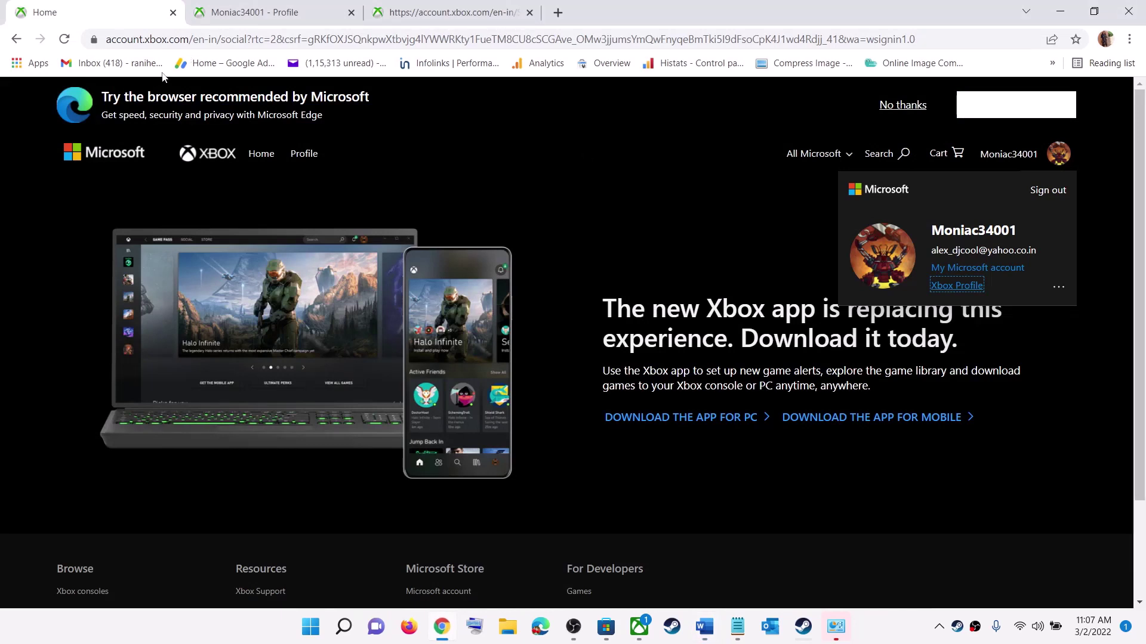
{"action": "left_click", "coordinate": [729, 193]}
{"action": "left_click", "coordinate": [1068, 162]}
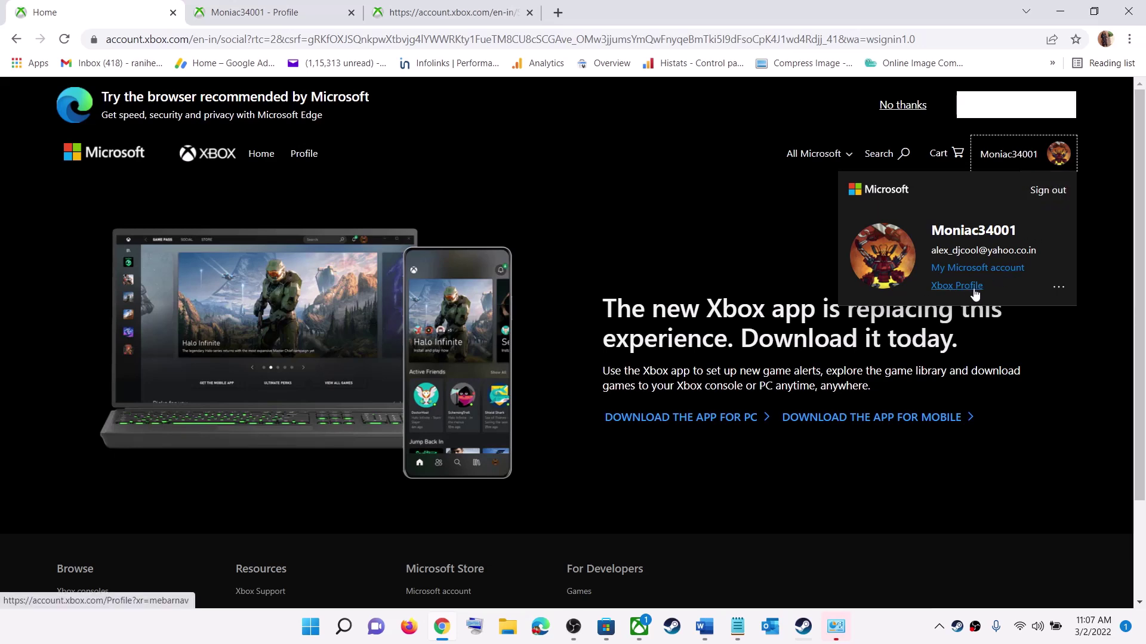
{"action": "left_click", "coordinate": [268, 12]}
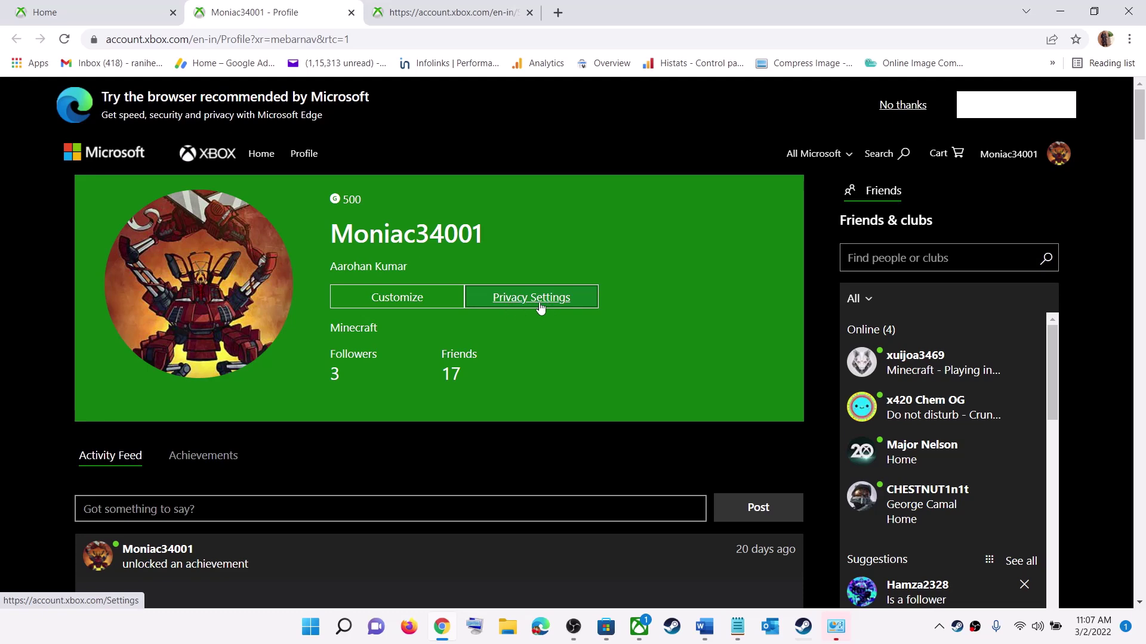
{"action": "left_click", "coordinate": [438, 12]}
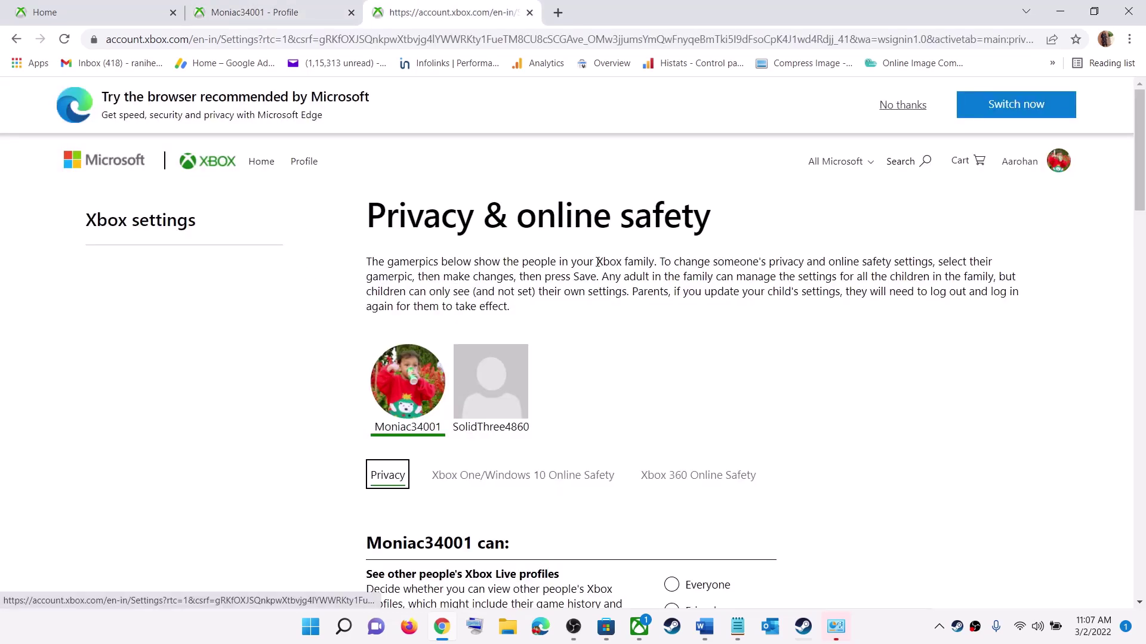
{"action": "scroll", "coordinate": [604, 315], "scroll_direction": "down", "scroll_amount": 3}
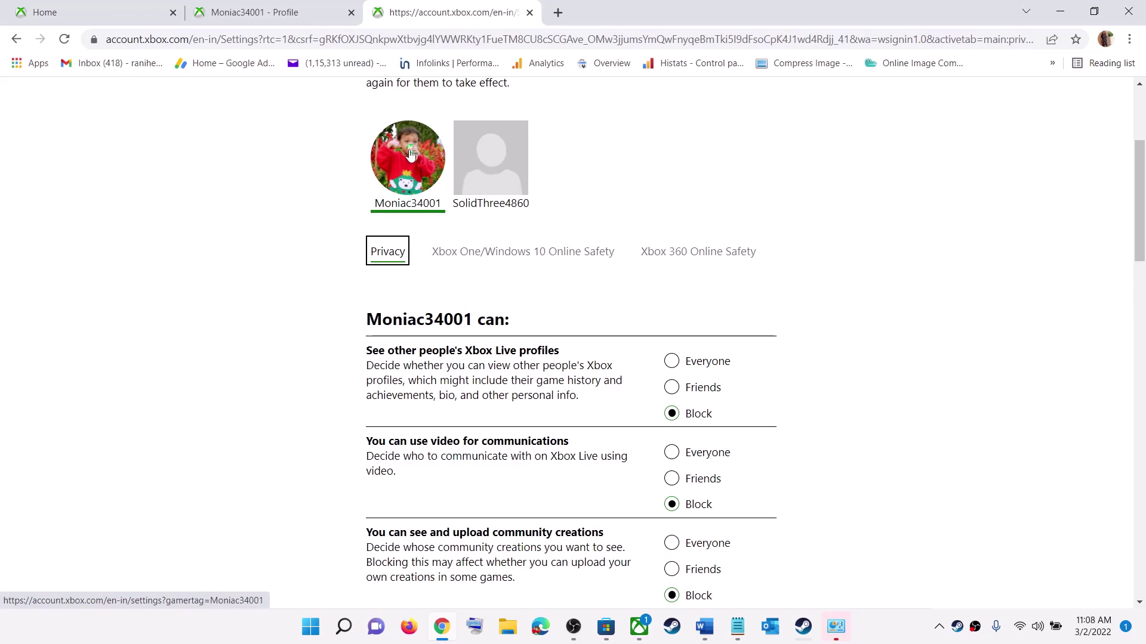
{"action": "scroll", "coordinate": [762, 455], "scroll_direction": "down", "scroll_amount": 6}
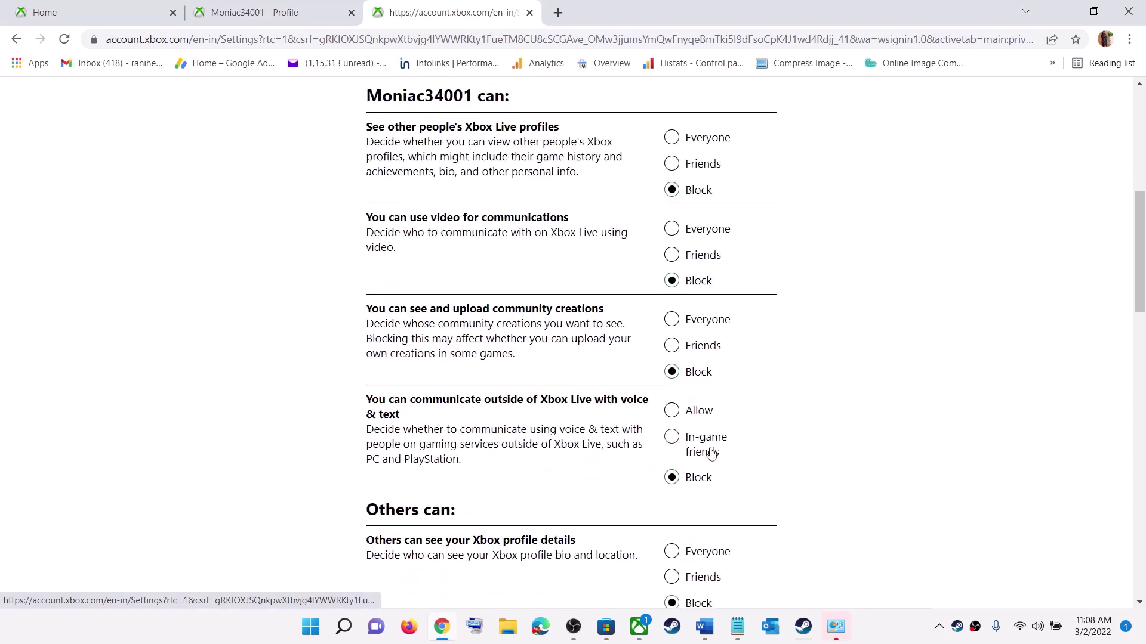
{"action": "scroll", "coordinate": [704, 509], "scroll_direction": "down", "scroll_amount": 2}
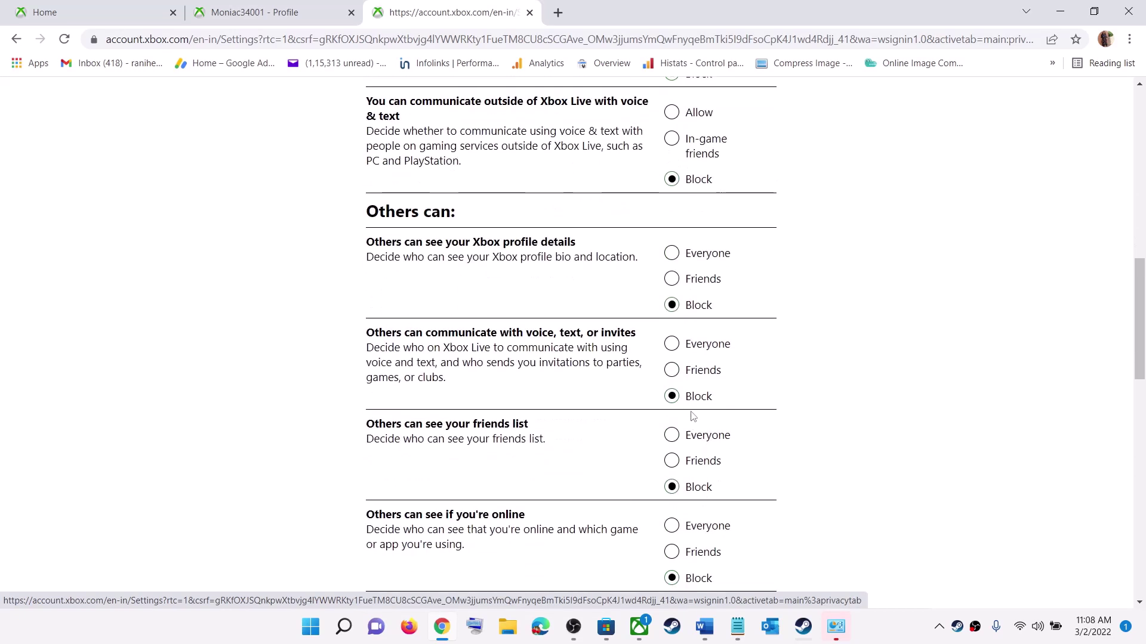
{"action": "scroll", "coordinate": [547, 333], "scroll_direction": "down", "scroll_amount": 2}
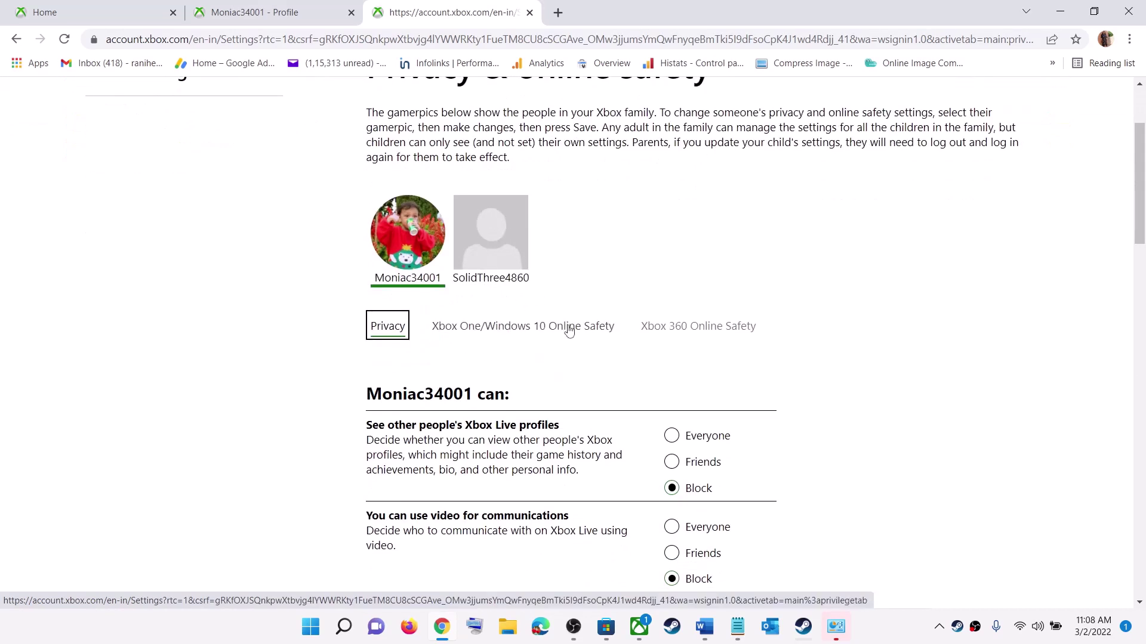
Under Xbox One/Windows 10 Online Safety, set 'You can join multiplayer games' to Allow, then return to Word
{"action": "left_click", "coordinate": [500, 334]}
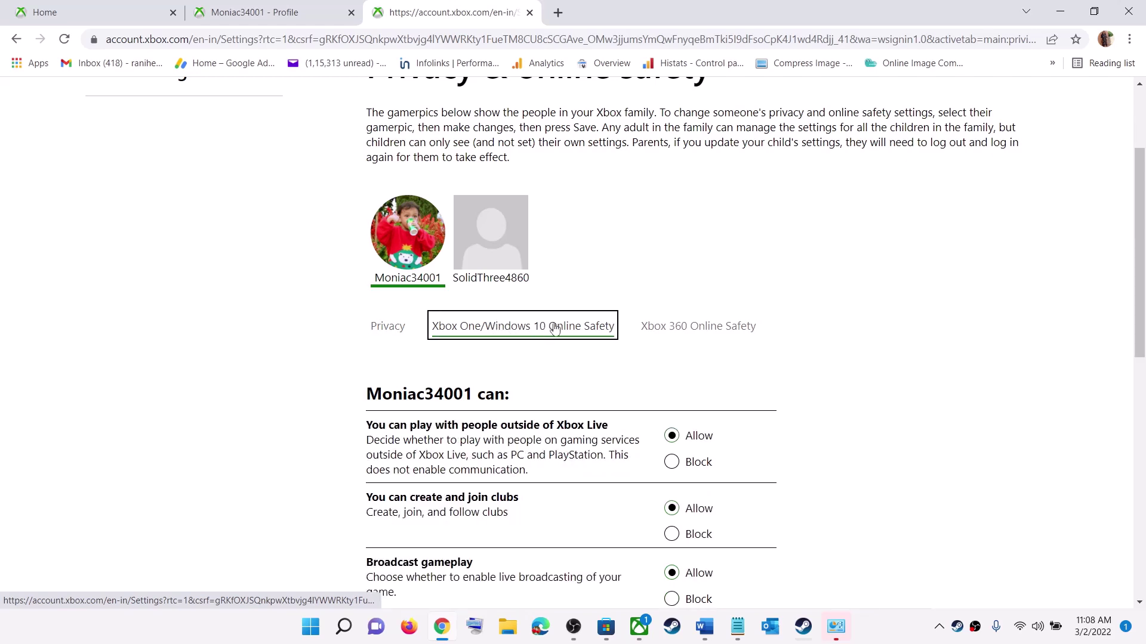
{"action": "scroll", "coordinate": [555, 329], "scroll_direction": "down", "scroll_amount": 8}
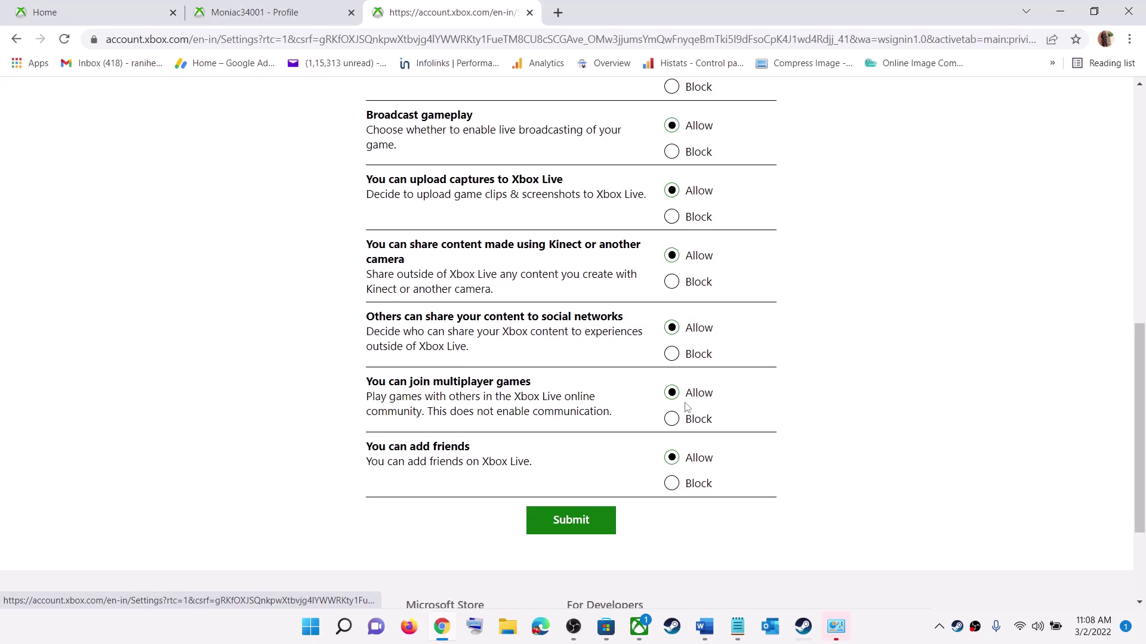
{"action": "scroll", "coordinate": [707, 401], "scroll_direction": "up", "scroll_amount": 4}
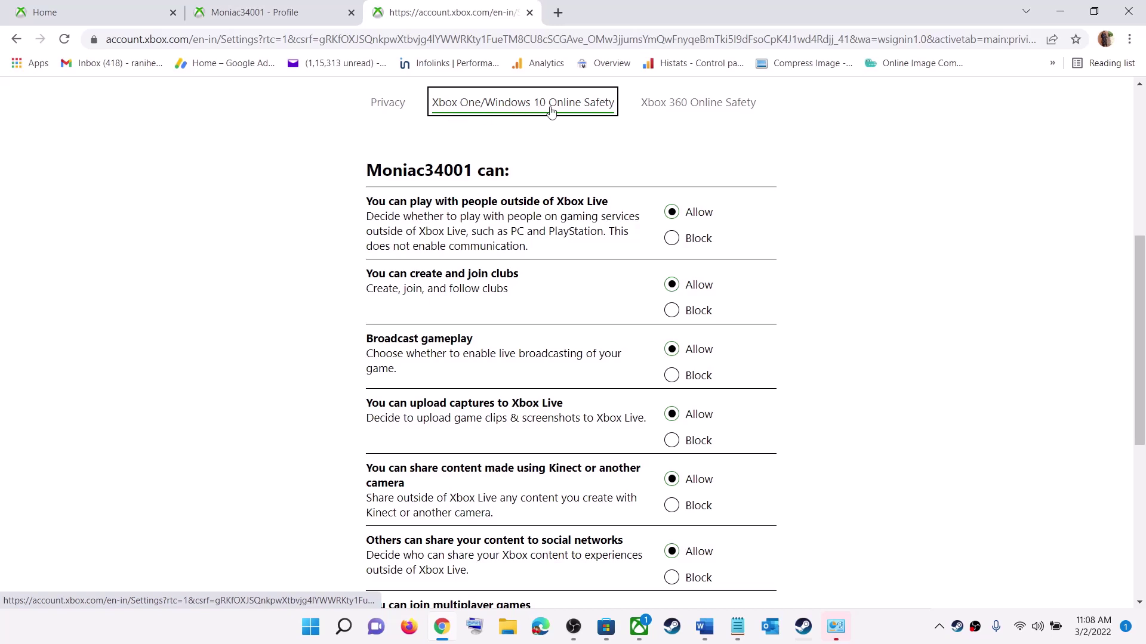
{"action": "scroll", "coordinate": [656, 239], "scroll_direction": "down", "scroll_amount": 1}
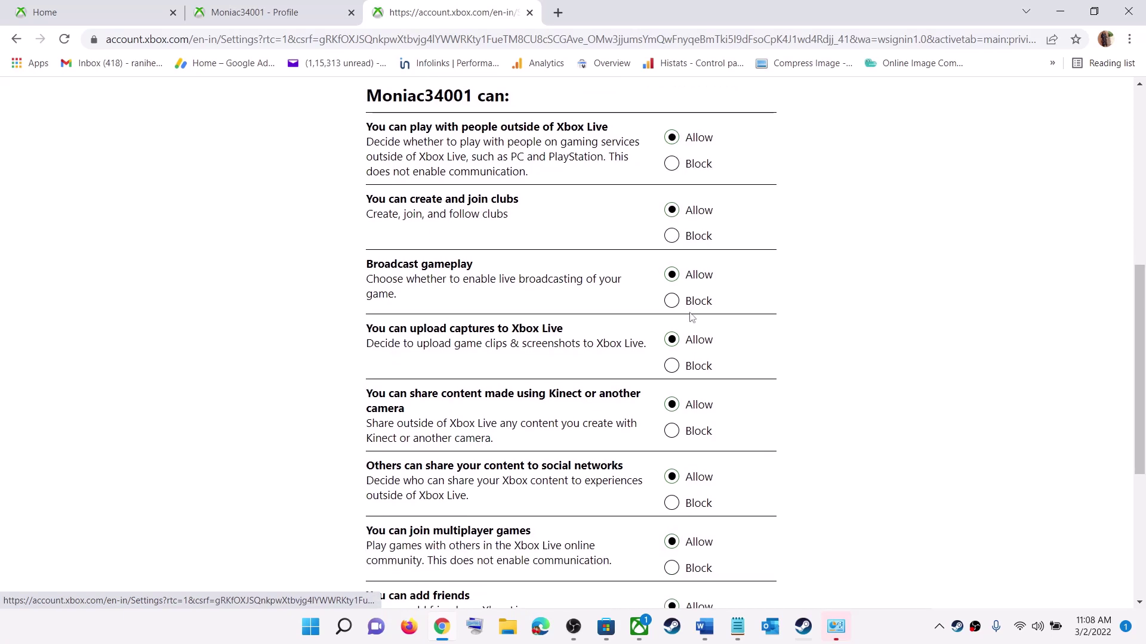
{"action": "scroll", "coordinate": [694, 448], "scroll_direction": "down", "scroll_amount": 2}
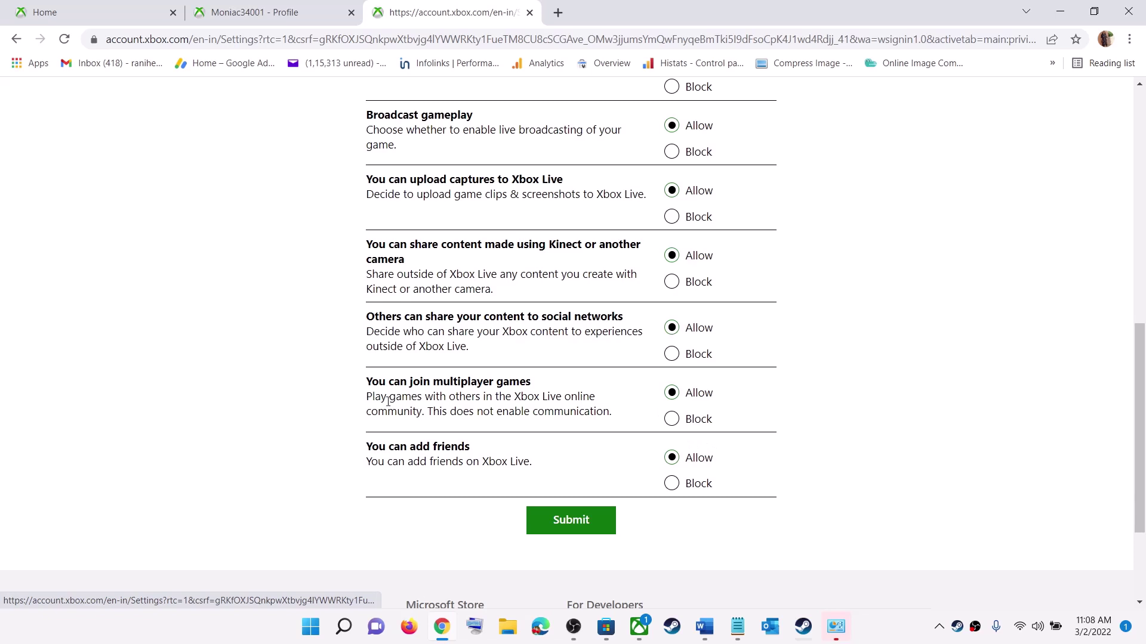
{"action": "left_click_drag", "start_coordinate": [410, 382], "coordinate": [516, 377]}
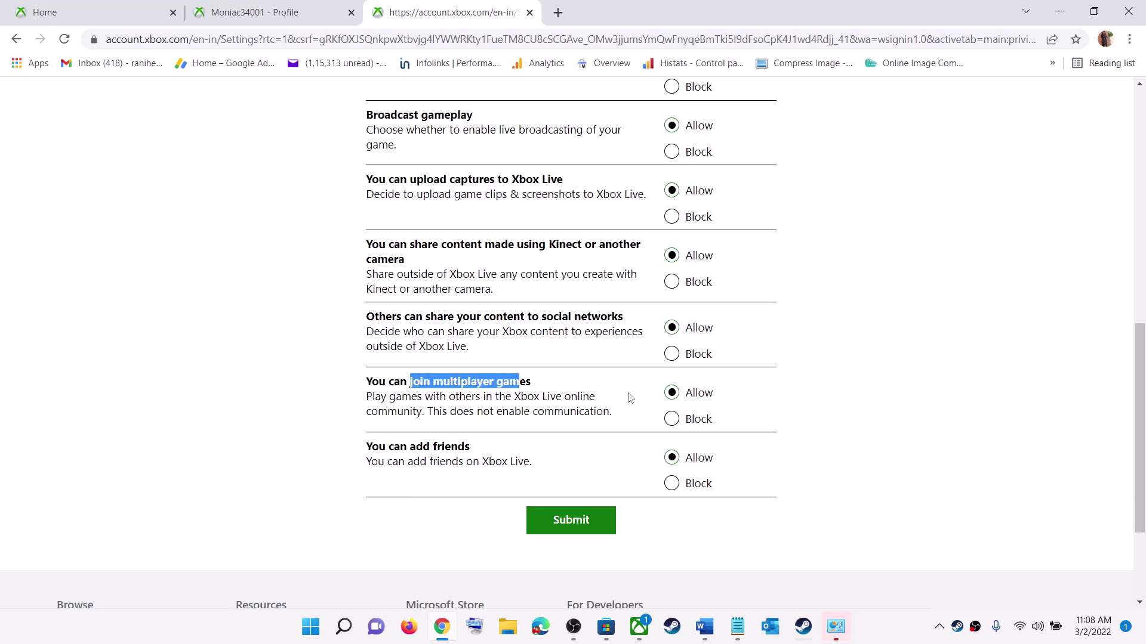
{"action": "left_click", "coordinate": [685, 404]}
{"action": "left_click", "coordinate": [705, 634]}
{"action": "scroll", "coordinate": [322, 354], "scroll_direction": "down", "scroll_amount": 3}
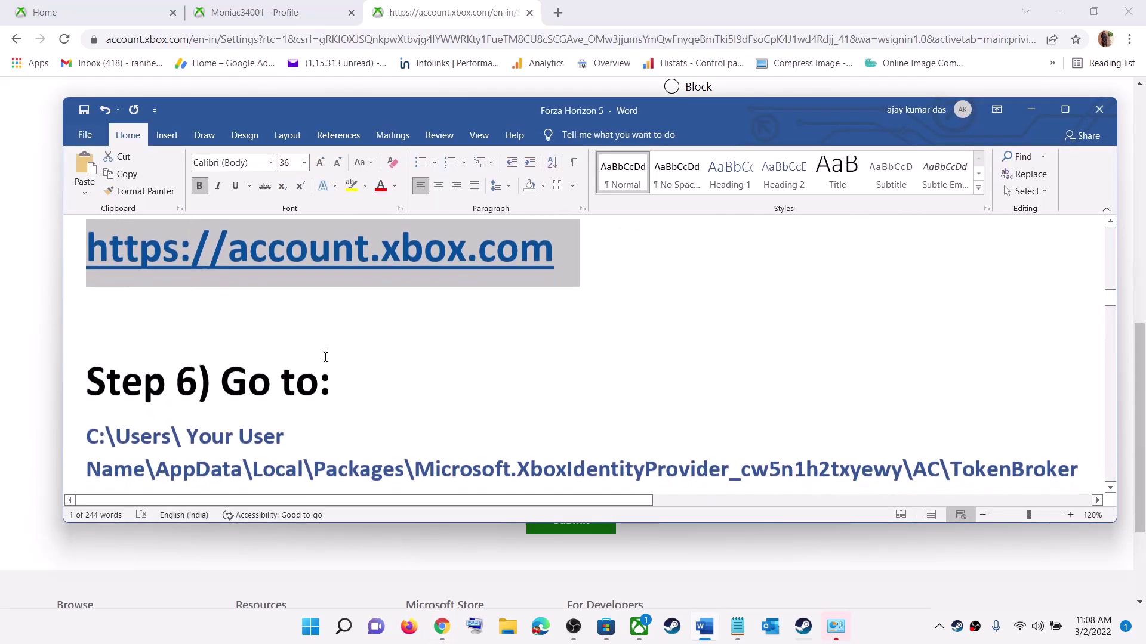
Select Step 6's TokenBroker path, then browse File Explorer to Windows (C:) > Users > the user's profile folder
{"action": "scroll", "coordinate": [326, 357], "scroll_direction": "down", "scroll_amount": 2}
{"action": "left_click_drag", "start_coordinate": [1083, 402], "coordinate": [115, 352]}
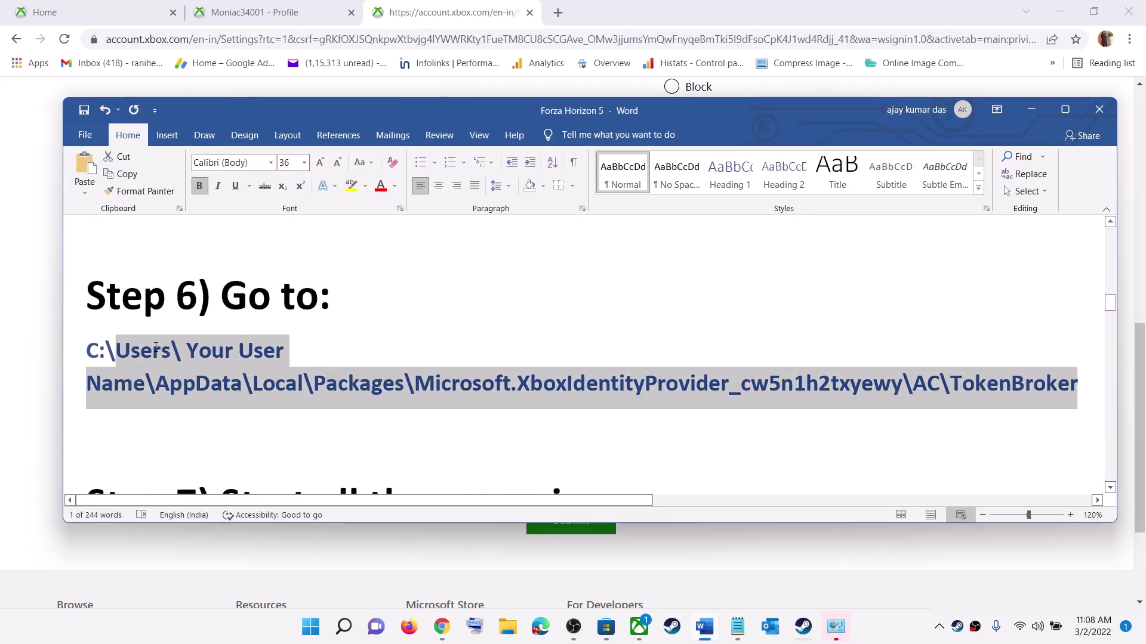
{"action": "left_click", "coordinate": [510, 631]}
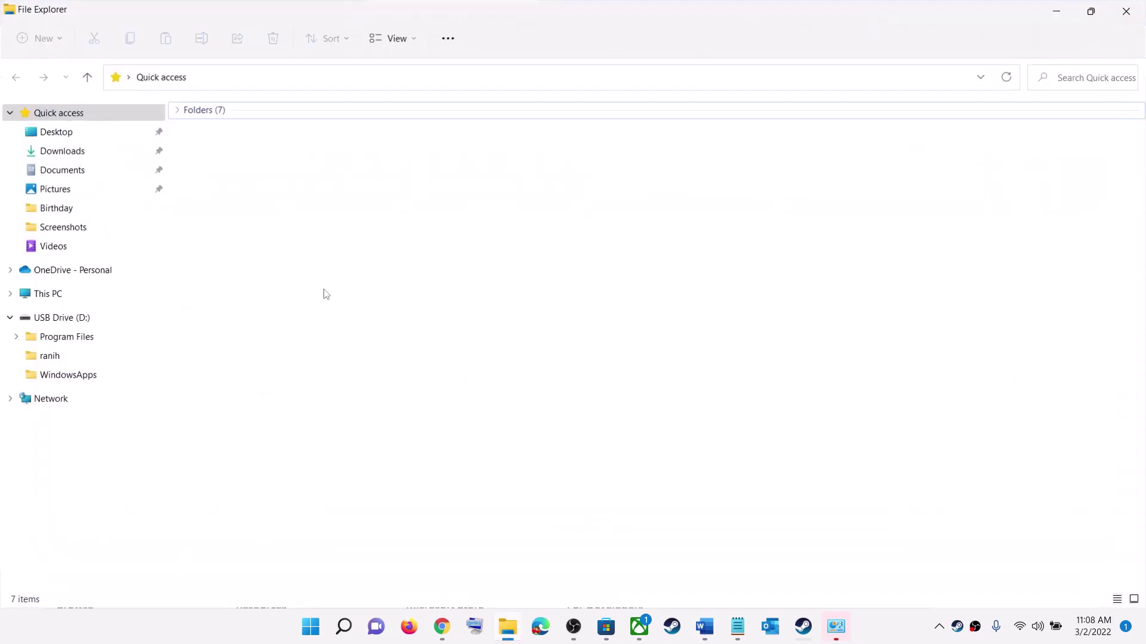
{"action": "left_click", "coordinate": [67, 298]}
{"action": "double_click", "coordinate": [243, 252]}
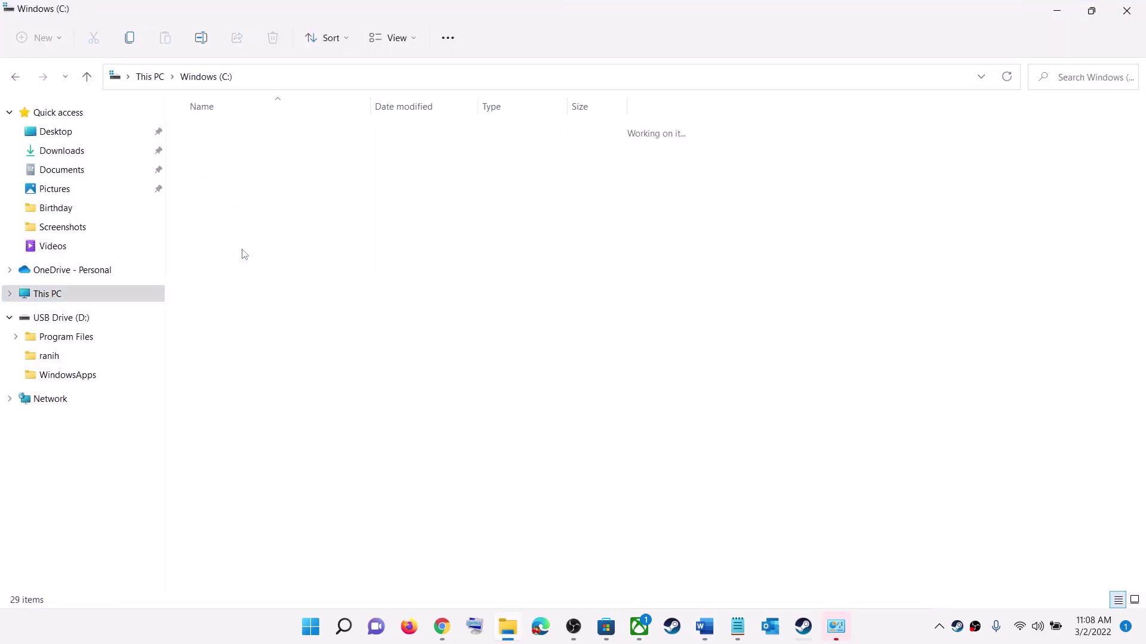
{"action": "scroll", "coordinate": [298, 327], "scroll_direction": "down", "scroll_amount": 3}
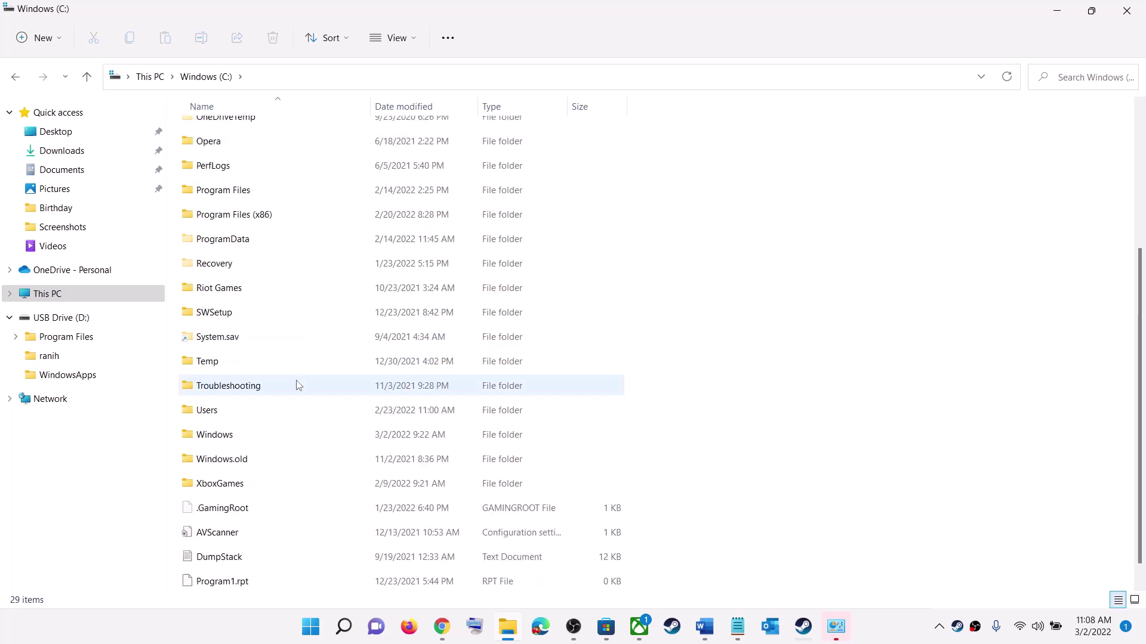
{"action": "left_click", "coordinate": [210, 419]}
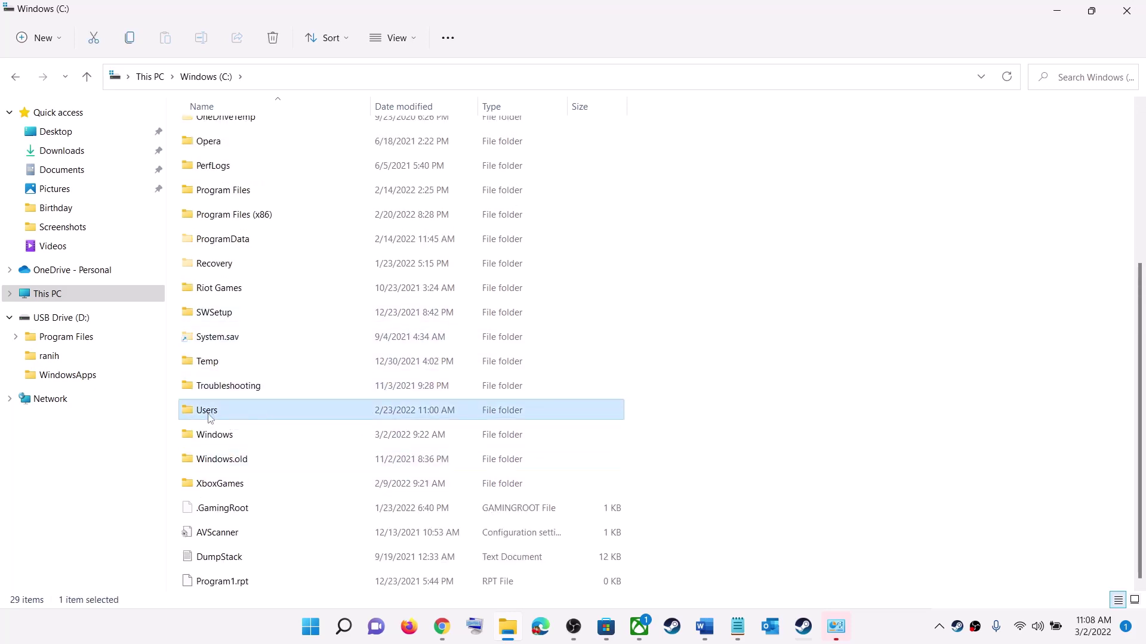
{"action": "double_click", "coordinate": [224, 416]}
{"action": "left_click", "coordinate": [214, 235]}
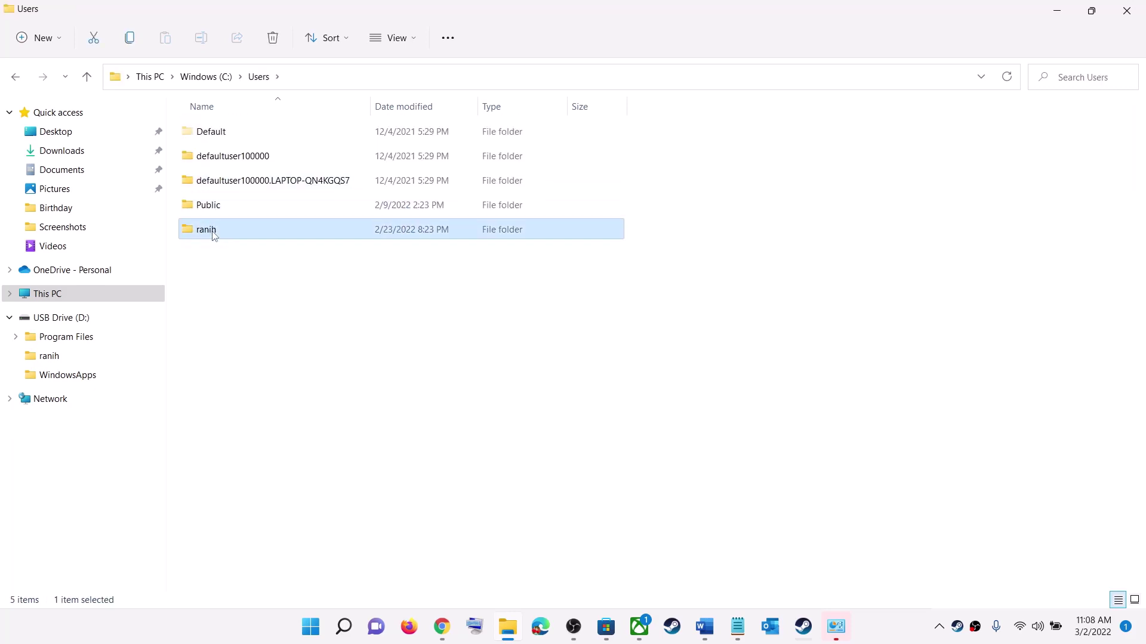
{"action": "double_click", "coordinate": [211, 238]}
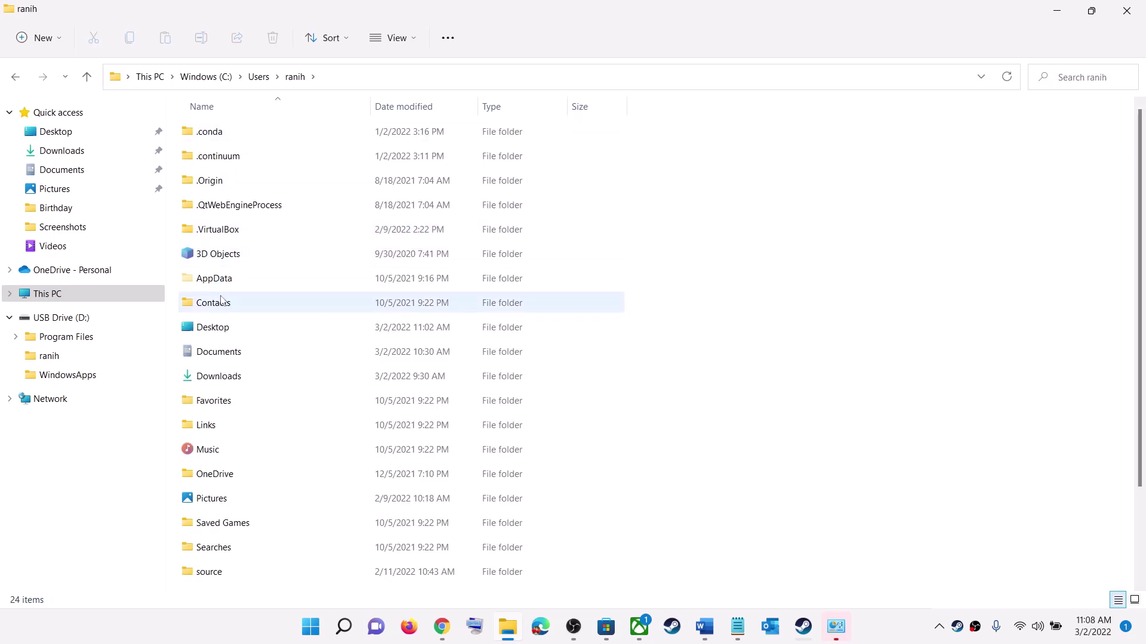
{"action": "left_click", "coordinate": [210, 283]}
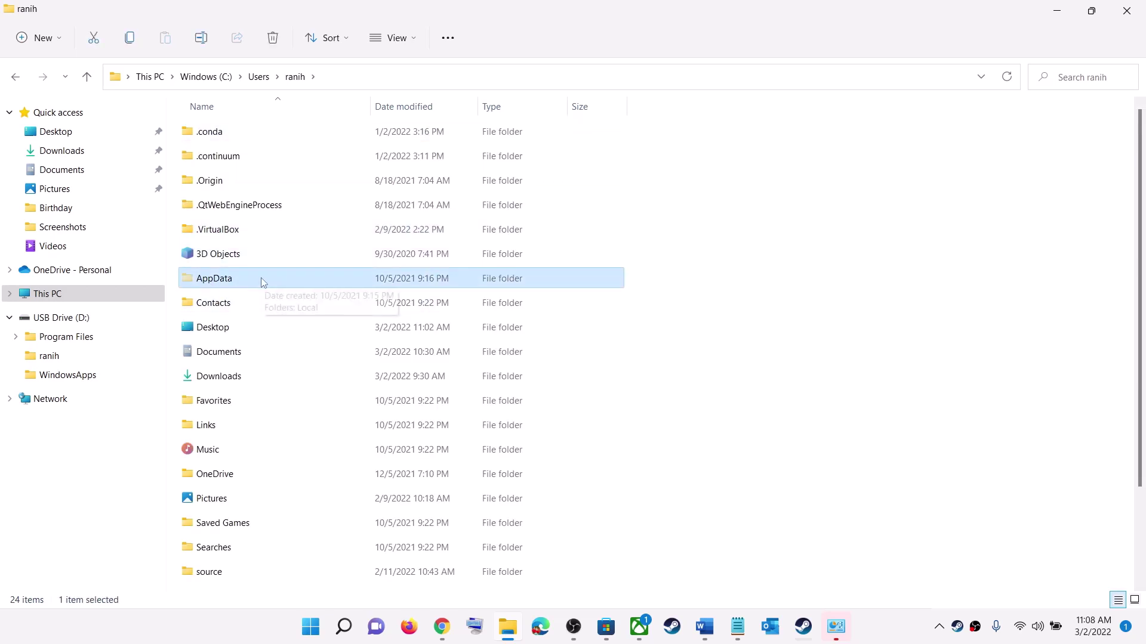
Turn on View > Show > Hidden items and open the AppData folder
{"action": "left_click", "coordinate": [415, 39]}
{"action": "mouse_move", "coordinate": [389, 292]}
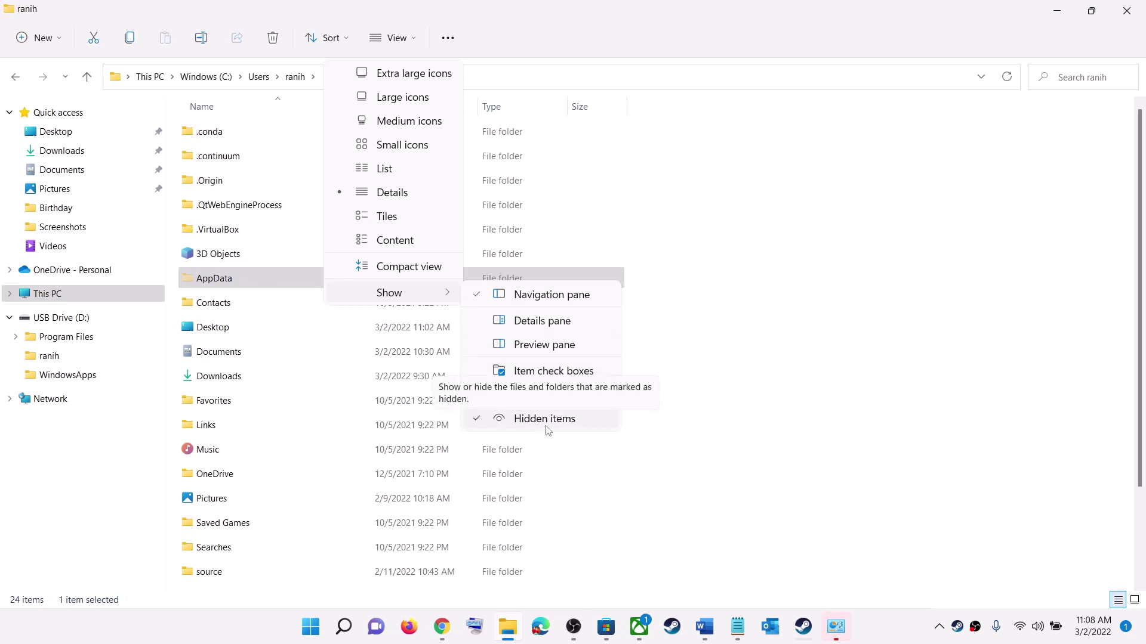
{"action": "left_click", "coordinate": [234, 15]}
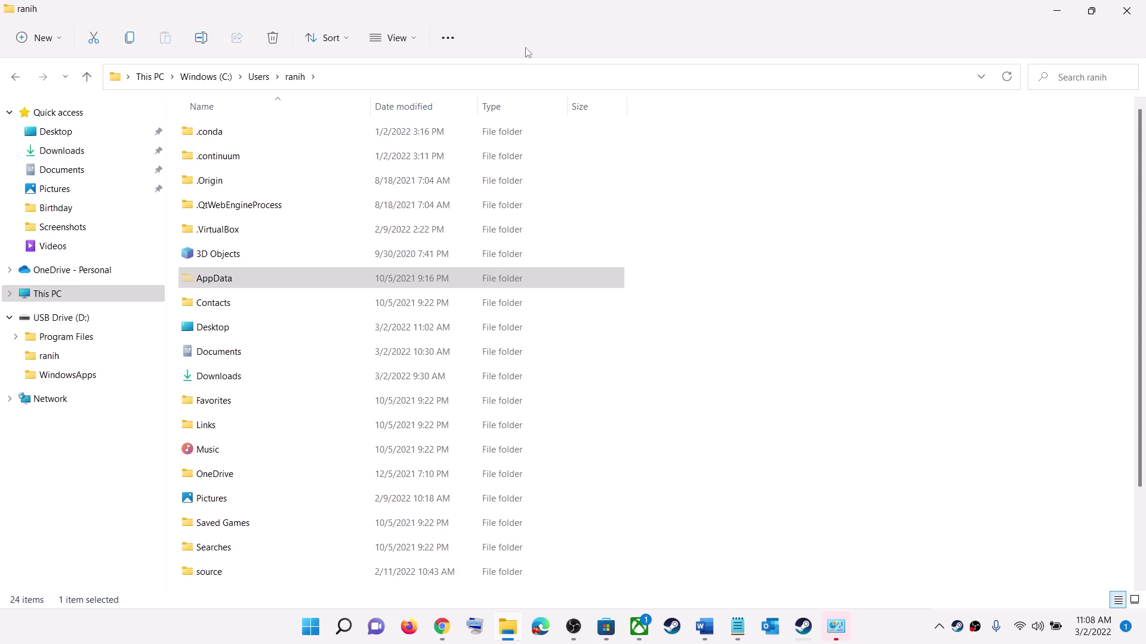
{"action": "left_click", "coordinate": [241, 283]}
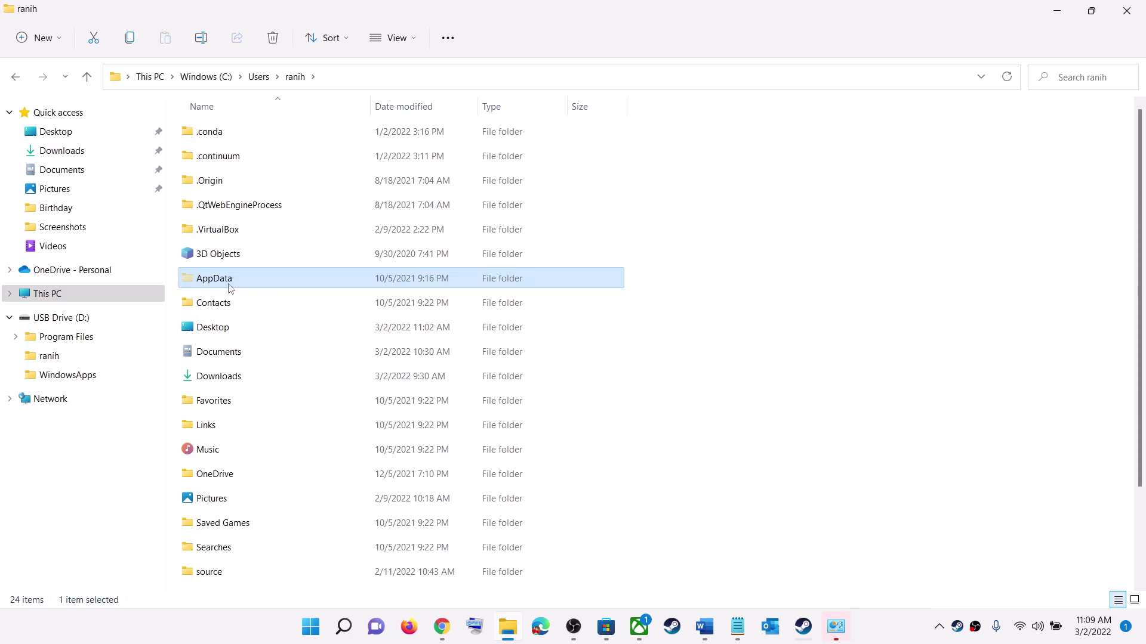
{"action": "double_click", "coordinate": [230, 285]}
Navigate to Local\Packages\Microsoft.XboxIdentityProvider_8wekyb3d8bbwe
{"action": "left_click", "coordinate": [223, 143]}
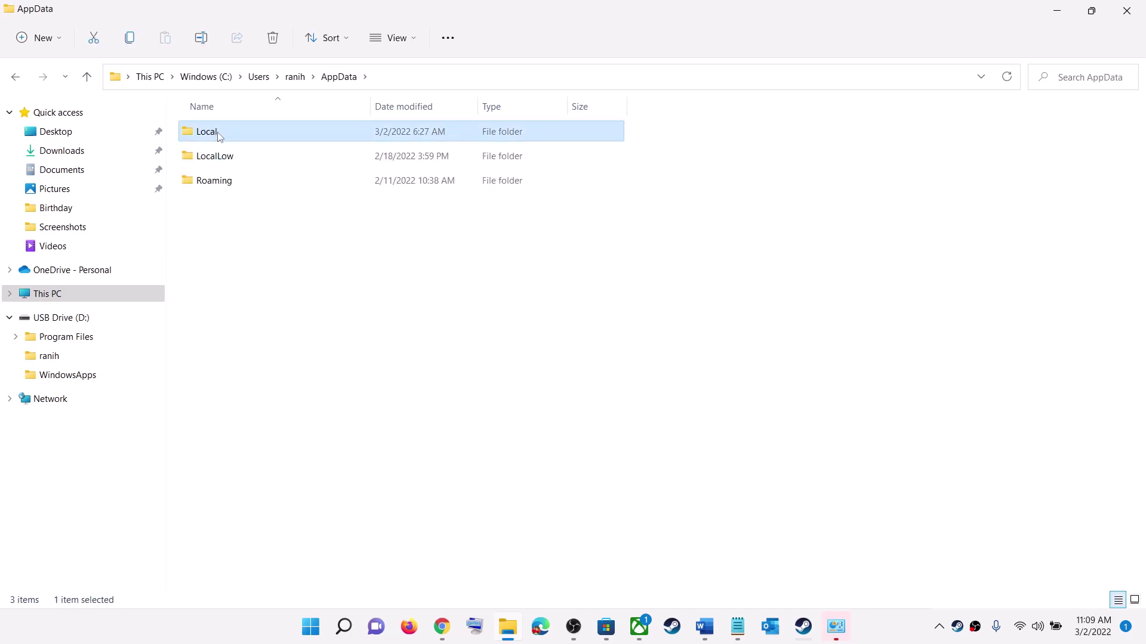
{"action": "double_click", "coordinate": [220, 133]}
{"action": "key", "text": "p"}
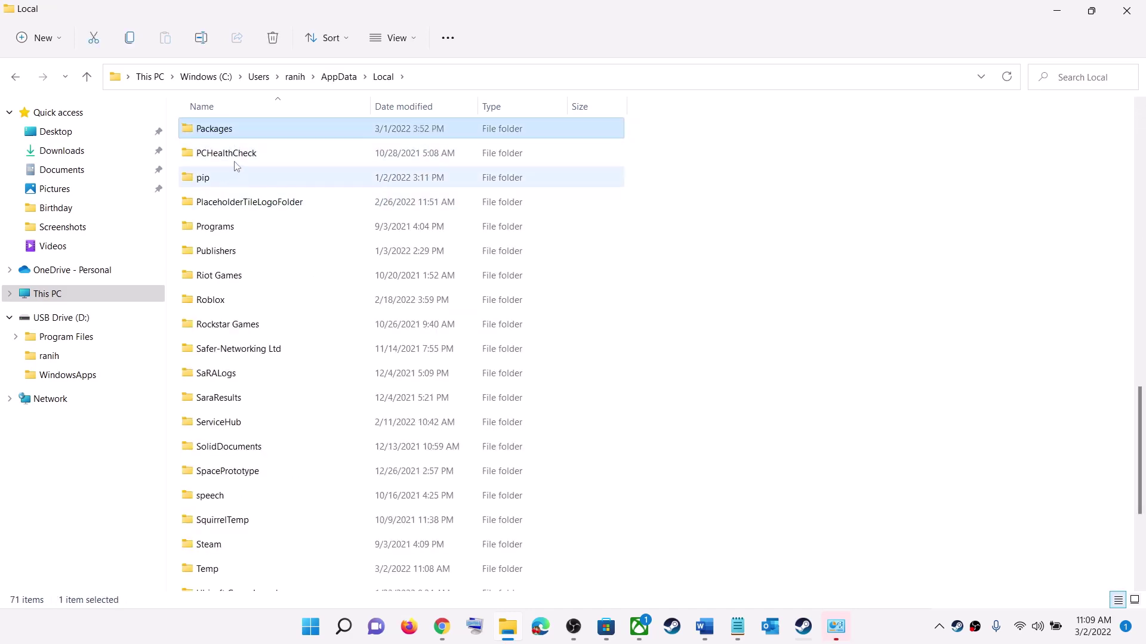
{"action": "double_click", "coordinate": [271, 126]}
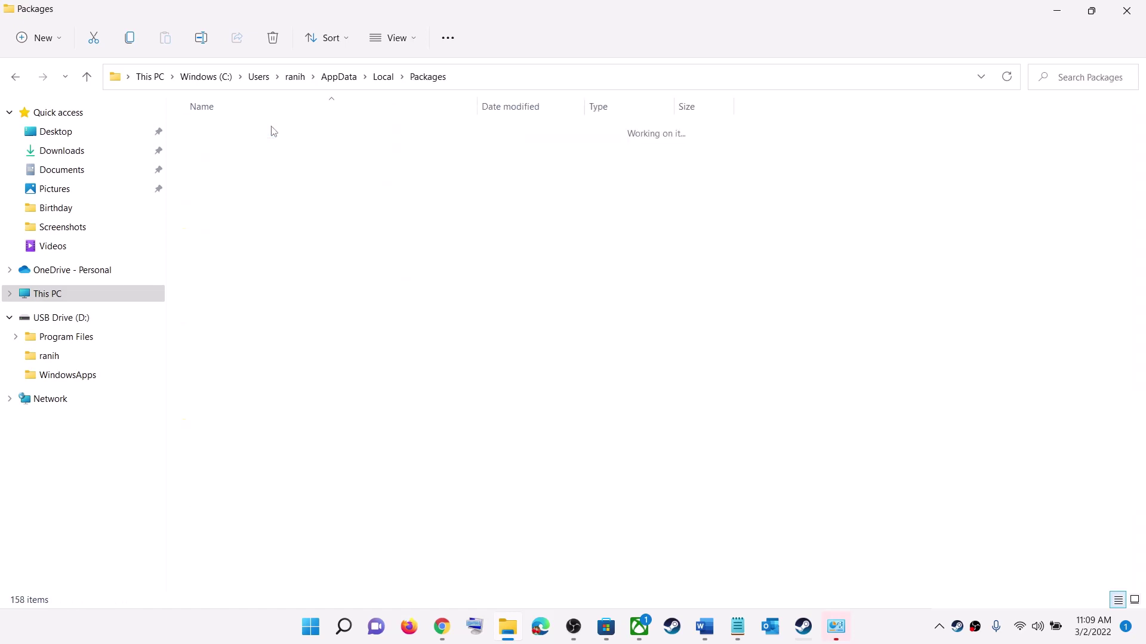
{"action": "scroll", "coordinate": [320, 308], "scroll_direction": "down", "scroll_amount": 20}
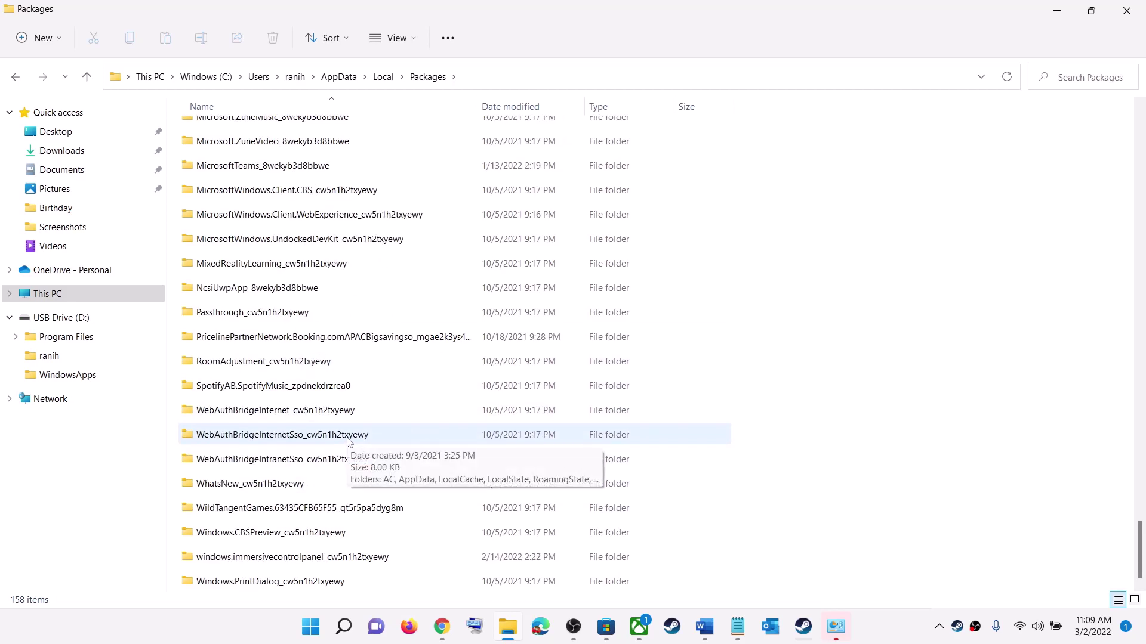
{"action": "scroll", "coordinate": [349, 441], "scroll_direction": "up", "scroll_amount": 4}
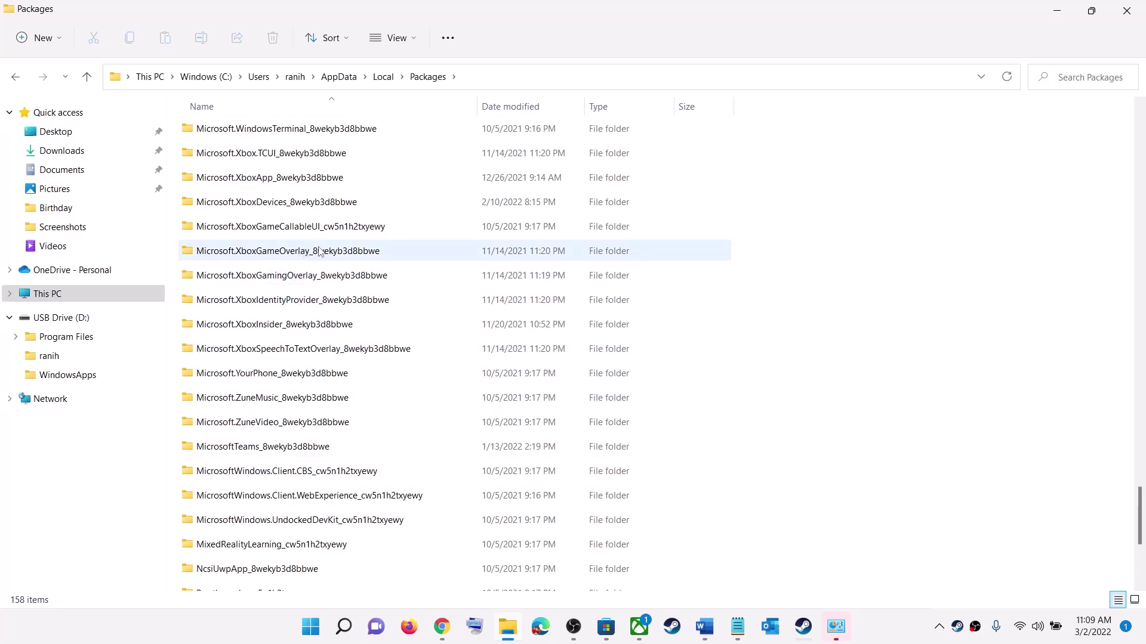
{"action": "left_click", "coordinate": [298, 304]}
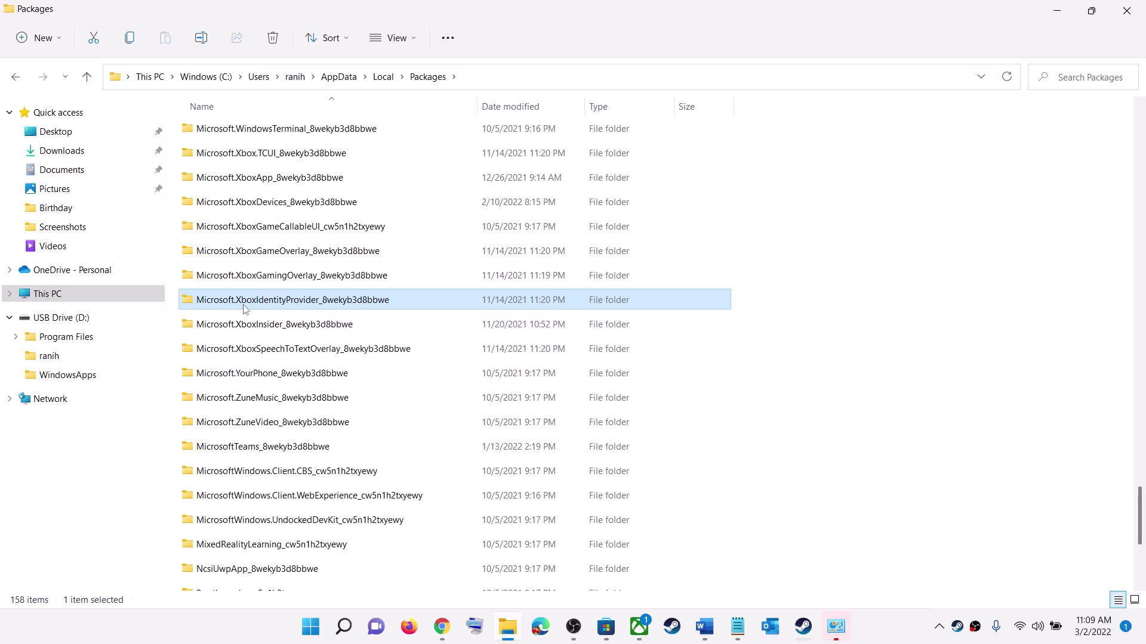
{"action": "double_click", "coordinate": [311, 300]}
Open AC\TokenBroker and delete its Accounts and Cache folders
{"action": "left_click", "coordinate": [205, 132]}
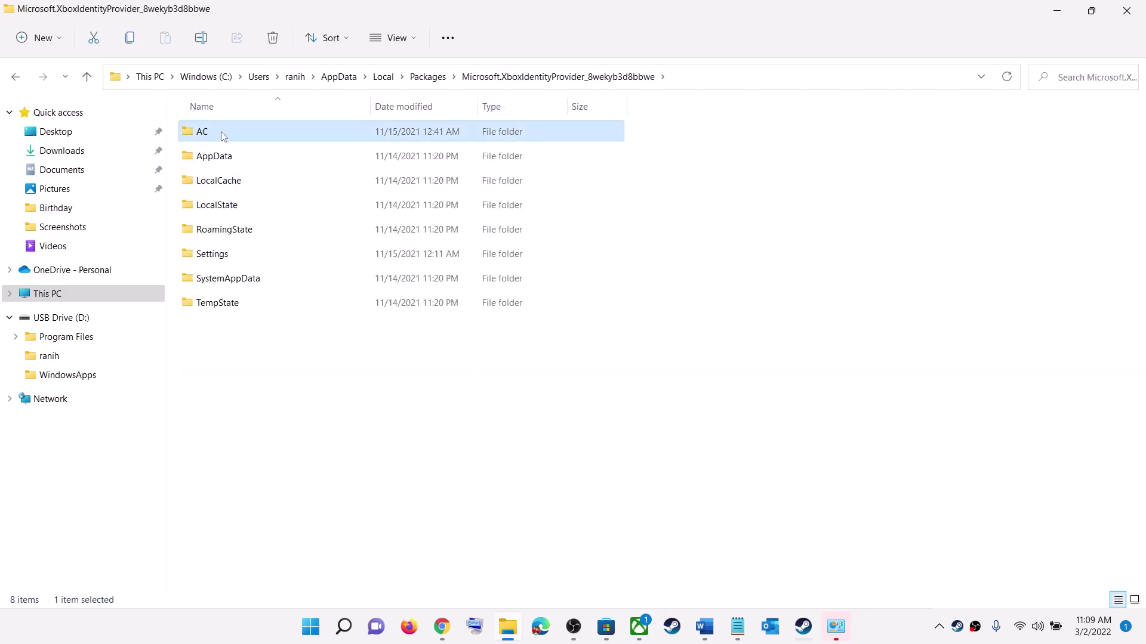
{"action": "double_click", "coordinate": [215, 136]}
{"action": "left_click", "coordinate": [214, 185]}
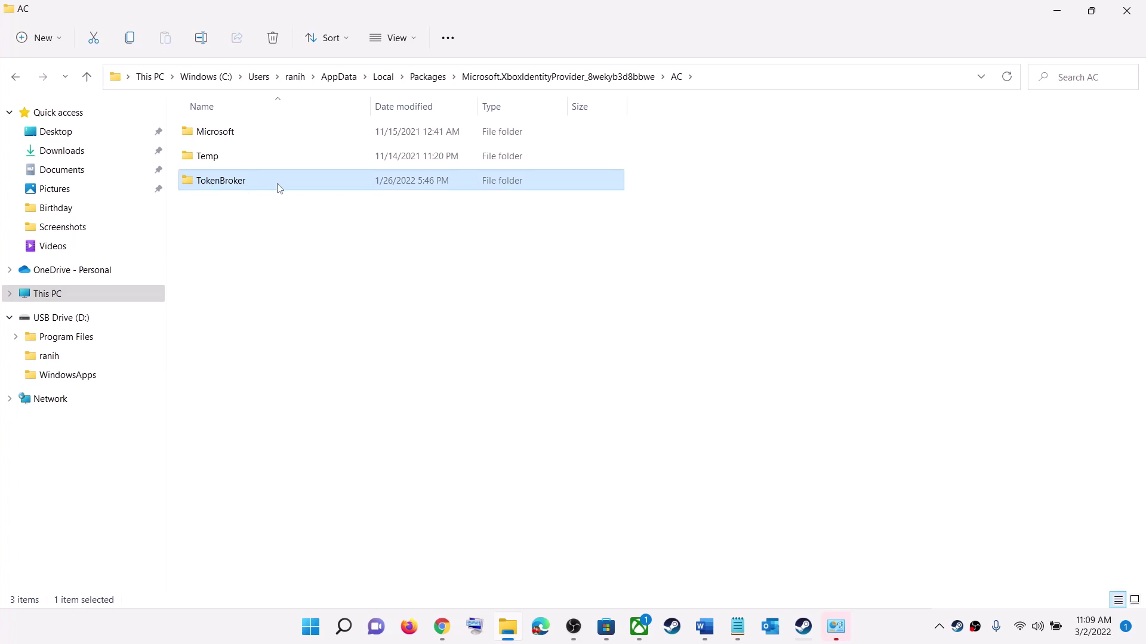
{"action": "double_click", "coordinate": [235, 188]}
{"action": "left_click_drag", "start_coordinate": [442, 259], "coordinate": [223, 119]}
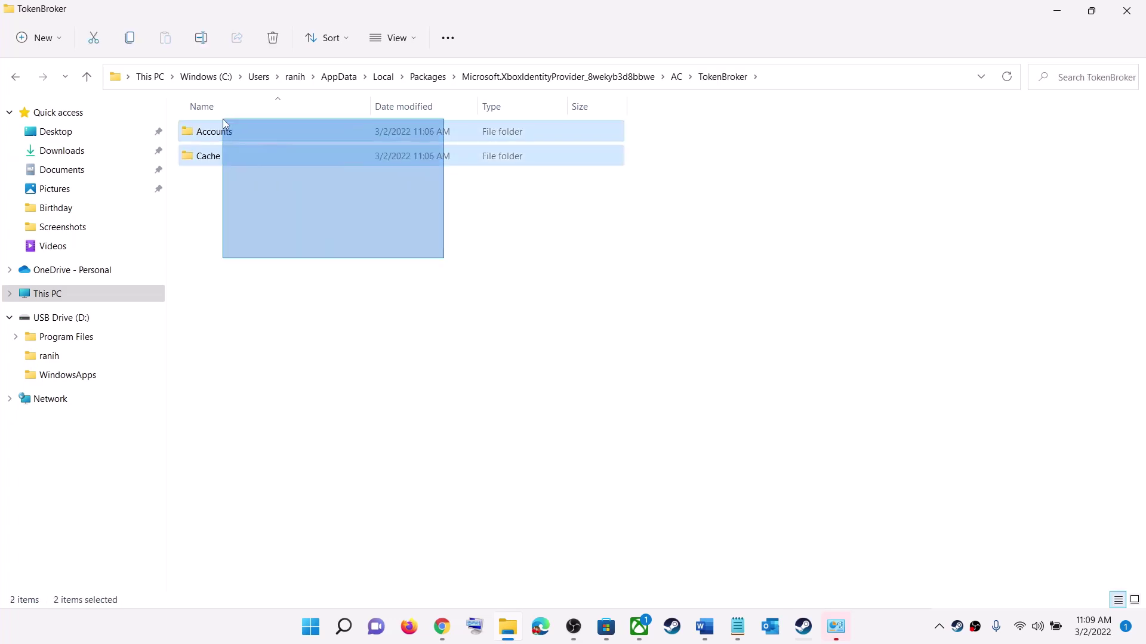
{"action": "right_click", "coordinate": [245, 136]}
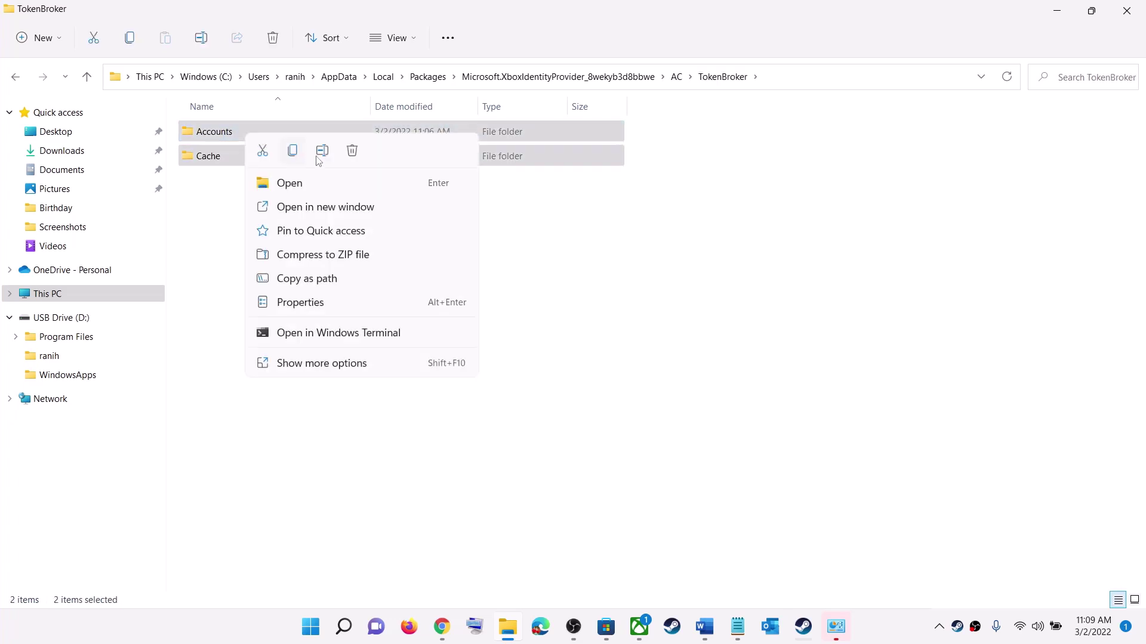
{"action": "left_click", "coordinate": [359, 154]}
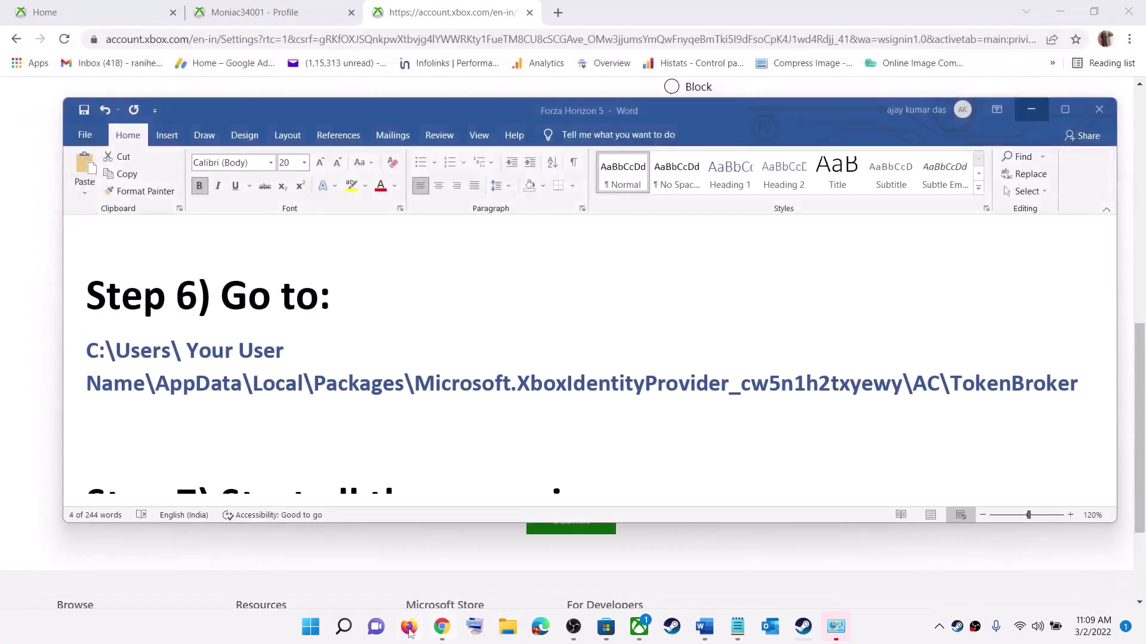
Check the Start menu's Restart option, then scroll the Word guide to Step 7's service list
{"action": "left_click", "coordinate": [307, 628]}
{"action": "left_click", "coordinate": [757, 577]}
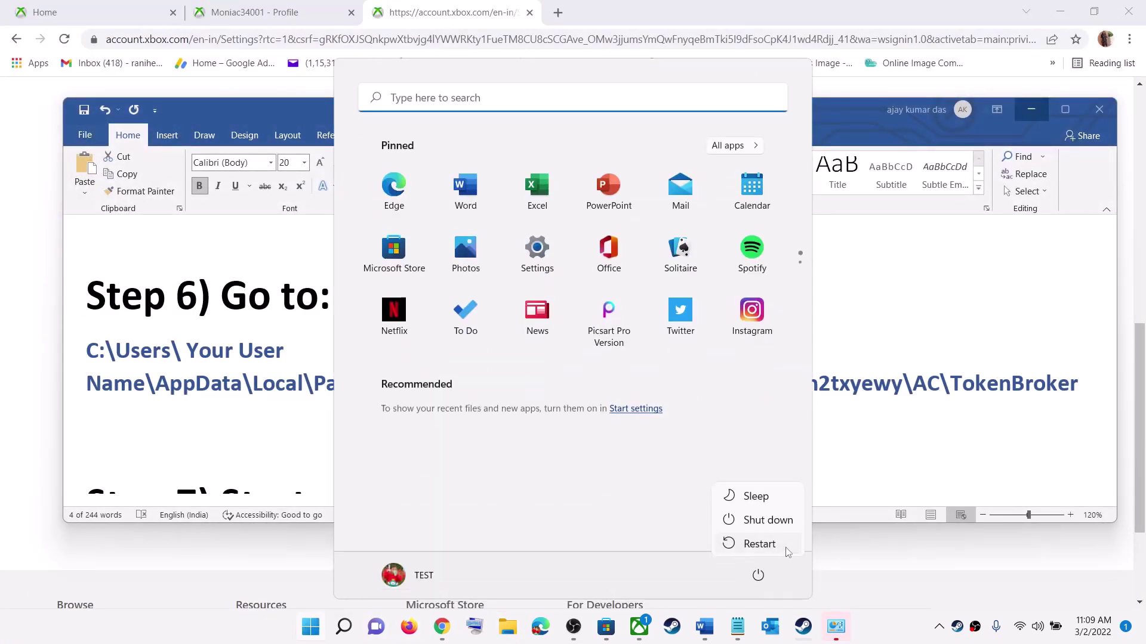
{"action": "key", "text": "Escape"}
{"action": "key", "text": "Escape"}
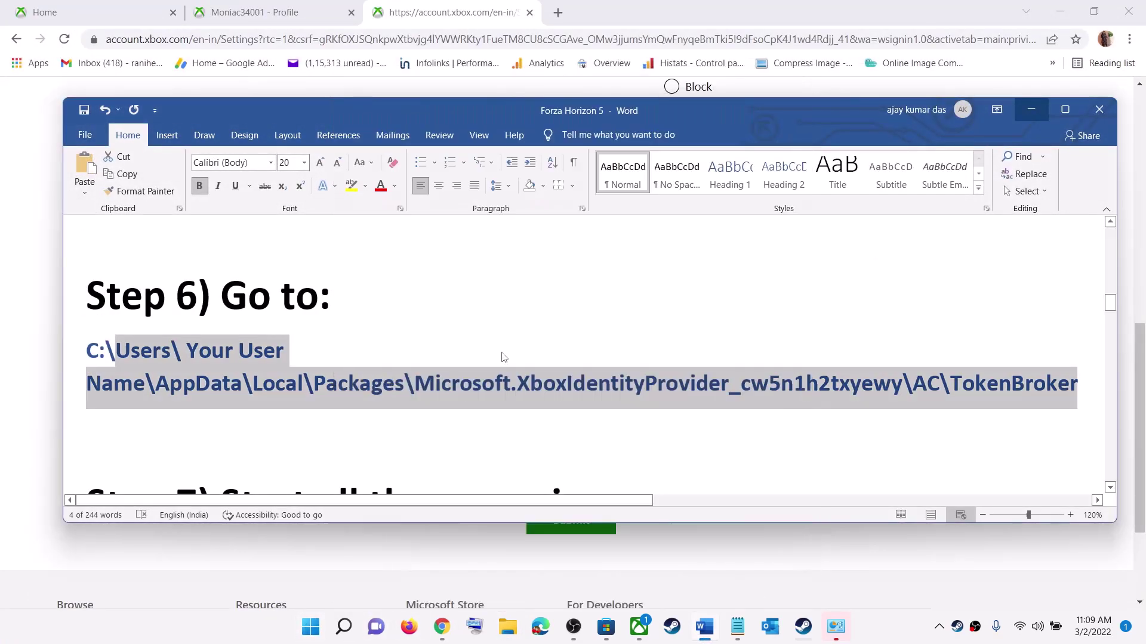
{"action": "scroll", "coordinate": [502, 357], "scroll_direction": "down", "scroll_amount": 3}
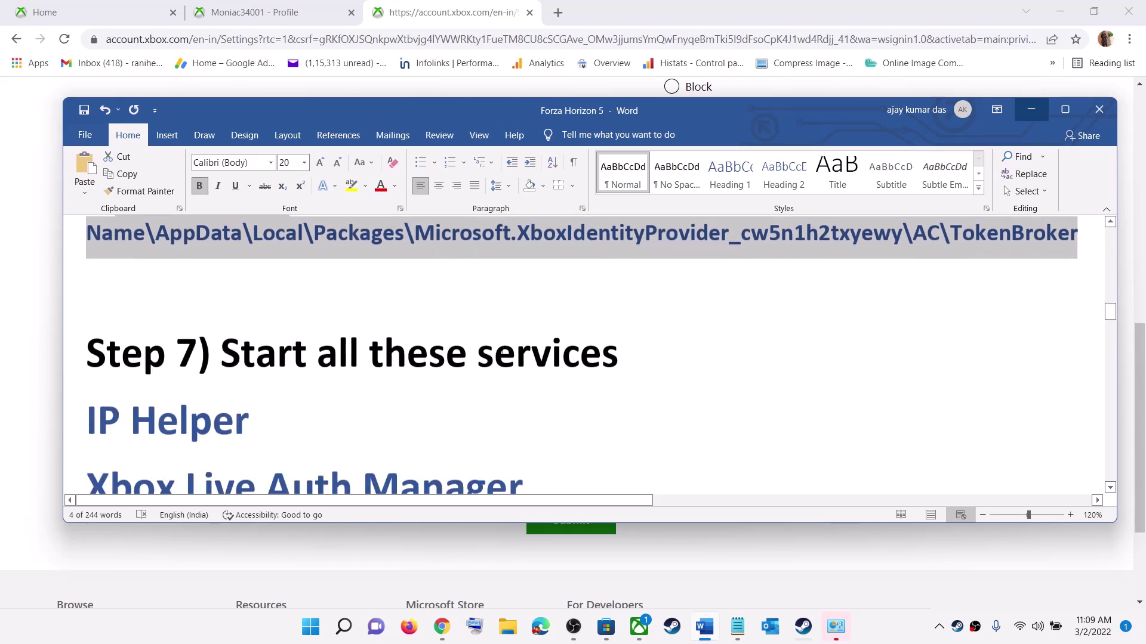
{"action": "left_click_drag", "start_coordinate": [258, 305], "coordinate": [619, 299]}
{"action": "scroll", "coordinate": [259, 388], "scroll_direction": "down", "scroll_amount": 2}
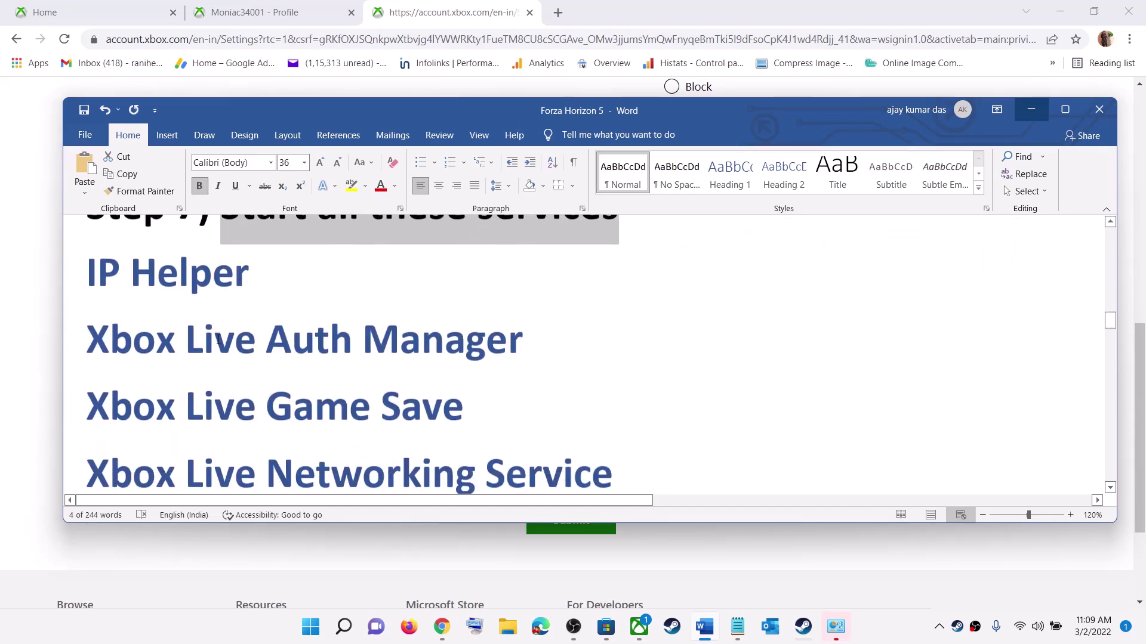
Search 'serv' from Start and launch the Services console
{"action": "left_click", "coordinate": [310, 636]}
{"action": "type", "text": "servi"}
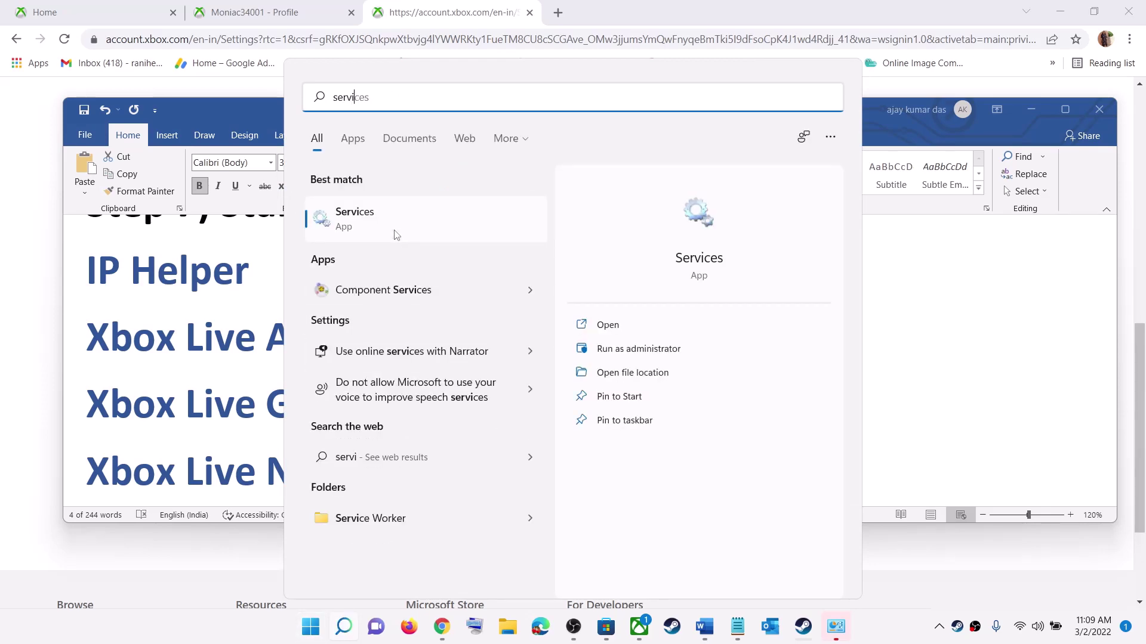
{"action": "left_click", "coordinate": [351, 214]}
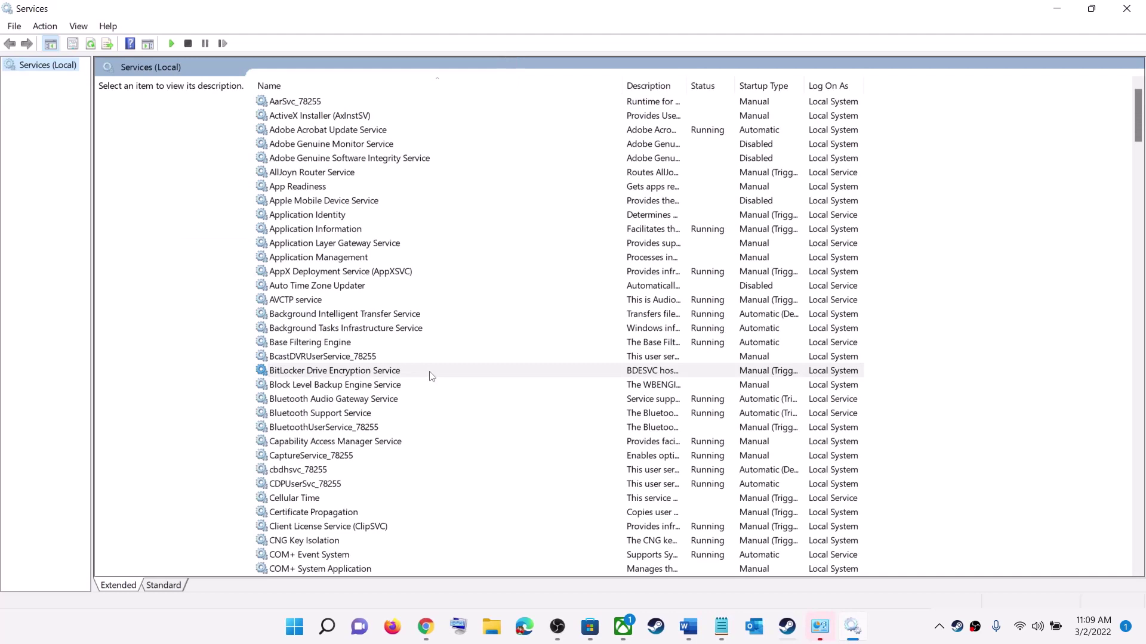
{"action": "left_click", "coordinate": [431, 372]}
Set the IP Helper service's startup type to Automatic and apply
{"action": "key", "text": "i"}
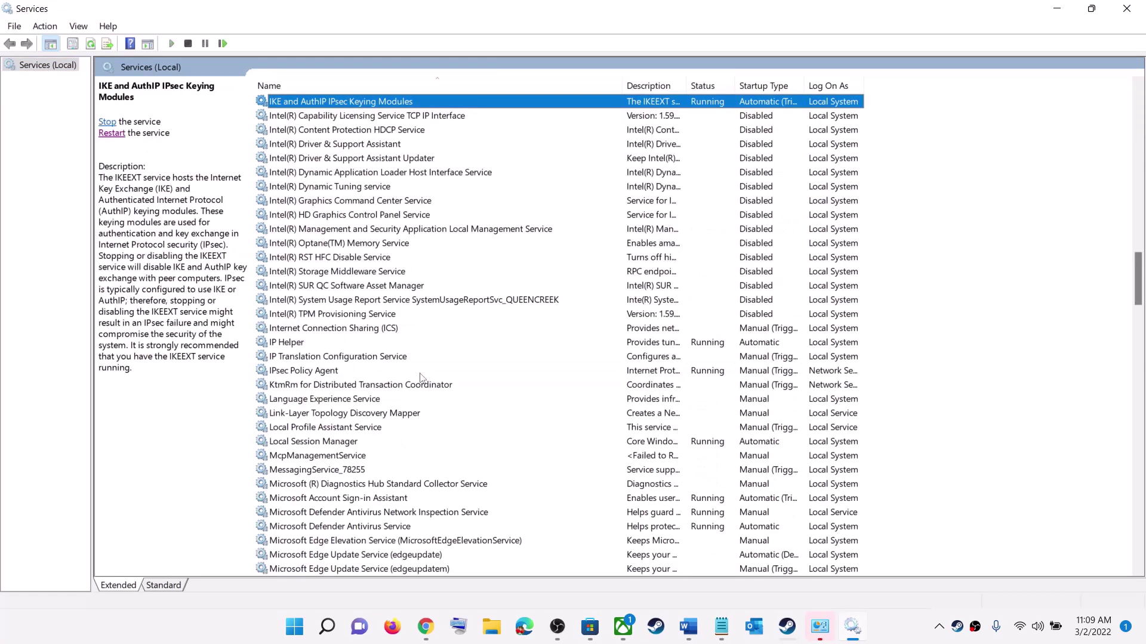
{"action": "left_click", "coordinate": [309, 344]}
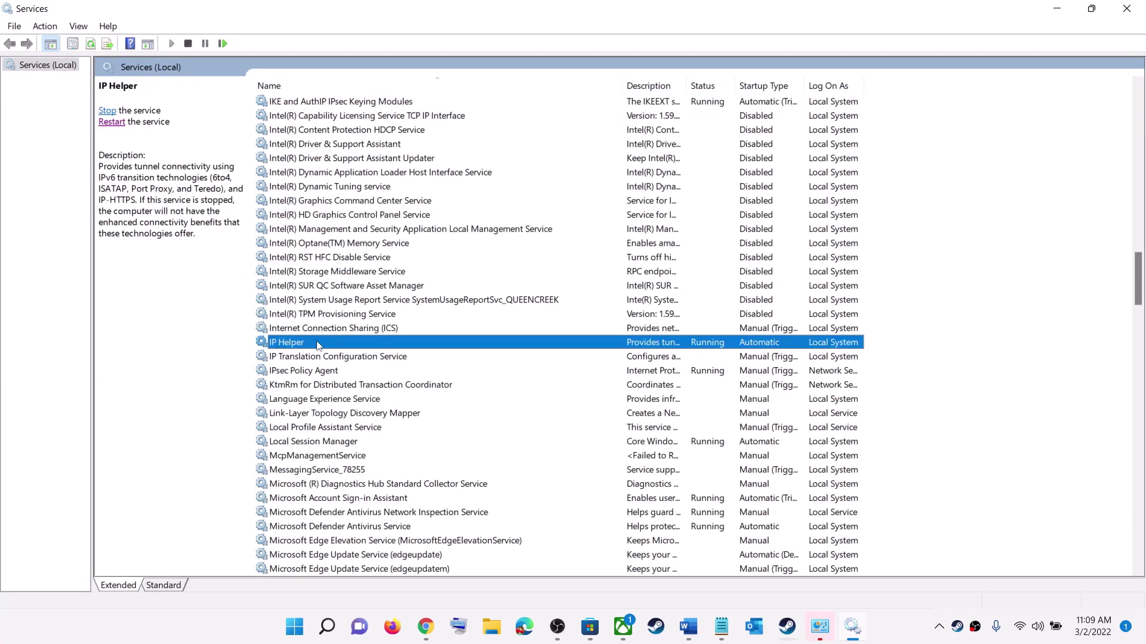
{"action": "double_click", "coordinate": [317, 344]}
{"action": "left_click", "coordinate": [603, 294]}
{"action": "left_click", "coordinate": [603, 311]}
{"action": "left_click", "coordinate": [690, 463]}
{"action": "left_click", "coordinate": [571, 462]}
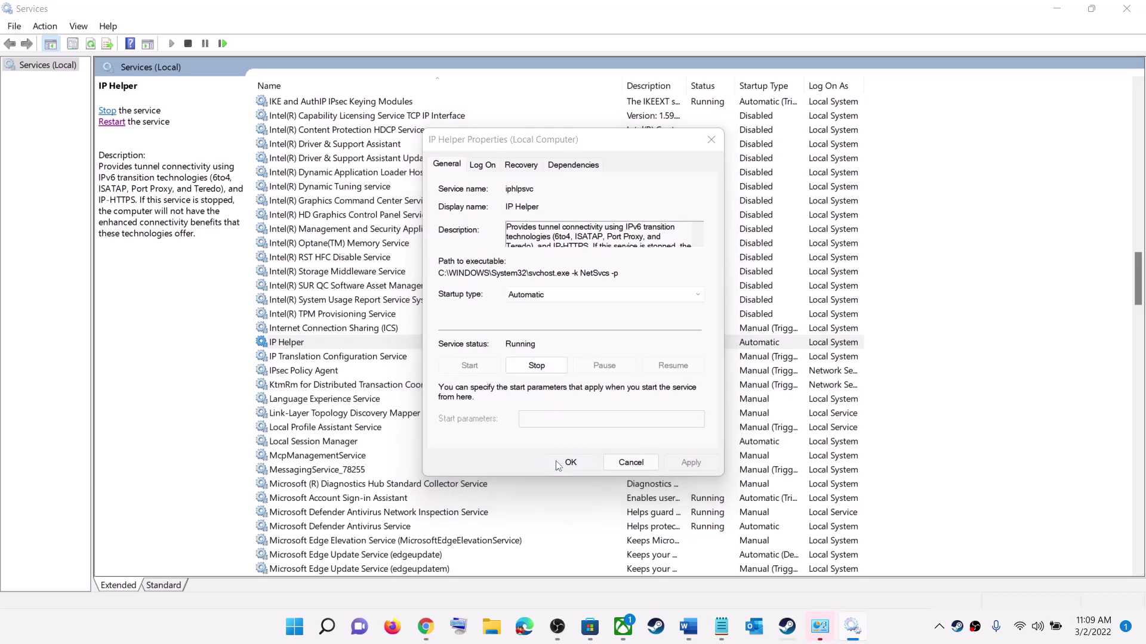
Set Xbox Accessory Management Service startup to Automatic and apply
{"action": "left_click", "coordinate": [377, 442]}
{"action": "key", "text": "x"}
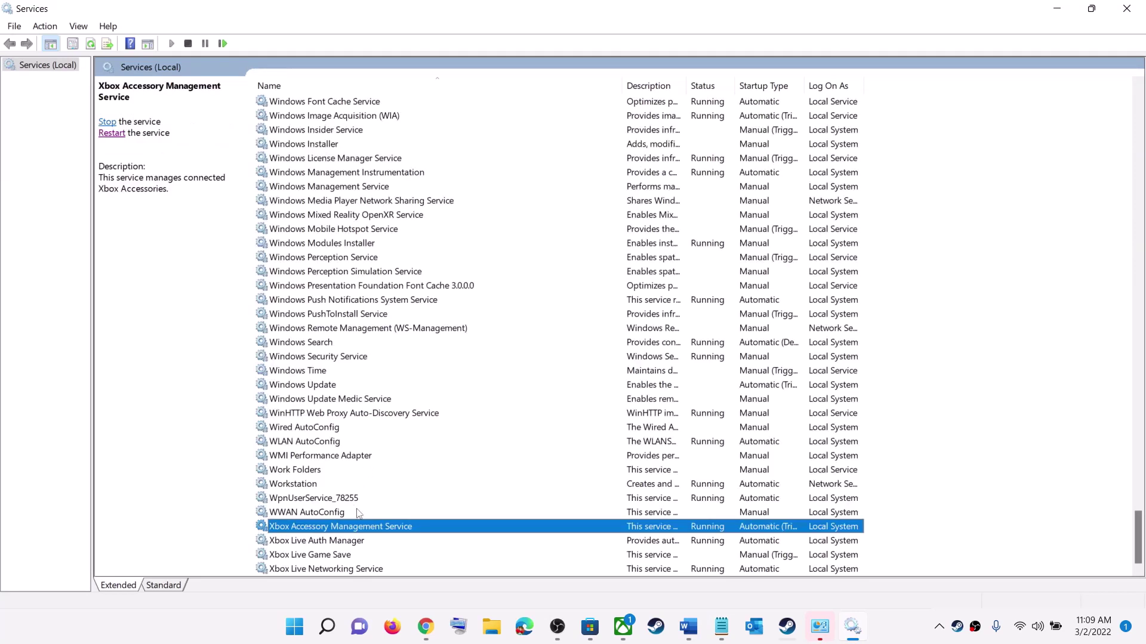
{"action": "left_click", "coordinate": [328, 544]}
{"action": "left_click", "coordinate": [348, 530]}
{"action": "double_click", "coordinate": [348, 531]}
{"action": "left_click", "coordinate": [603, 294]}
{"action": "left_click", "coordinate": [537, 307]}
{"action": "left_click", "coordinate": [692, 470]}
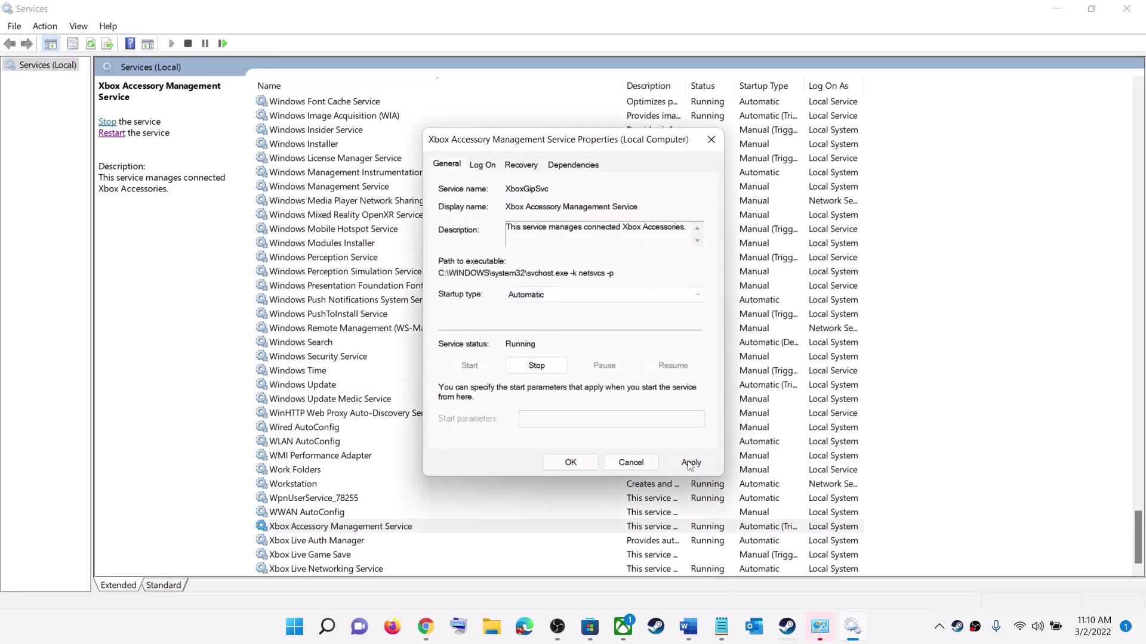
{"action": "left_click", "coordinate": [553, 461]}
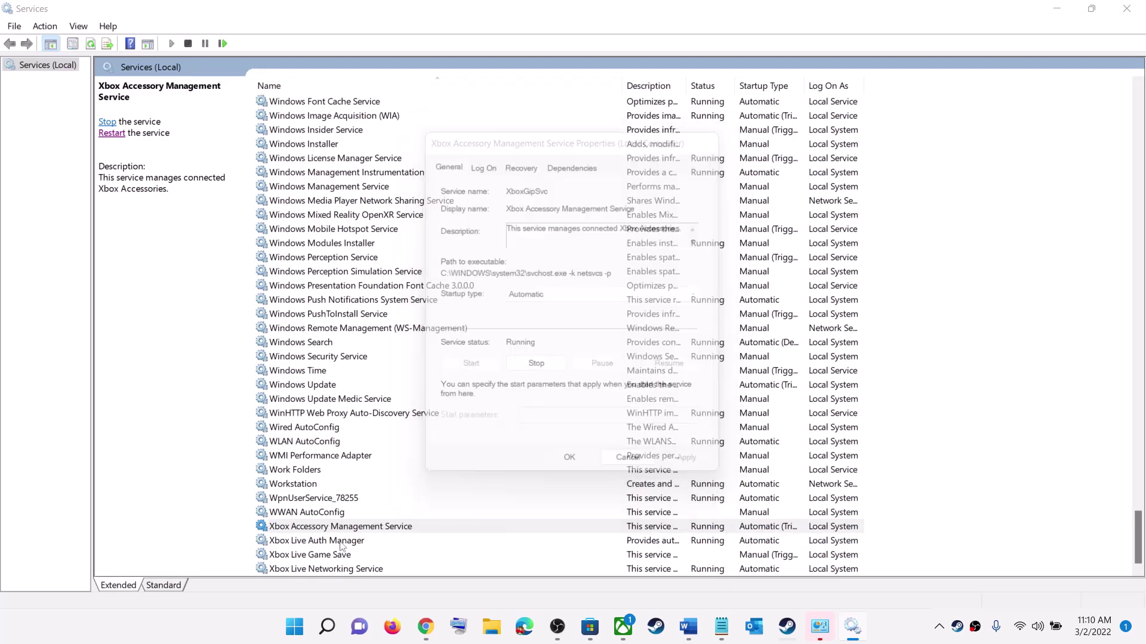
Set Xbox Live Auth Manager startup type to Automatic
{"action": "double_click", "coordinate": [358, 541]}
{"action": "left_click", "coordinate": [555, 313]}
{"action": "left_click", "coordinate": [546, 338]}
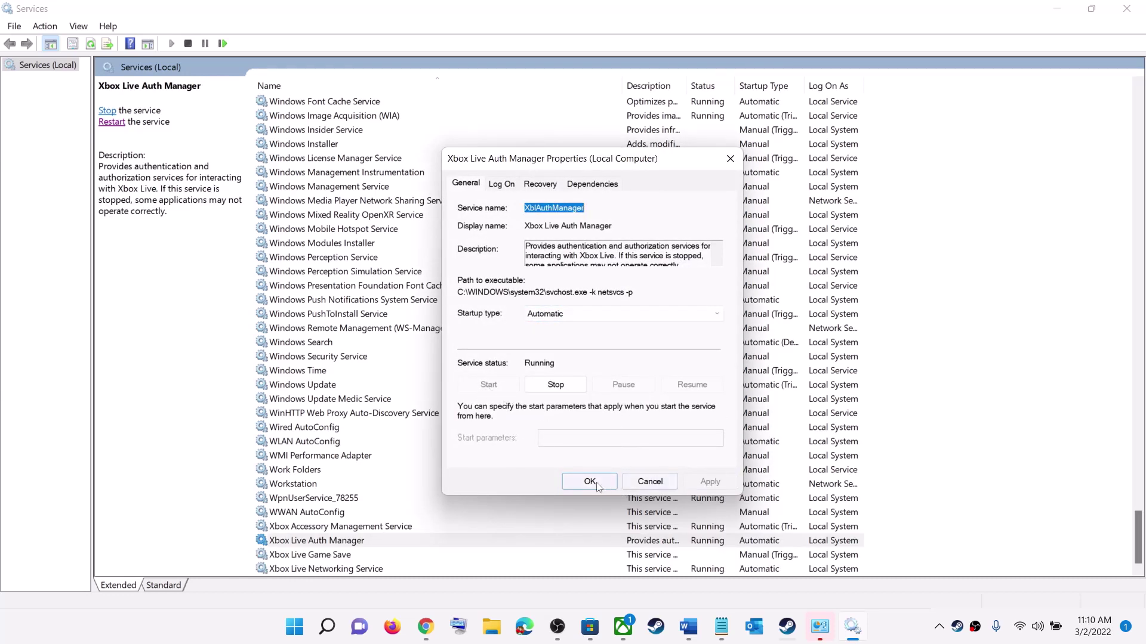
{"action": "left_click", "coordinate": [590, 482]}
Set Xbox Live Game Save to Automatic, apply and start the service
{"action": "key", "text": "Down"}
{"action": "key", "text": "Return"}
{"action": "left_click", "coordinate": [552, 317]}
{"action": "left_click", "coordinate": [546, 337]}
{"action": "left_click", "coordinate": [710, 482]}
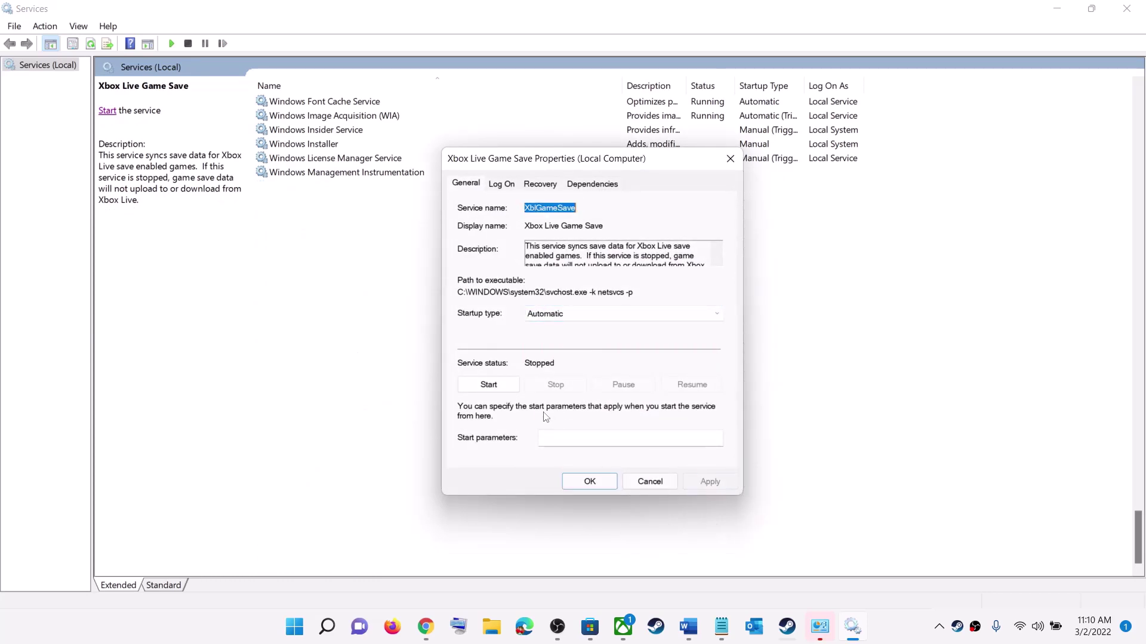
{"action": "left_click", "coordinate": [488, 385]}
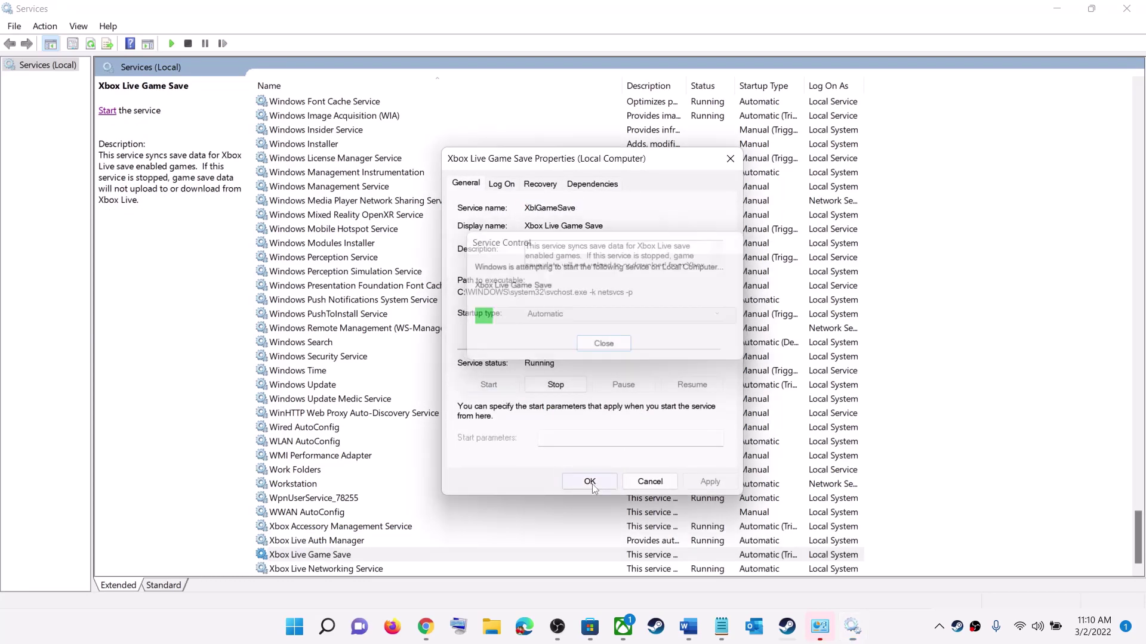
{"action": "left_click", "coordinate": [588, 482]}
Set Xbox Live Networking Service startup type to Automatic and apply
{"action": "key", "text": "Down"}
{"action": "key", "text": "Return"}
{"action": "left_click", "coordinate": [574, 321]}
{"action": "left_click", "coordinate": [571, 337]}
{"action": "left_click", "coordinate": [710, 482]}
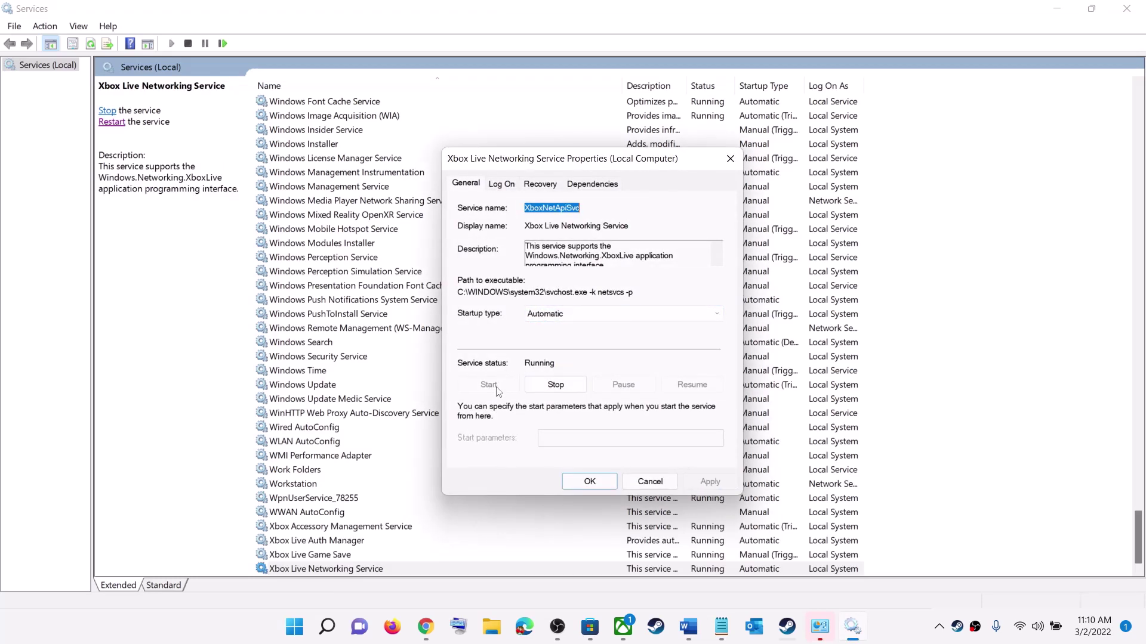
{"action": "left_click", "coordinate": [598, 486]}
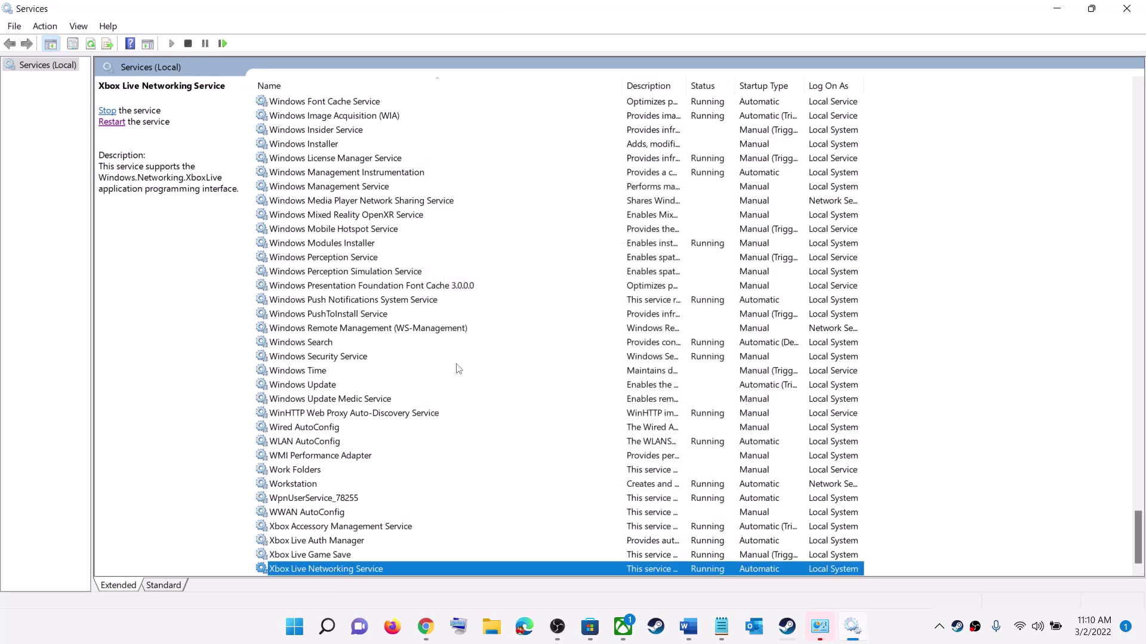
Set the Windows Update service to Automatic startup and start it
{"action": "left_click", "coordinate": [409, 358]}
{"action": "key", "text": "Down"}
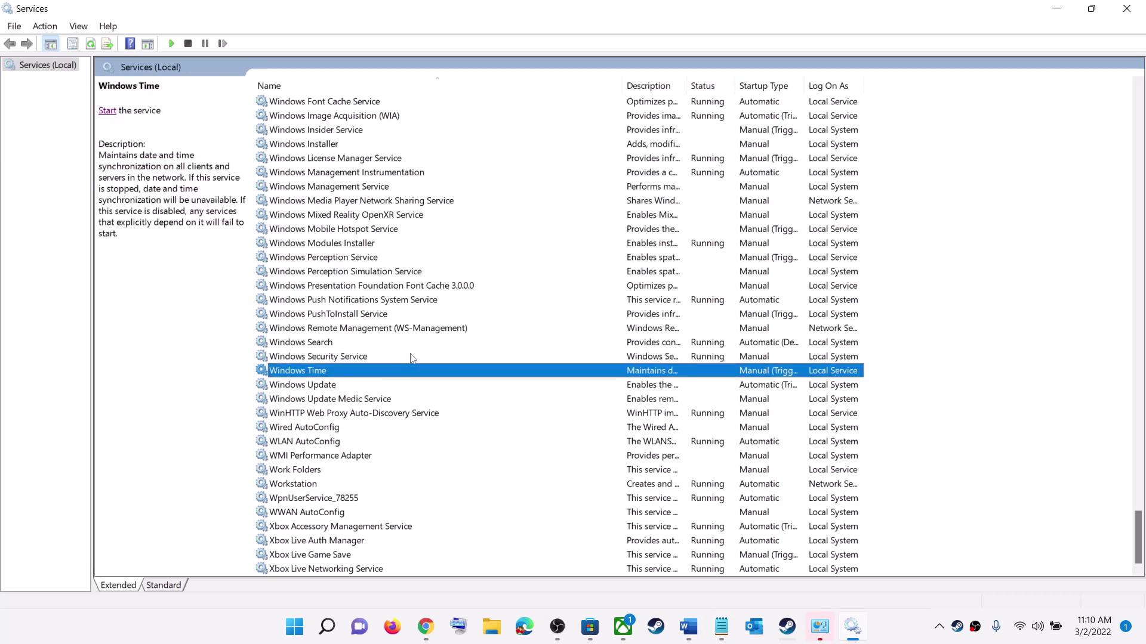
{"action": "left_click", "coordinate": [356, 388]}
{"action": "double_click", "coordinate": [349, 386]}
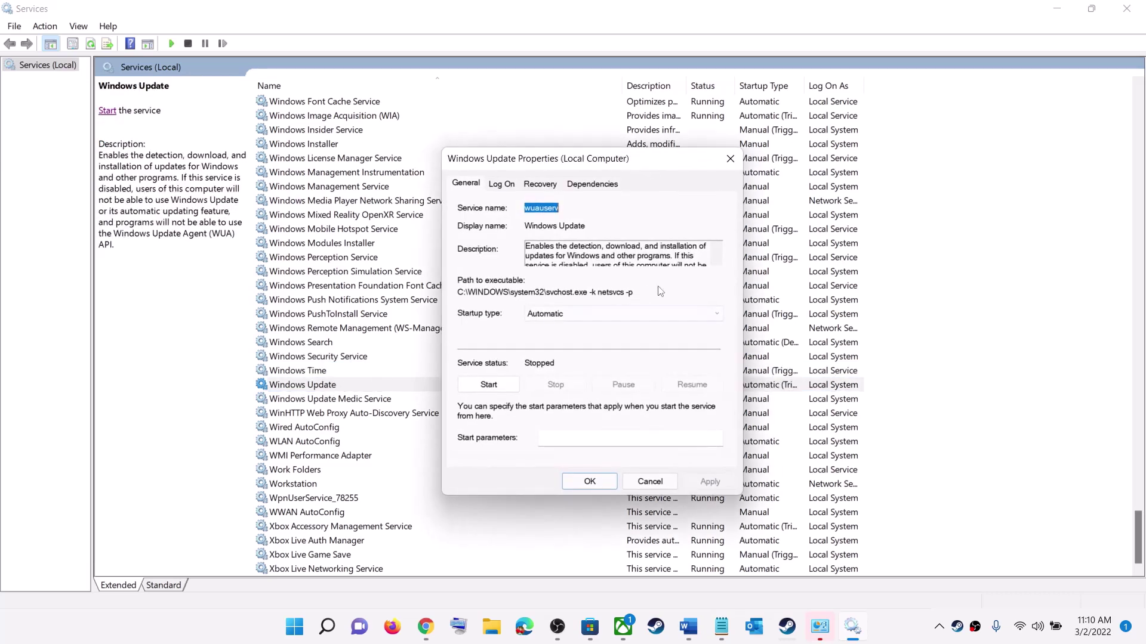
{"action": "left_click", "coordinate": [599, 315]}
{"action": "left_click", "coordinate": [555, 337]}
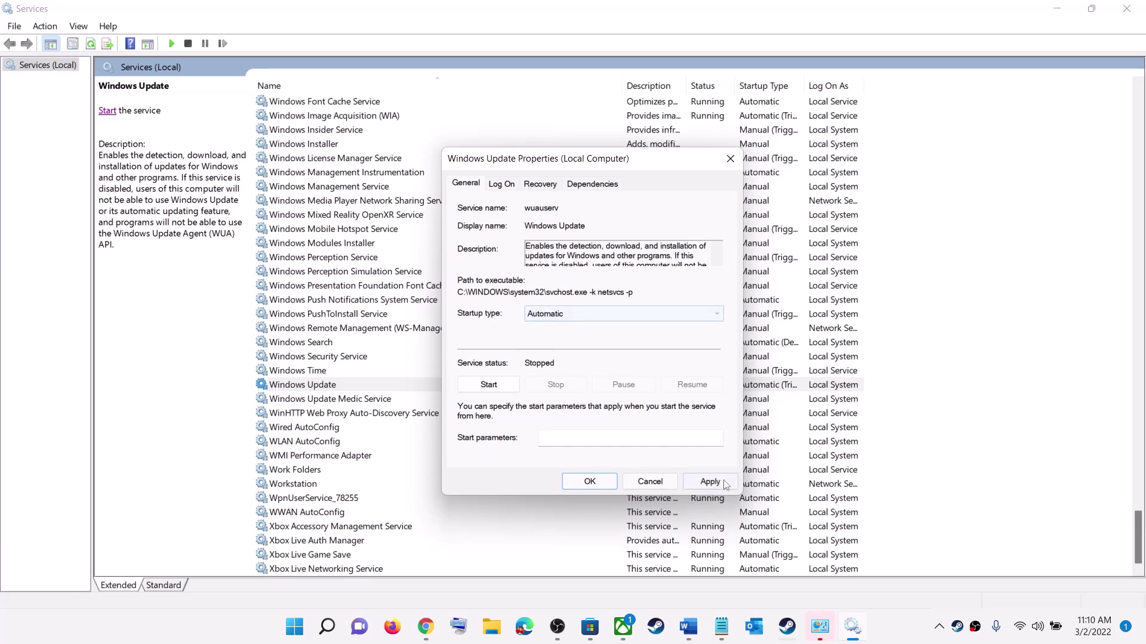
{"action": "left_click", "coordinate": [711, 484]}
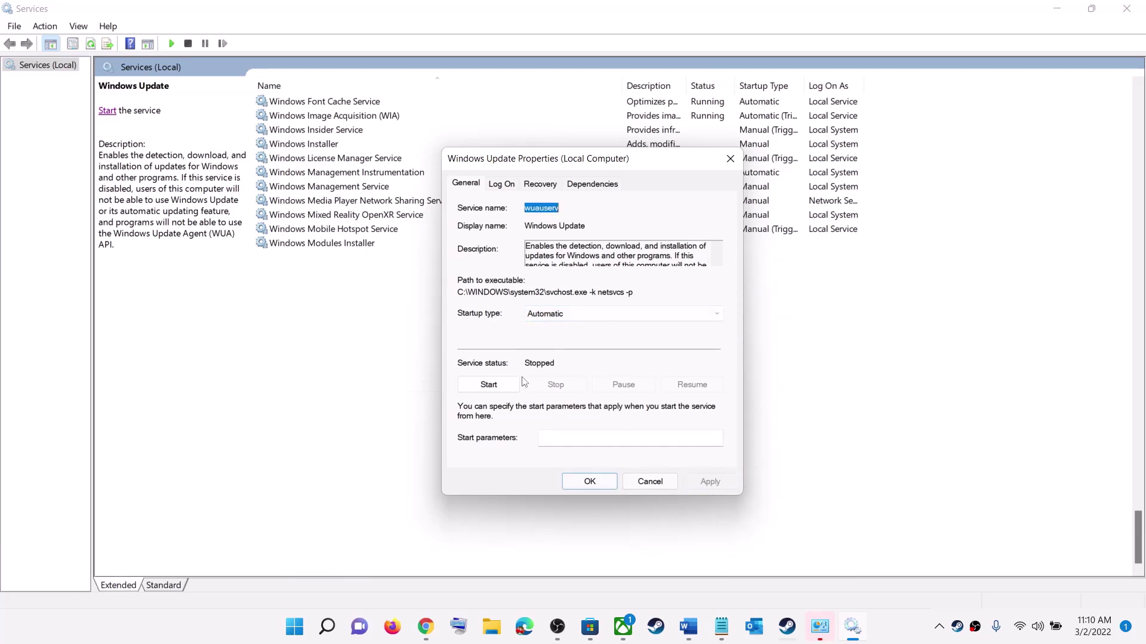
{"action": "left_click", "coordinate": [496, 389]}
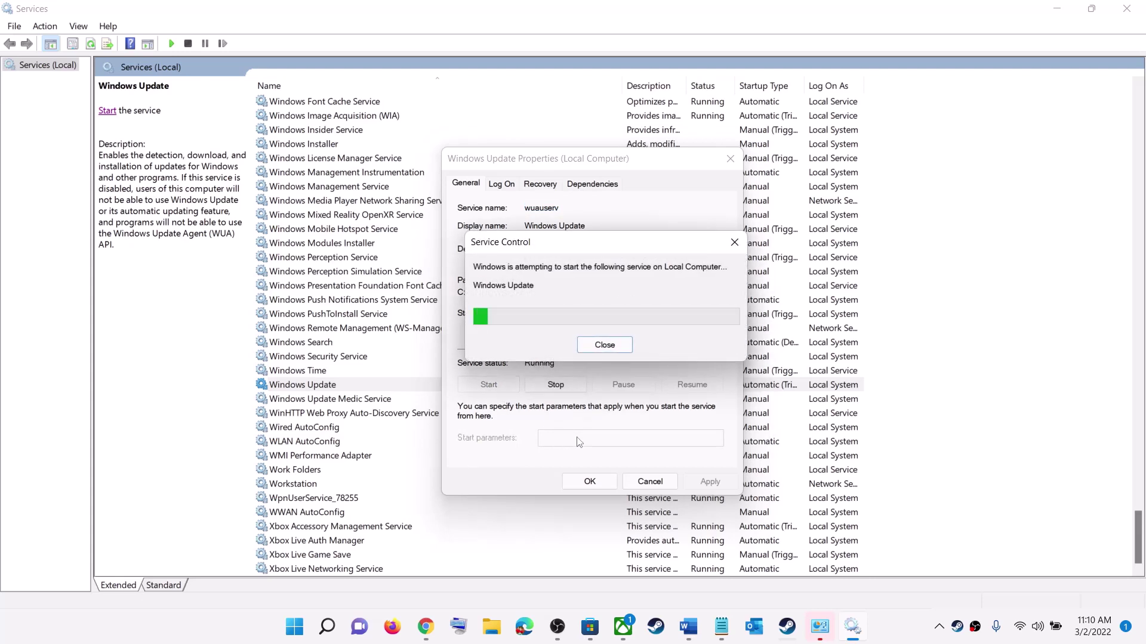
{"action": "left_click", "coordinate": [590, 482]}
Confirm the Microsoft Store Install Service is set to Automatic startup
{"action": "left_click", "coordinate": [420, 336]}
{"action": "key", "text": "m"}
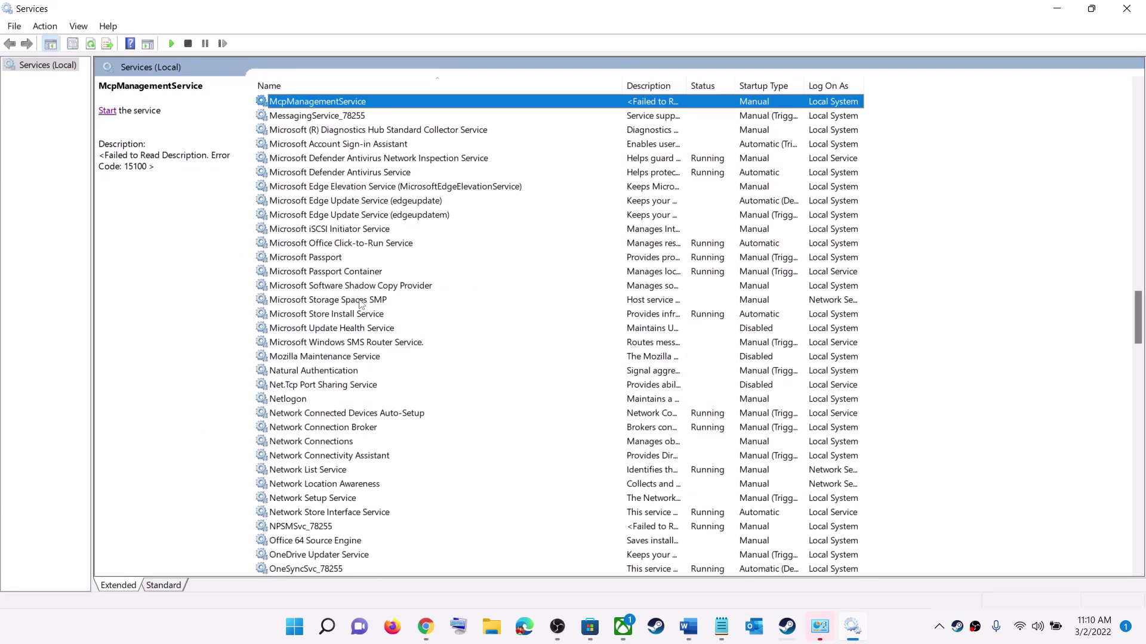
{"action": "left_click", "coordinate": [388, 313]}
{"action": "double_click", "coordinate": [381, 312]}
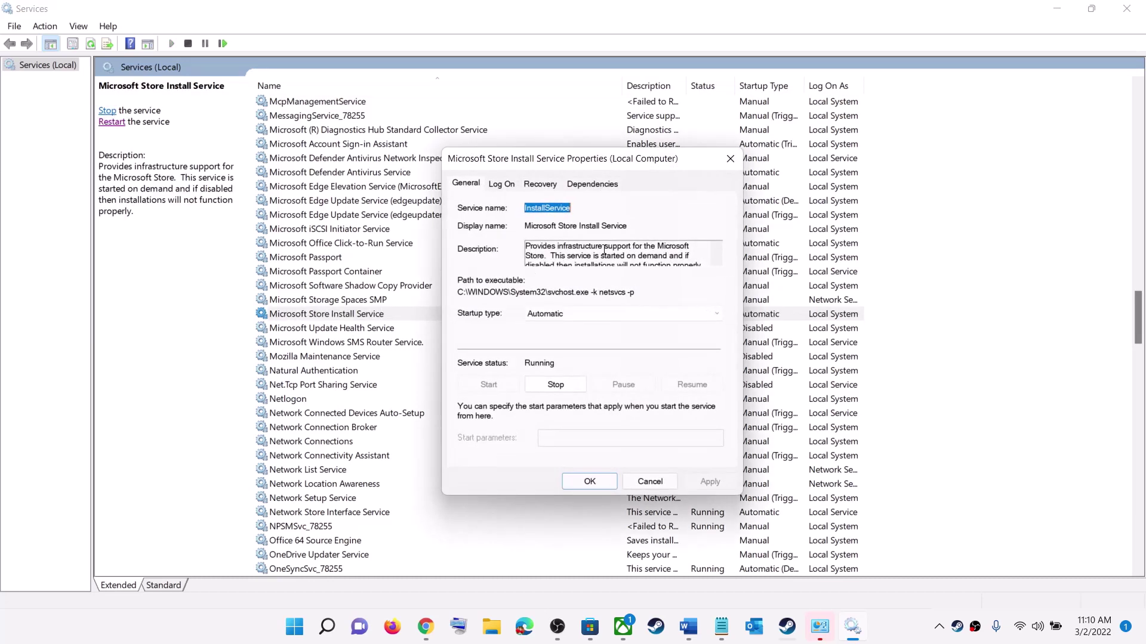
{"action": "left_click", "coordinate": [548, 317]}
{"action": "left_click", "coordinate": [549, 333]}
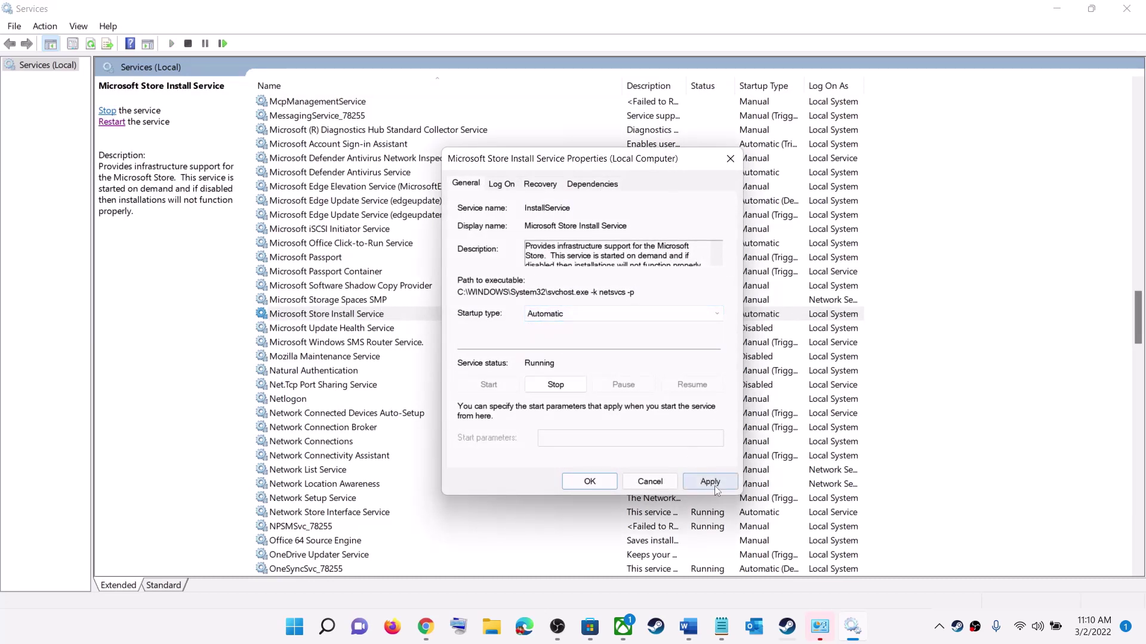
{"action": "left_click", "coordinate": [578, 487]}
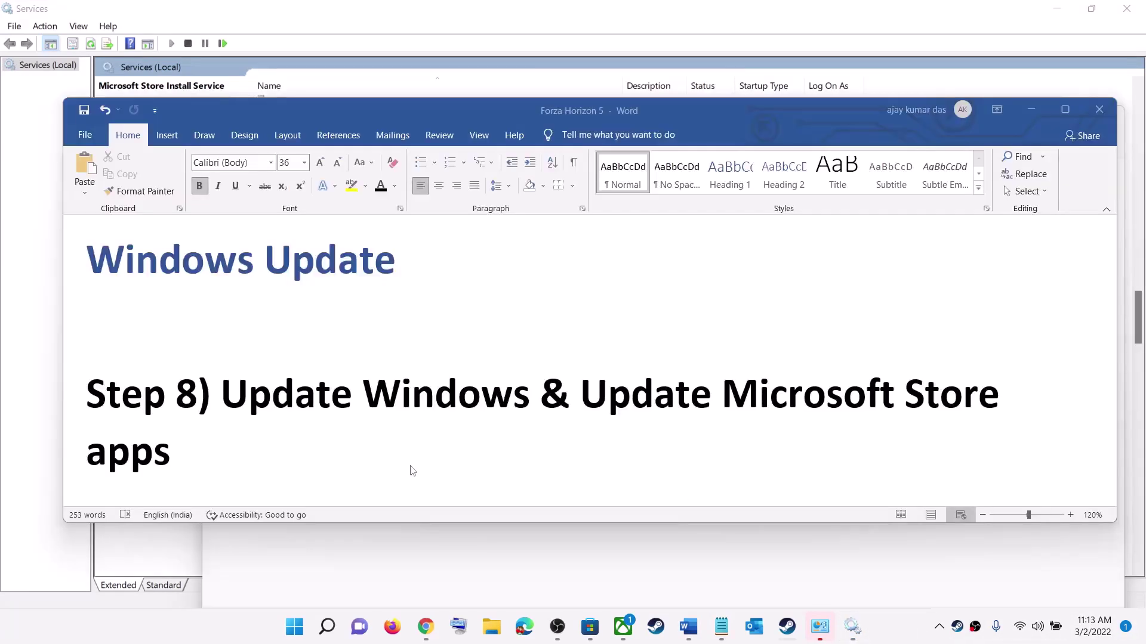
Highlight 'Update Microsoft' in the Step 8 heading of the Word guide
{"action": "left_click", "coordinate": [242, 443]}
{"action": "left_click_drag", "start_coordinate": [222, 395], "coordinate": [512, 397]}
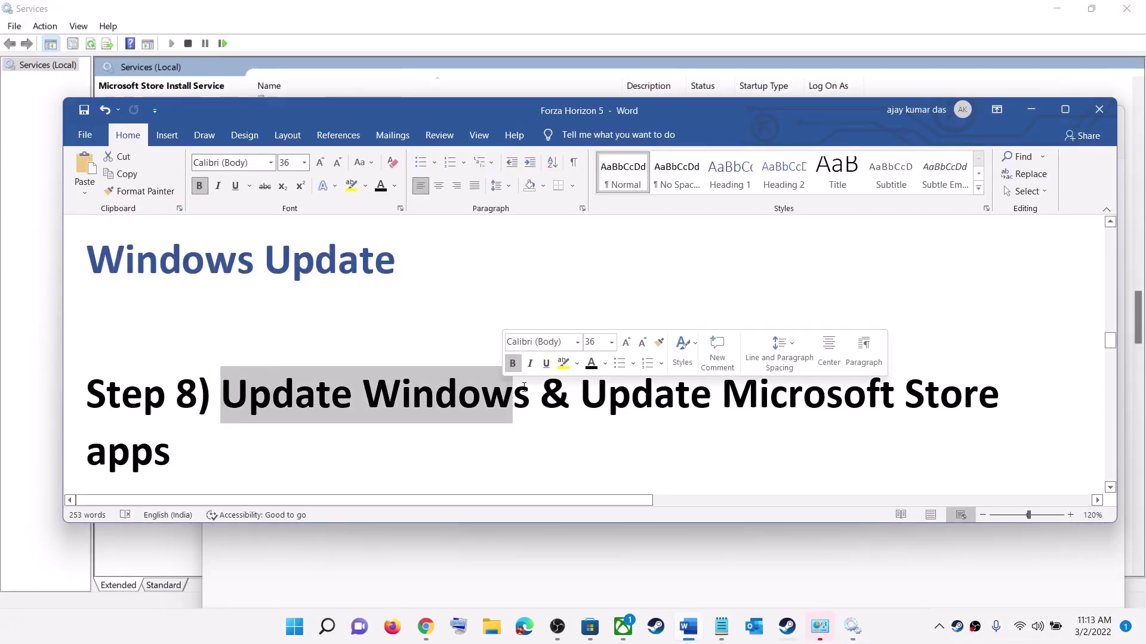
{"action": "left_click_drag", "start_coordinate": [629, 412], "coordinate": [894, 410]}
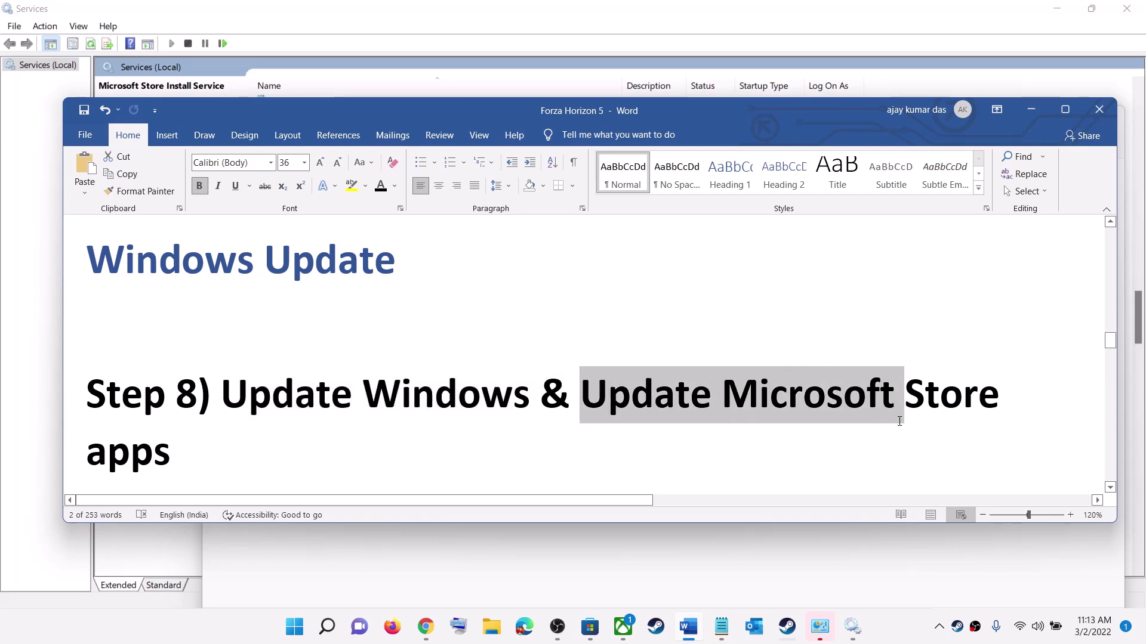
{"action": "left_click", "coordinate": [302, 378]}
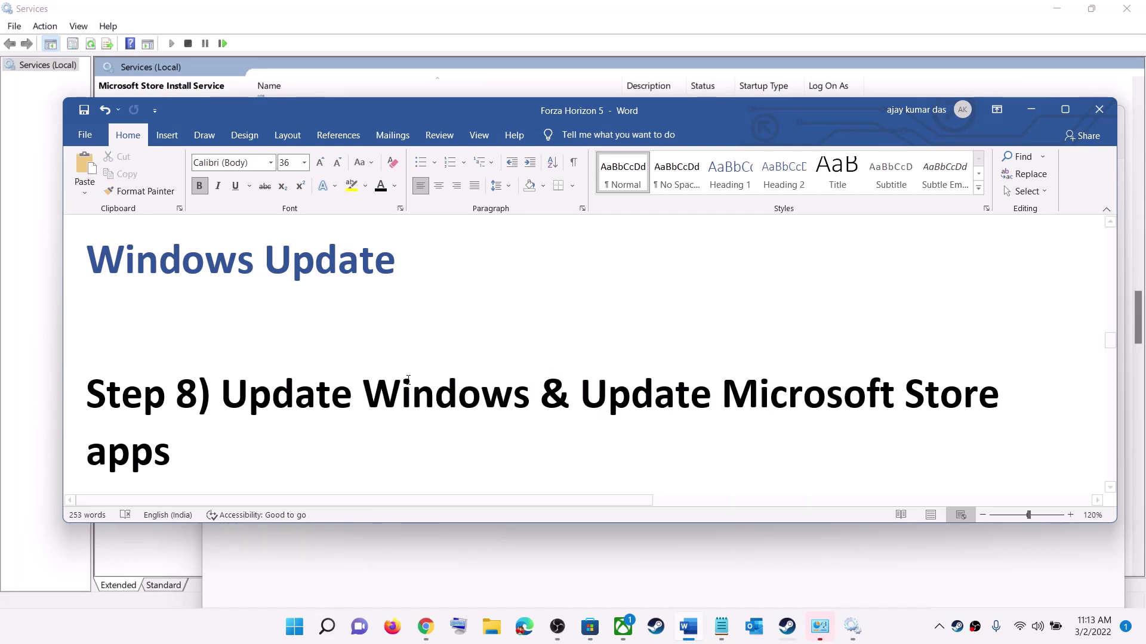
Start a Windows Update check from the Settings Windows Update page
{"action": "left_click", "coordinate": [294, 627]}
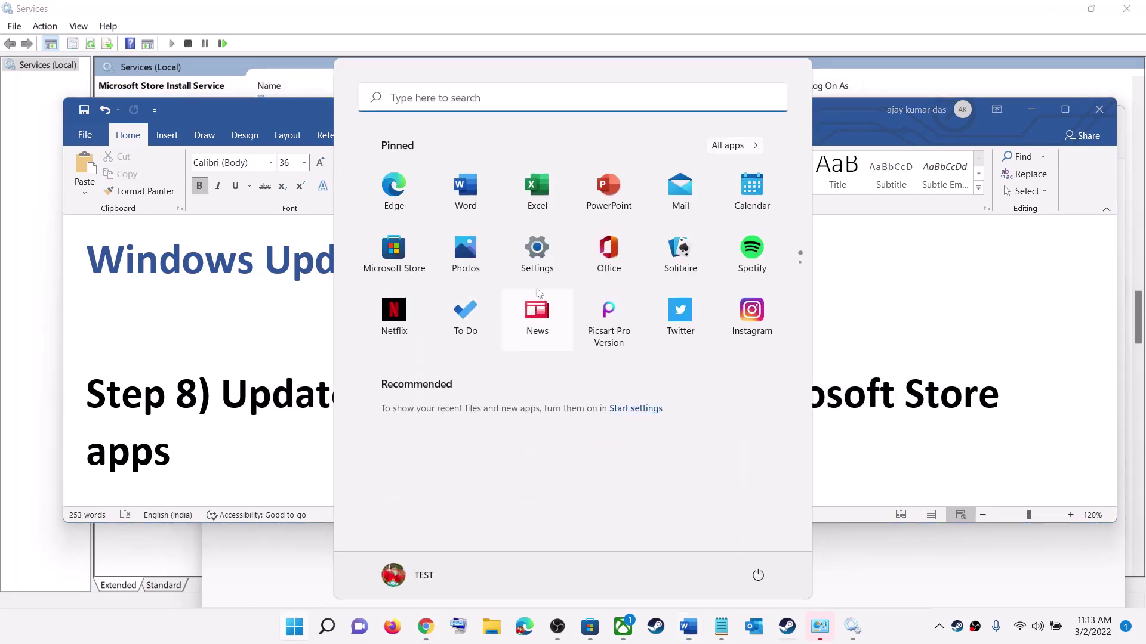
{"action": "left_click", "coordinate": [537, 249]}
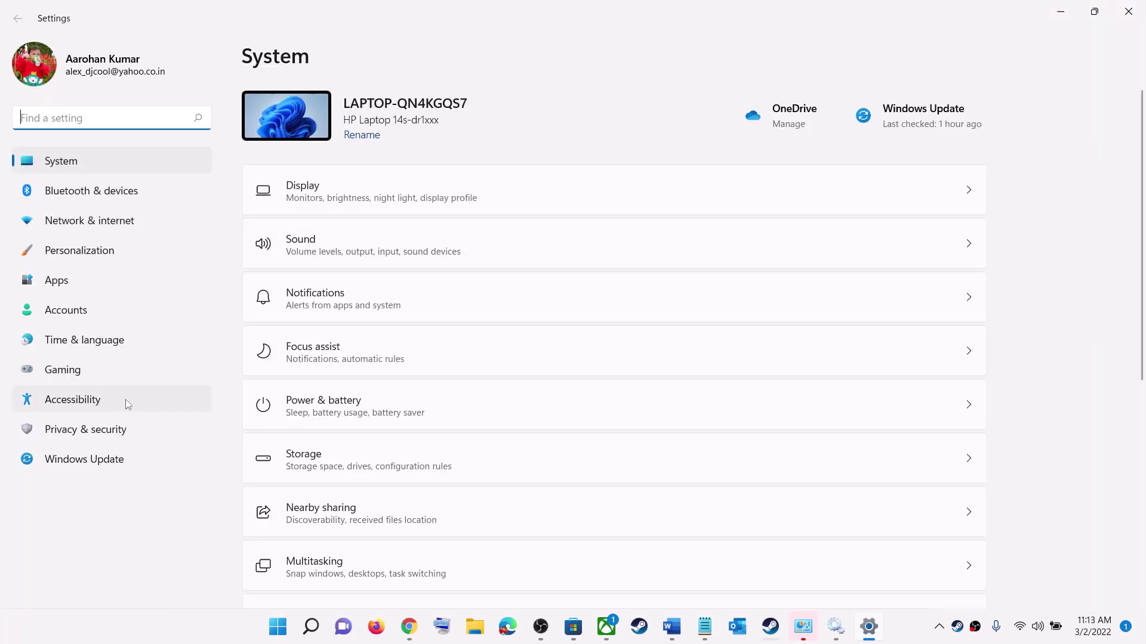
{"action": "left_click", "coordinate": [153, 457]}
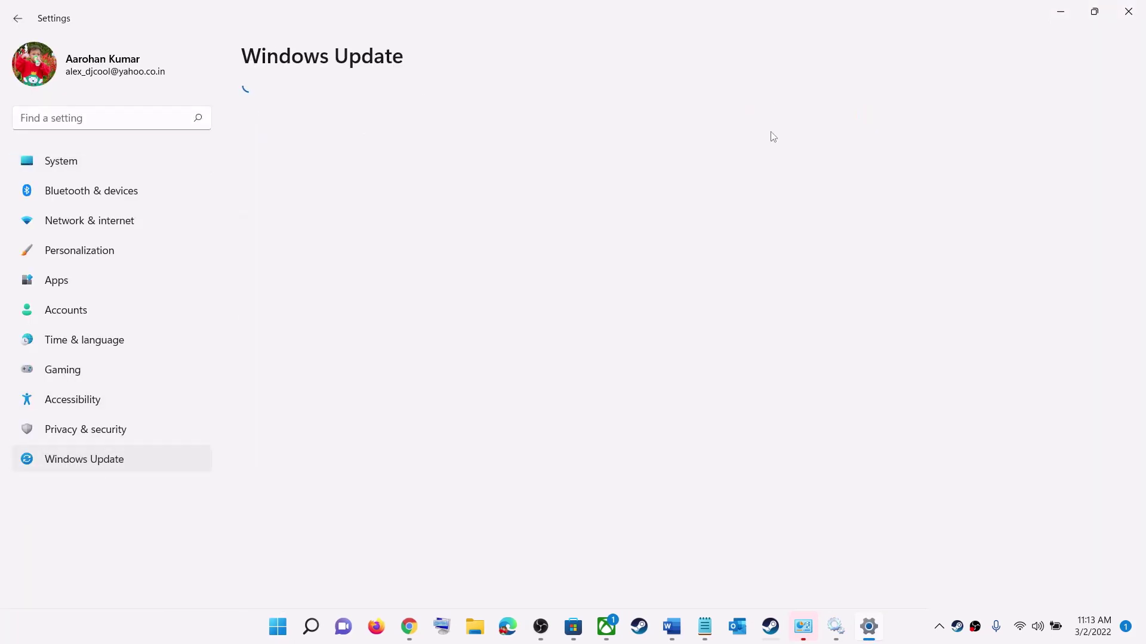
{"action": "left_click", "coordinate": [955, 125]}
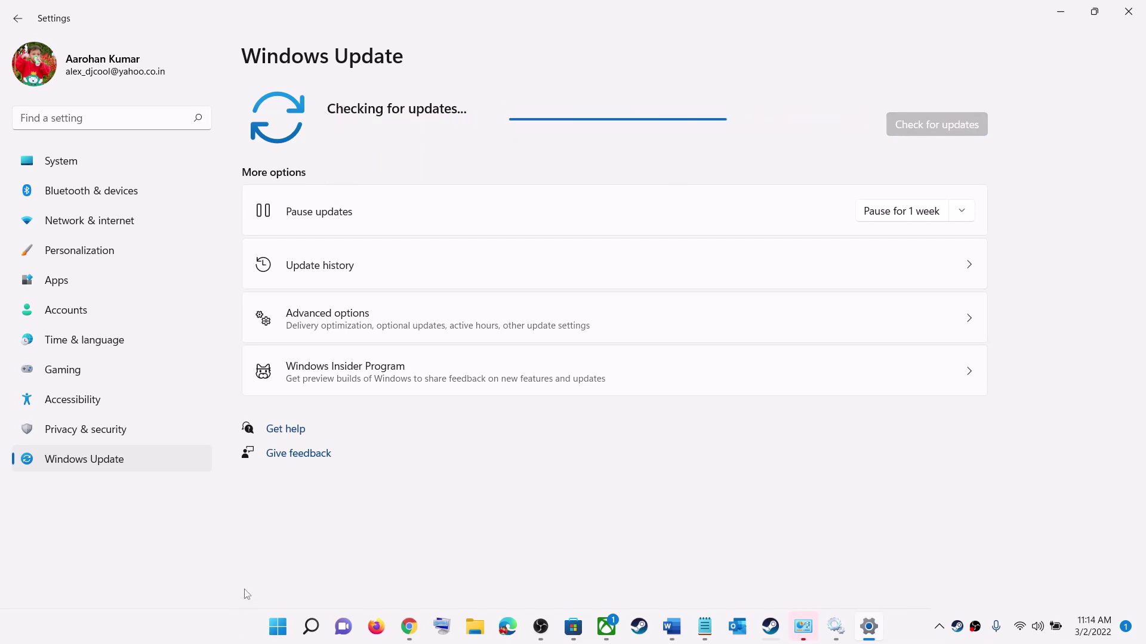
Dismiss the power options without restarting, then highlight the Step 8 heading
{"action": "left_click", "coordinate": [278, 626]}
{"action": "left_click", "coordinate": [758, 575]}
{"action": "key", "text": "Escape"}
{"action": "key", "text": "Escape"}
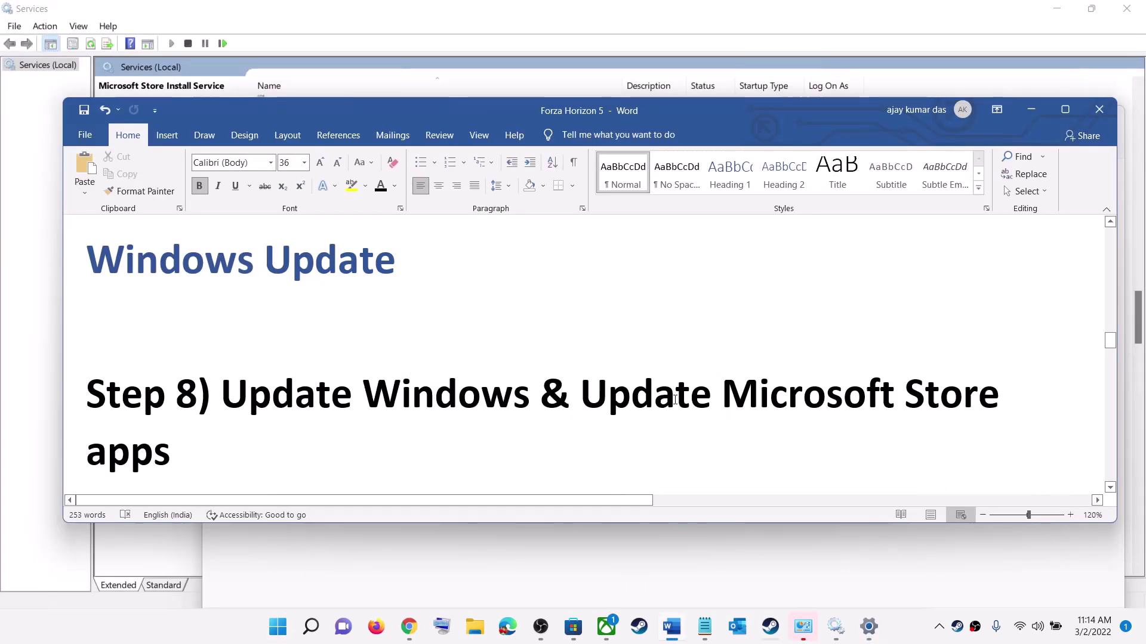
{"action": "left_click_drag", "start_coordinate": [940, 395], "coordinate": [579, 395]}
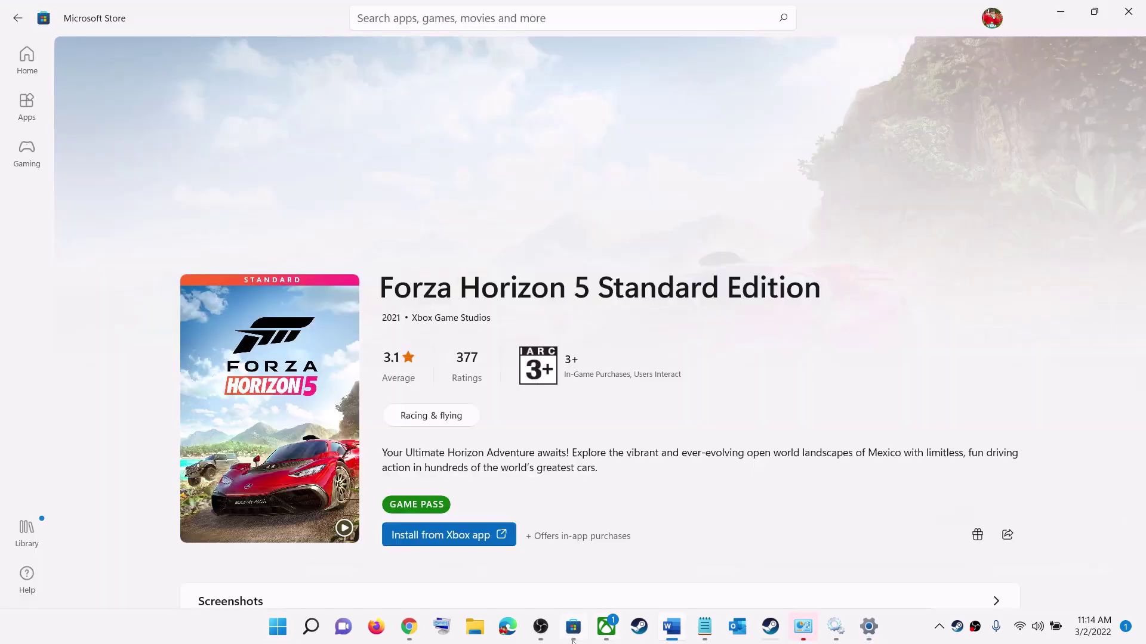
Run Get updates in the Store Library, listing five apps with updates available
{"action": "left_click", "coordinate": [32, 539]}
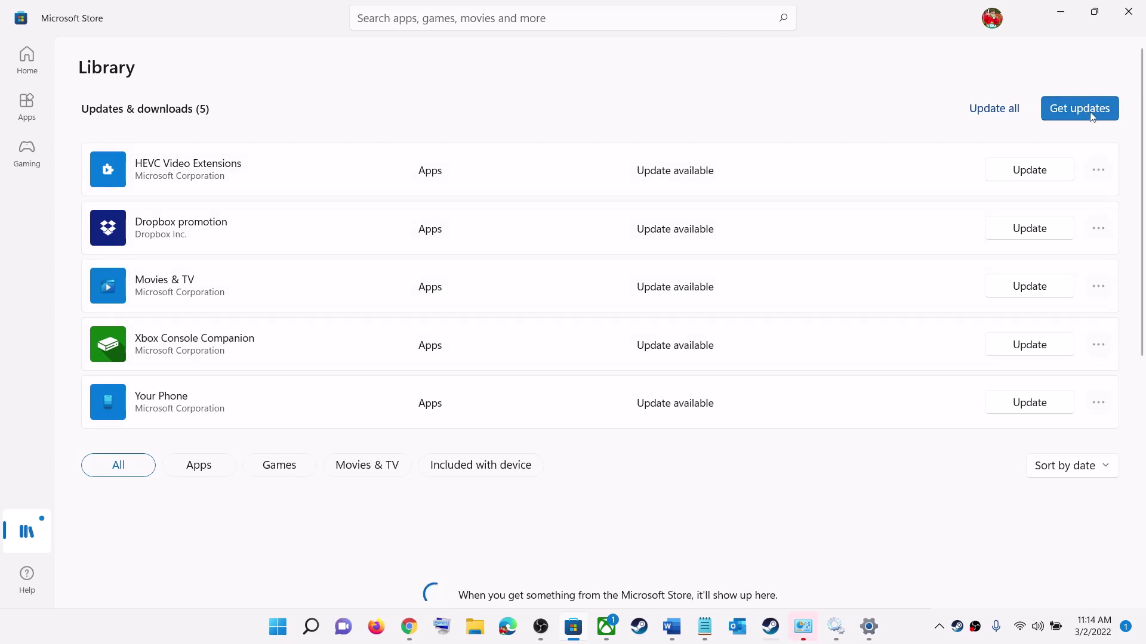
{"action": "left_click", "coordinate": [1061, 111]}
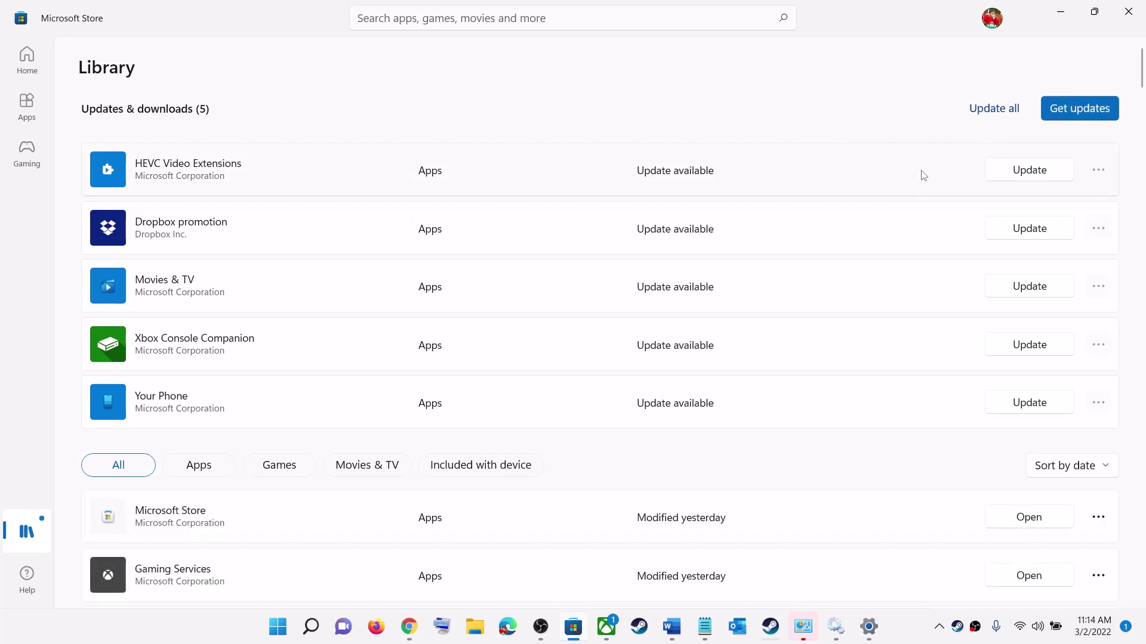
{"action": "scroll", "coordinate": [504, 391], "scroll_direction": "down", "scroll_amount": 4}
{"action": "scroll", "coordinate": [551, 400], "scroll_direction": "up", "scroll_amount": 4}
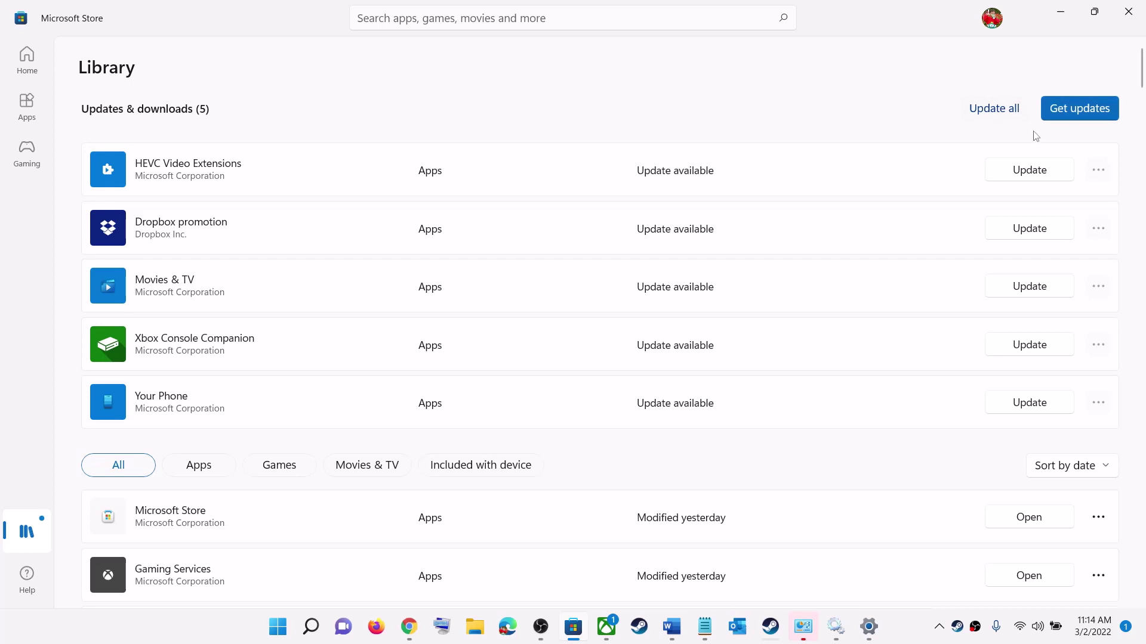
{"action": "left_click", "coordinate": [666, 632]}
Copy the Step 9 command 'netsh int tcp set global autotuninglevel=normal' from Word
{"action": "scroll", "coordinate": [412, 314], "scroll_direction": "down", "scroll_amount": 5}
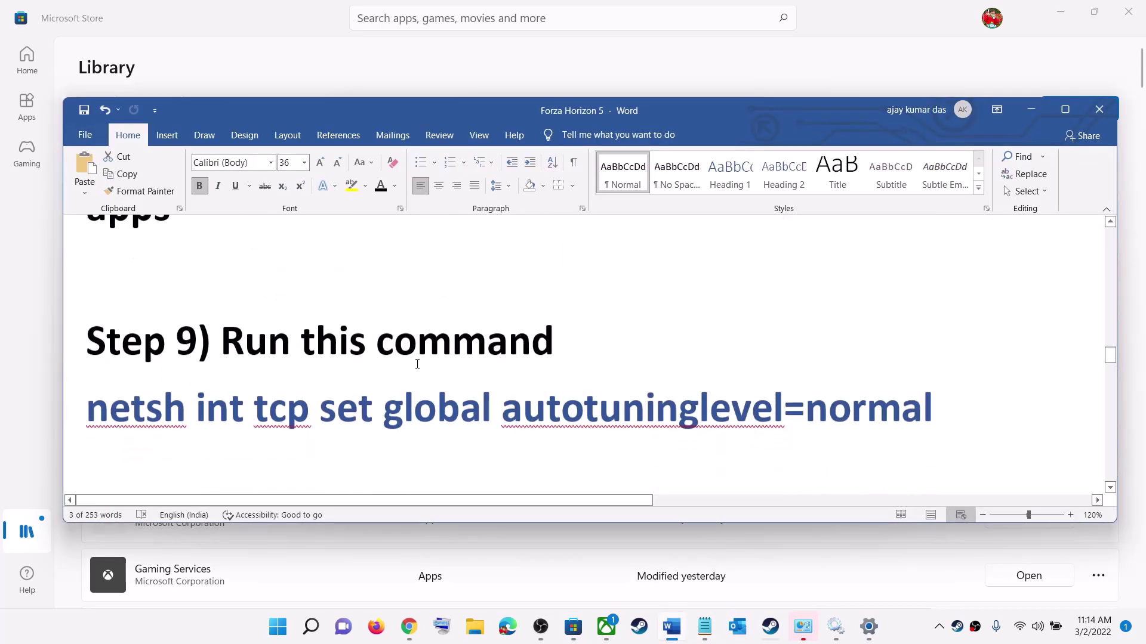
{"action": "scroll", "coordinate": [849, 417], "scroll_direction": "up", "scroll_amount": 1}
{"action": "left_click_drag", "start_coordinate": [947, 397], "coordinate": [385, 396]}
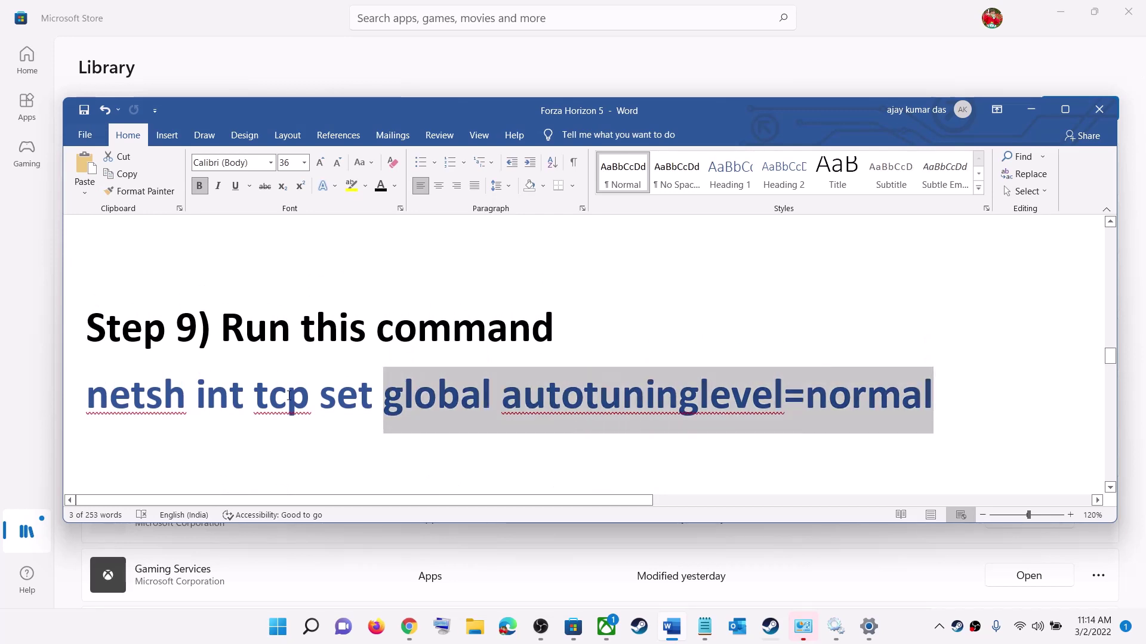
{"action": "left_click_drag", "start_coordinate": [290, 395], "coordinate": [88, 396]}
{"action": "right_click", "coordinate": [142, 411]}
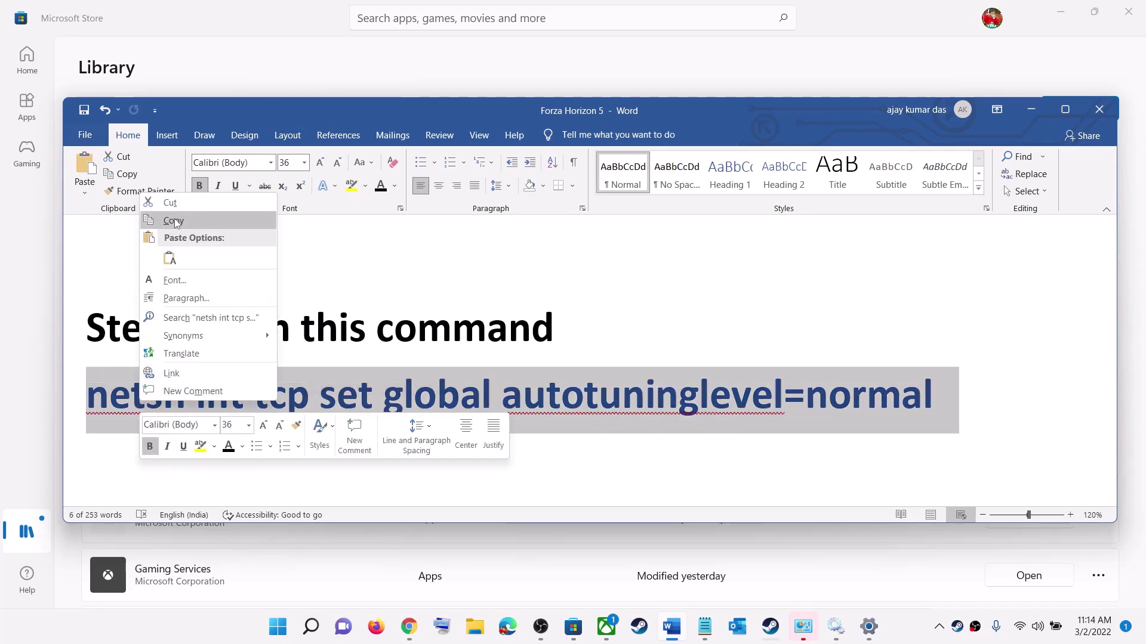
{"action": "left_click", "coordinate": [173, 221]}
Run the autotuninglevel command in an administrator Command Prompt, getting Ok., then close it
{"action": "left_click", "coordinate": [277, 628]}
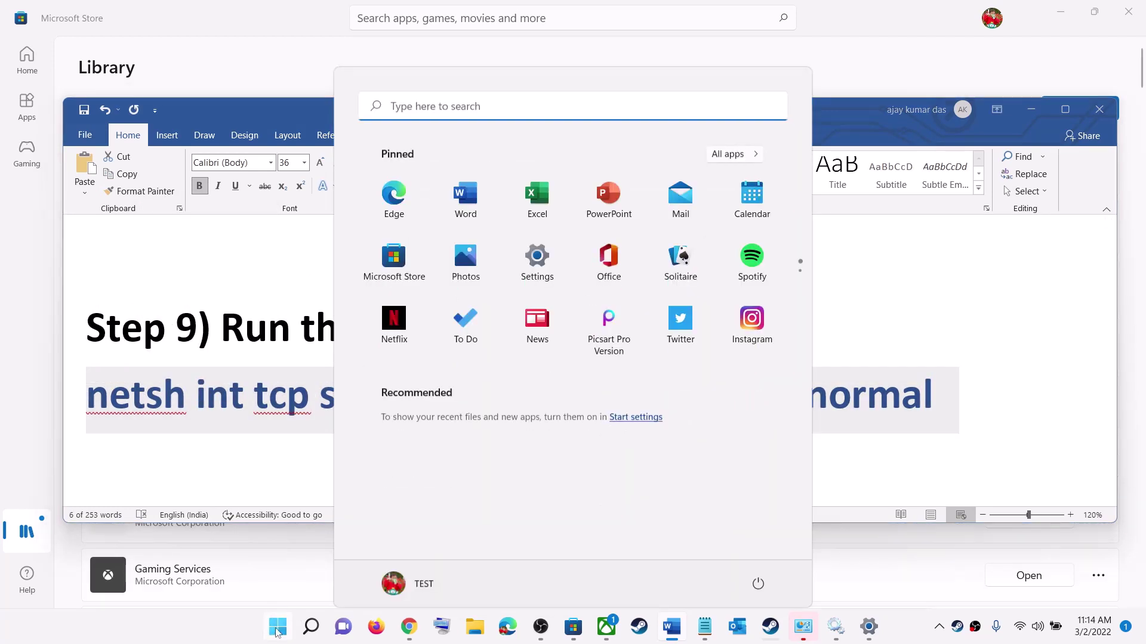
{"action": "type", "text": "cmd"}
{"action": "right_click", "coordinate": [439, 239]}
{"action": "left_click", "coordinate": [645, 247]}
{"action": "left_click", "coordinate": [638, 349]}
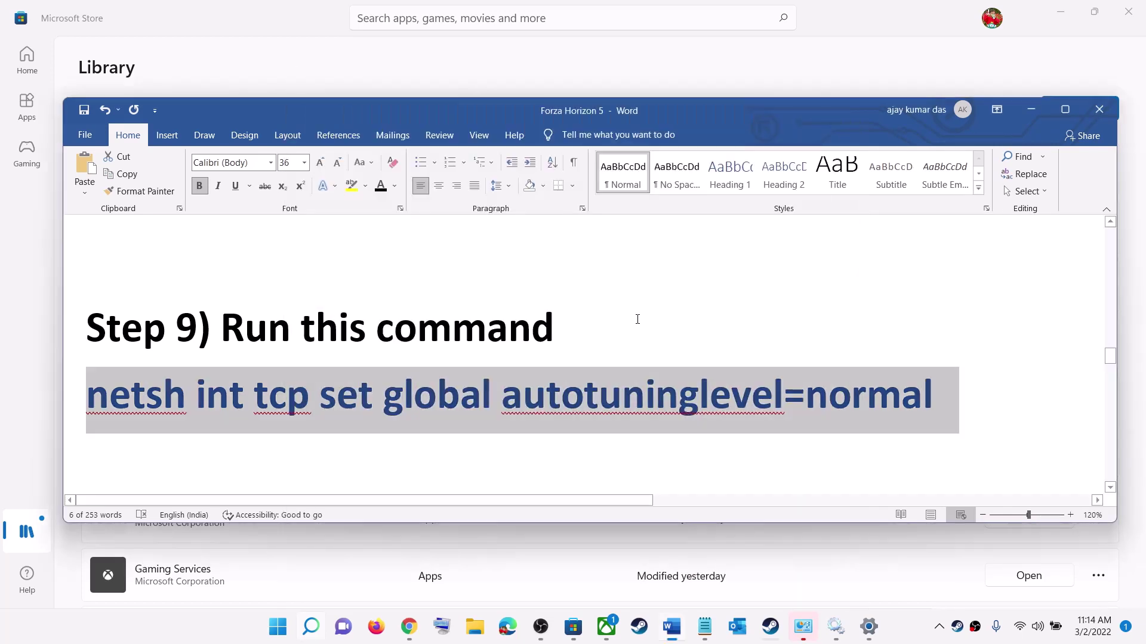
{"action": "left_click", "coordinate": [484, 428]}
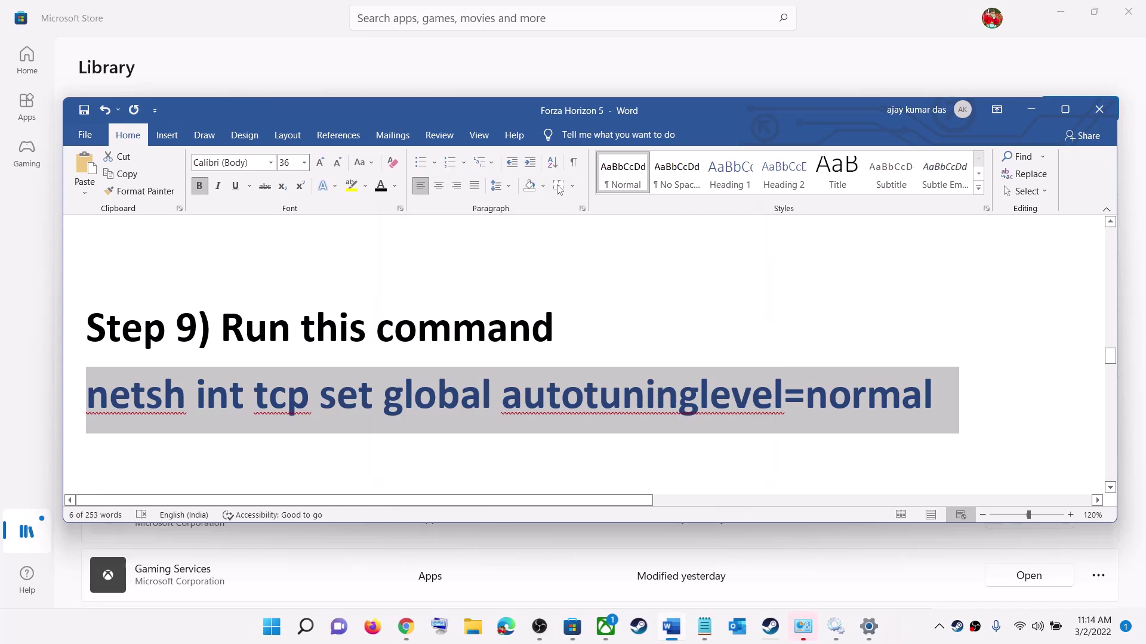
{"action": "key", "text": "ctrl+v"}
{"action": "key", "text": "Return"}
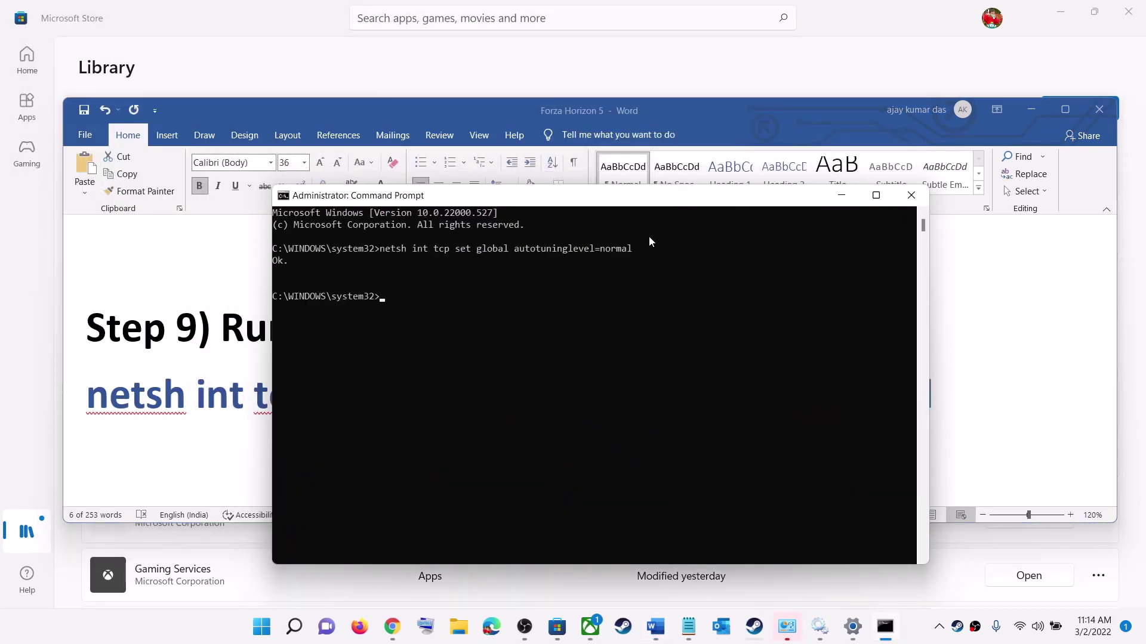
{"action": "left_click", "coordinate": [912, 195]}
{"action": "scroll", "coordinate": [463, 402], "scroll_direction": "down", "scroll_amount": 5}
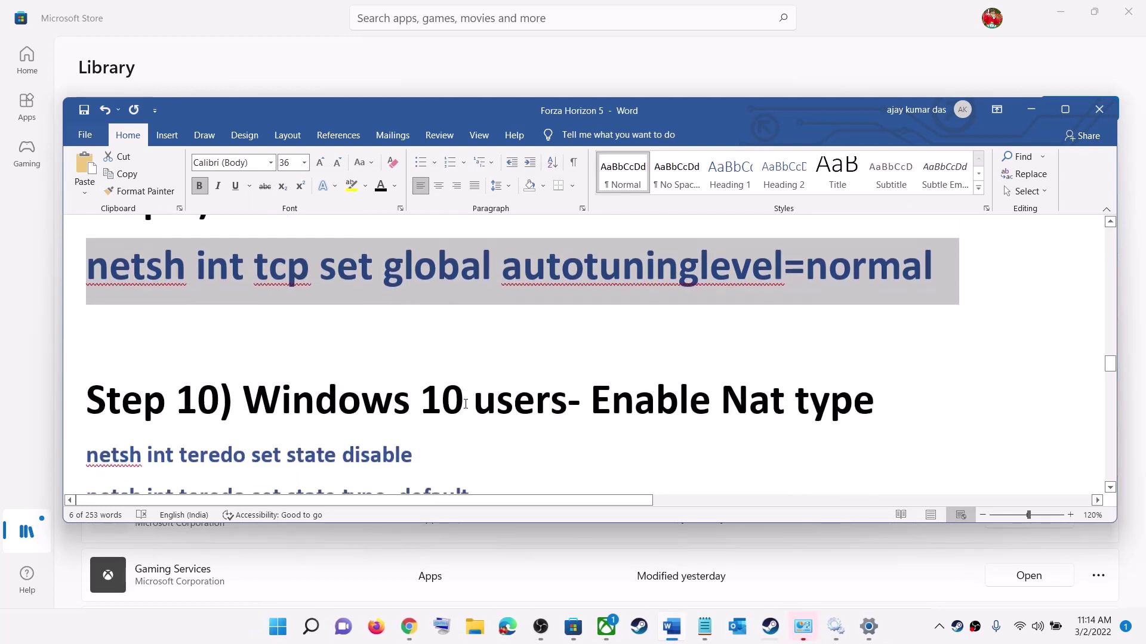
Open an administrator Command Prompt beside the Step 10 'Enable Nat type' instructions
{"action": "scroll", "coordinate": [467, 401], "scroll_direction": "down", "scroll_amount": 1}
{"action": "left_click_drag", "start_coordinate": [254, 263], "coordinate": [531, 270]}
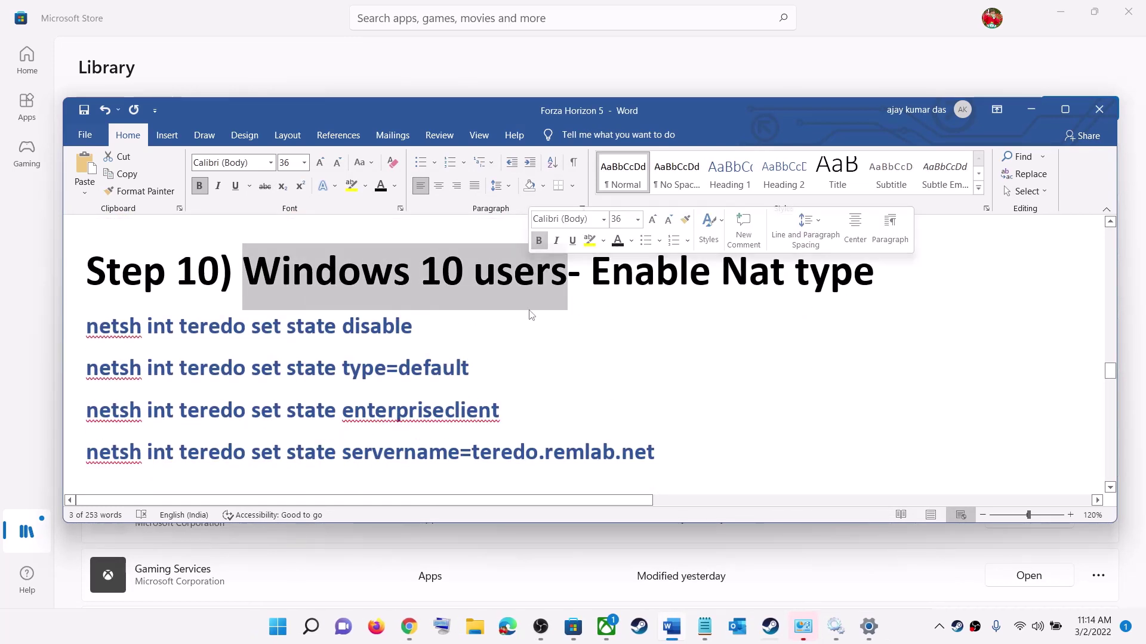
{"action": "left_click_drag", "start_coordinate": [592, 269], "coordinate": [874, 272]}
{"action": "scroll", "coordinate": [510, 366], "scroll_direction": "down", "scroll_amount": 1}
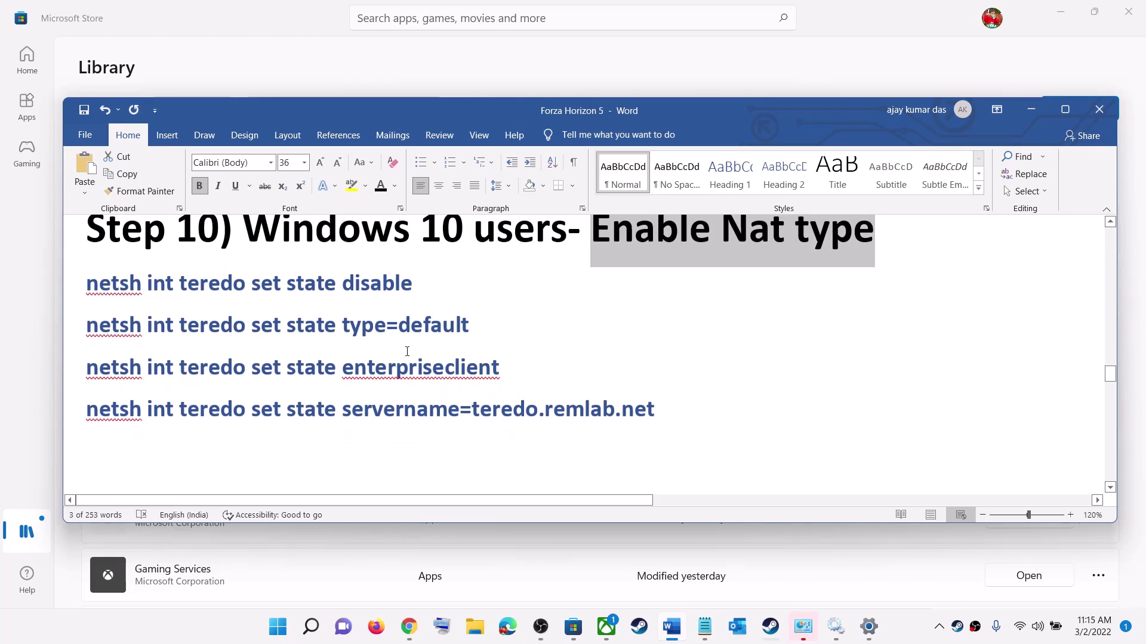
{"action": "left_click", "coordinate": [278, 627]}
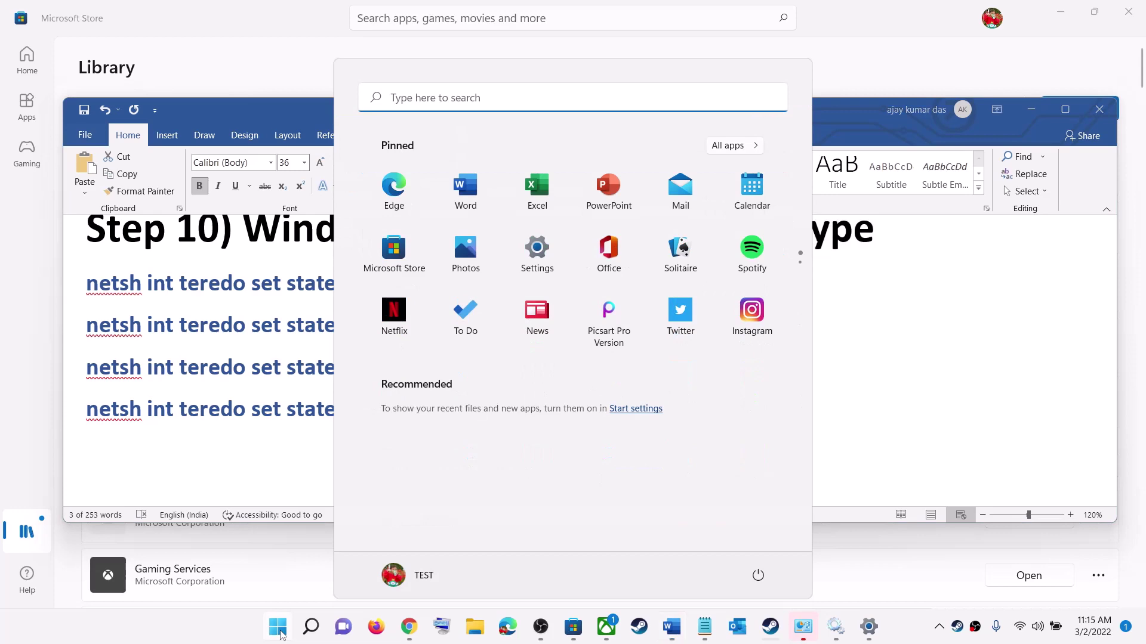
{"action": "type", "text": "cmd"}
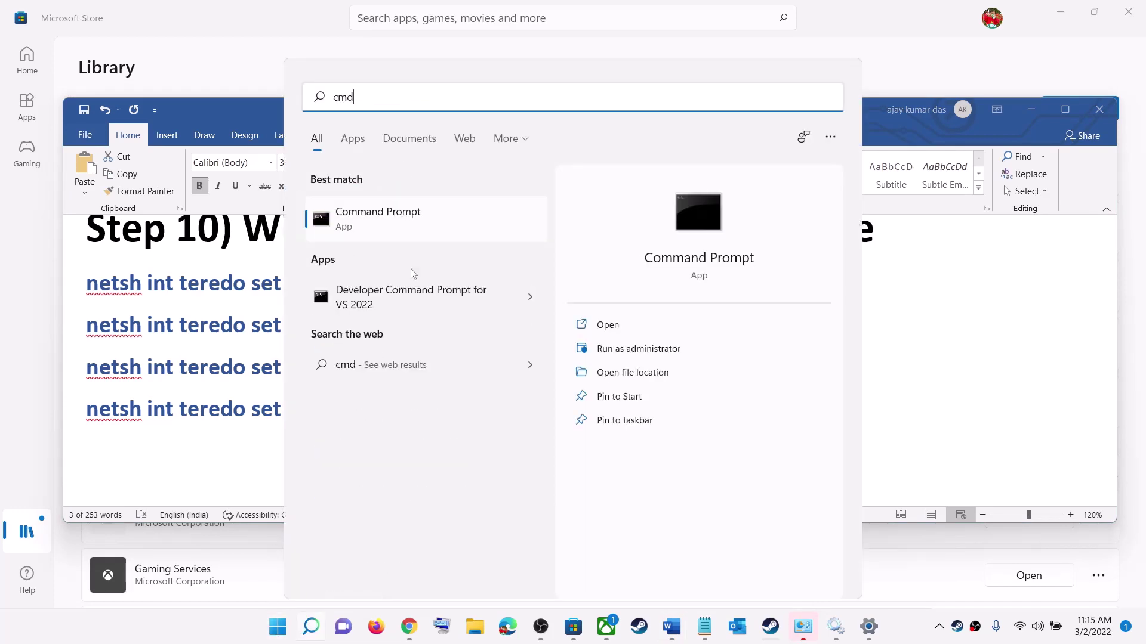
{"action": "right_click", "coordinate": [388, 221]}
{"action": "left_click", "coordinate": [463, 235]}
{"action": "left_click", "coordinate": [512, 428]}
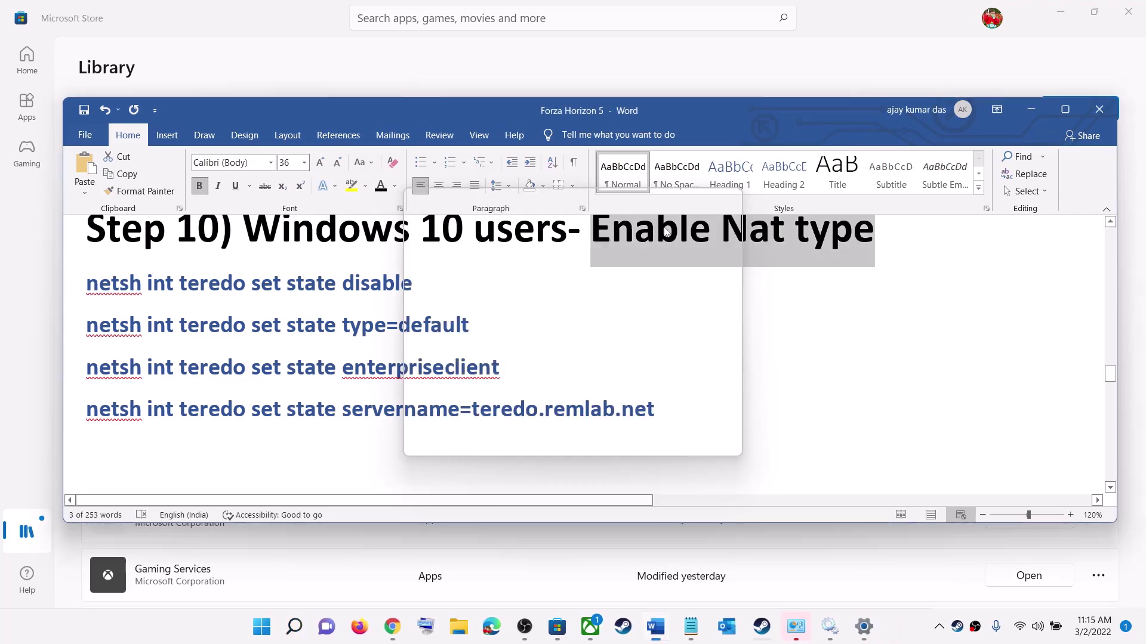
{"action": "left_click_drag", "start_coordinate": [399, 66], "coordinate": [574, 117]}
Run the teredo 'set state disable' and 'type=default' commands copied from Word
{"action": "left_click", "coordinate": [188, 314]}
{"action": "left_click_drag", "start_coordinate": [423, 282], "coordinate": [90, 285]}
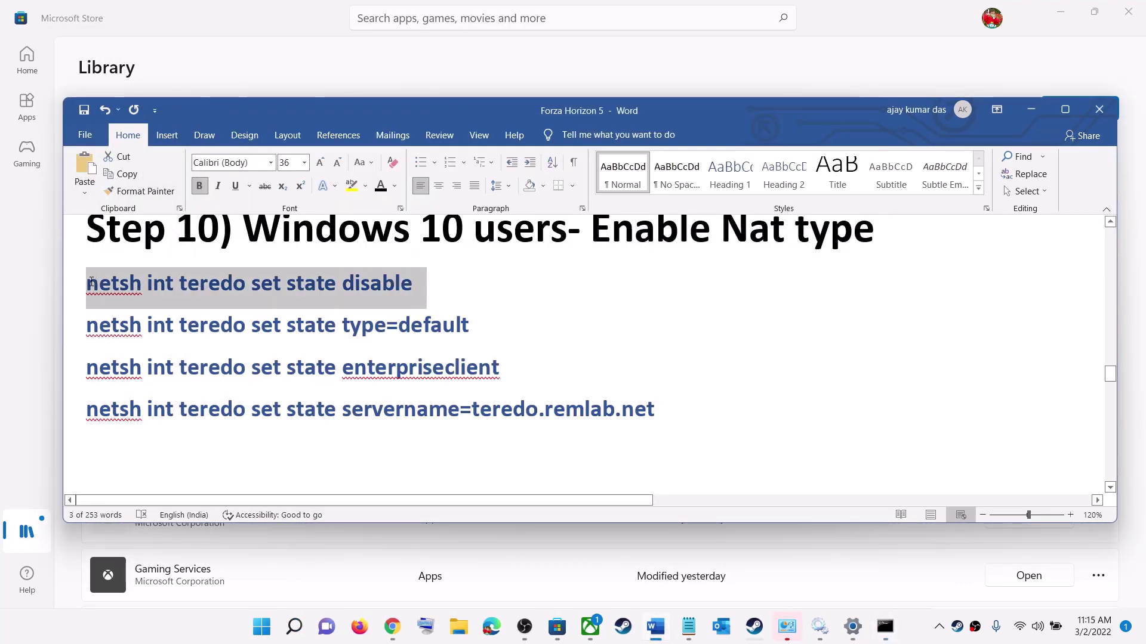
{"action": "key", "text": "ctrl+c"}
{"action": "key", "text": "alt+Tab"}
{"action": "key", "text": "ctrl+v"}
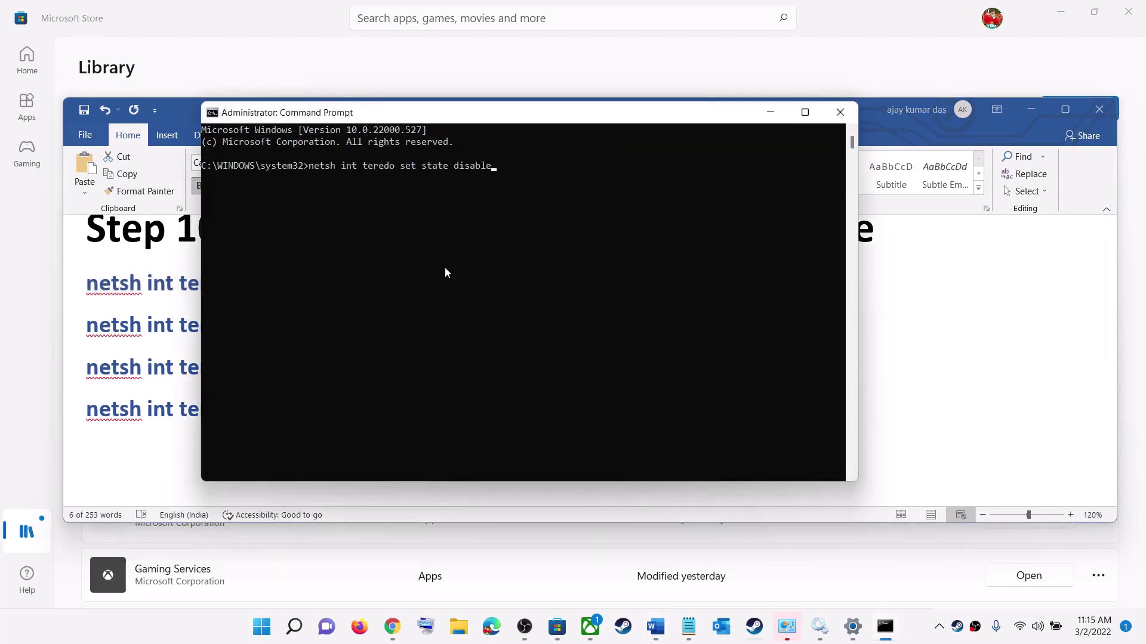
{"action": "key", "text": "Return"}
{"action": "key", "text": "alt+Tab"}
{"action": "left_click_drag", "start_coordinate": [471, 326], "coordinate": [101, 337]}
{"action": "key", "text": "ctrl+c"}
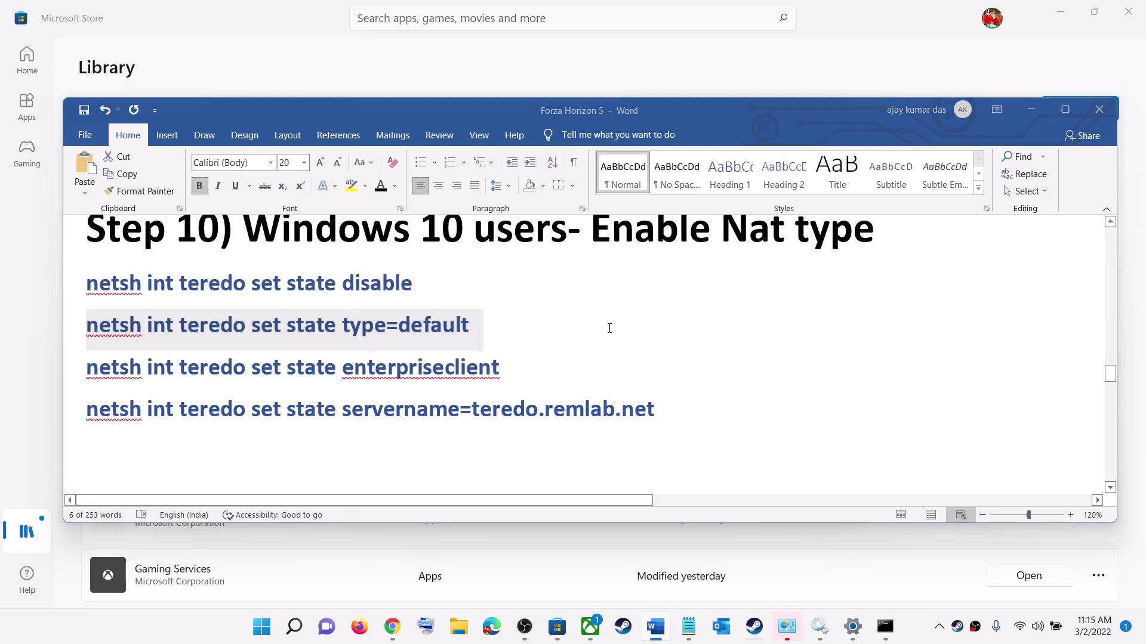
{"action": "key", "text": "alt+Tab"}
{"action": "key", "text": "ctrl+v"}
{"action": "key", "text": "Return"}
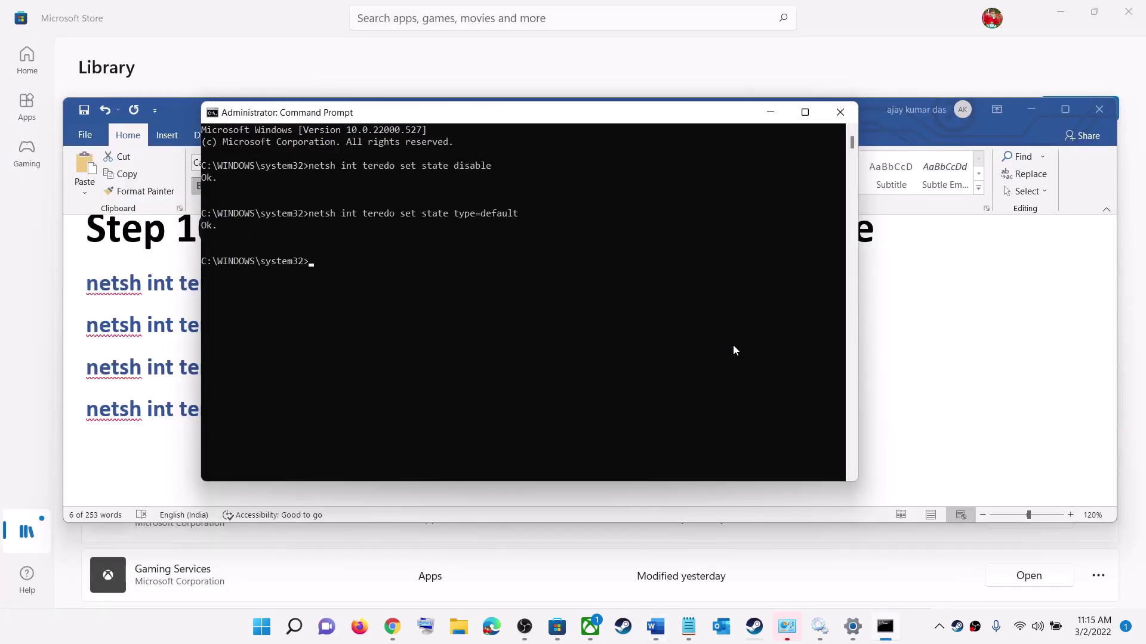
Run the enterpriseclient and servername=teredo.remlab.net teredo commands, then close the console
{"action": "key", "text": "alt+Tab"}
{"action": "left_click_drag", "start_coordinate": [501, 368], "coordinate": [71, 369]}
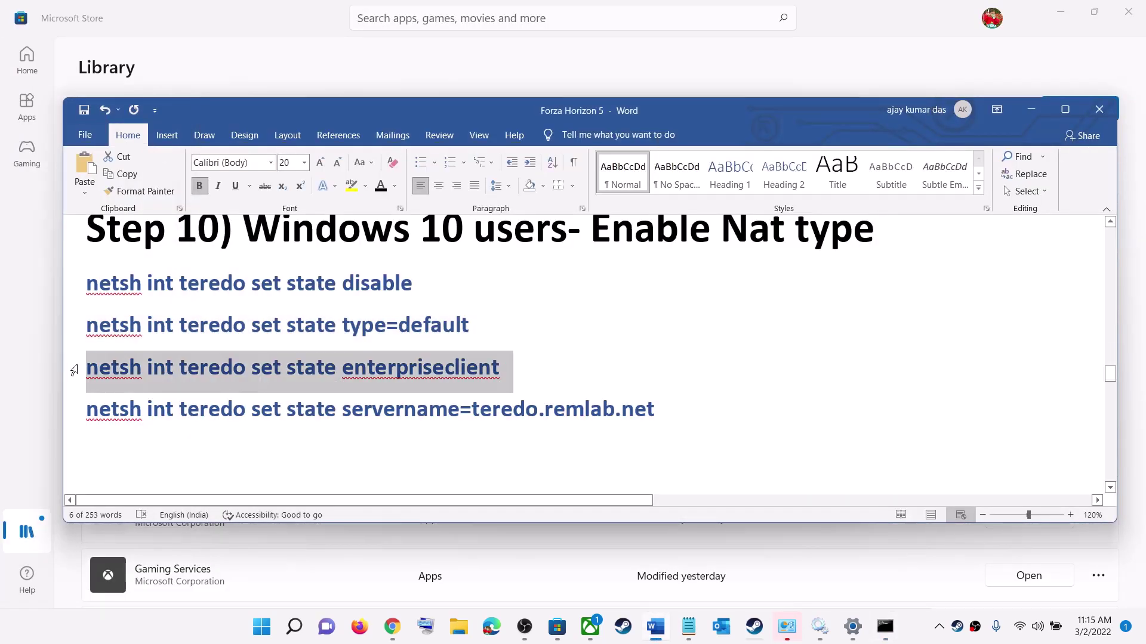
{"action": "key", "text": "ctrl+c"}
{"action": "key", "text": "alt+Tab"}
{"action": "key", "text": "ctrl+v"}
{"action": "key", "text": "Return"}
{"action": "key", "text": "alt+Tab"}
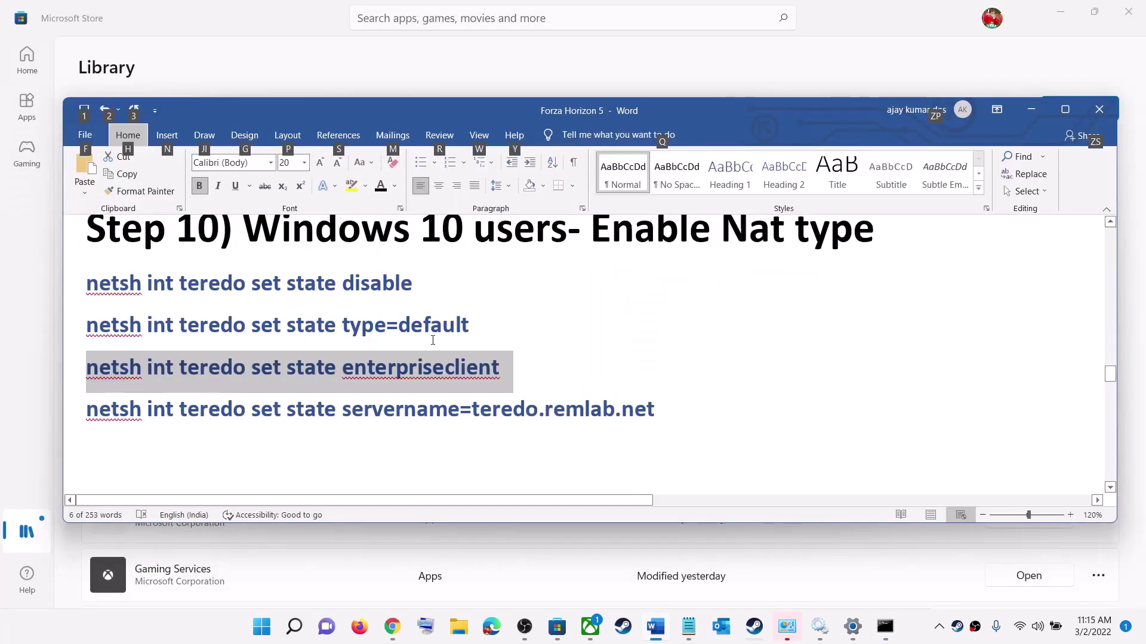
{"action": "triple_click", "coordinate": [253, 406]}
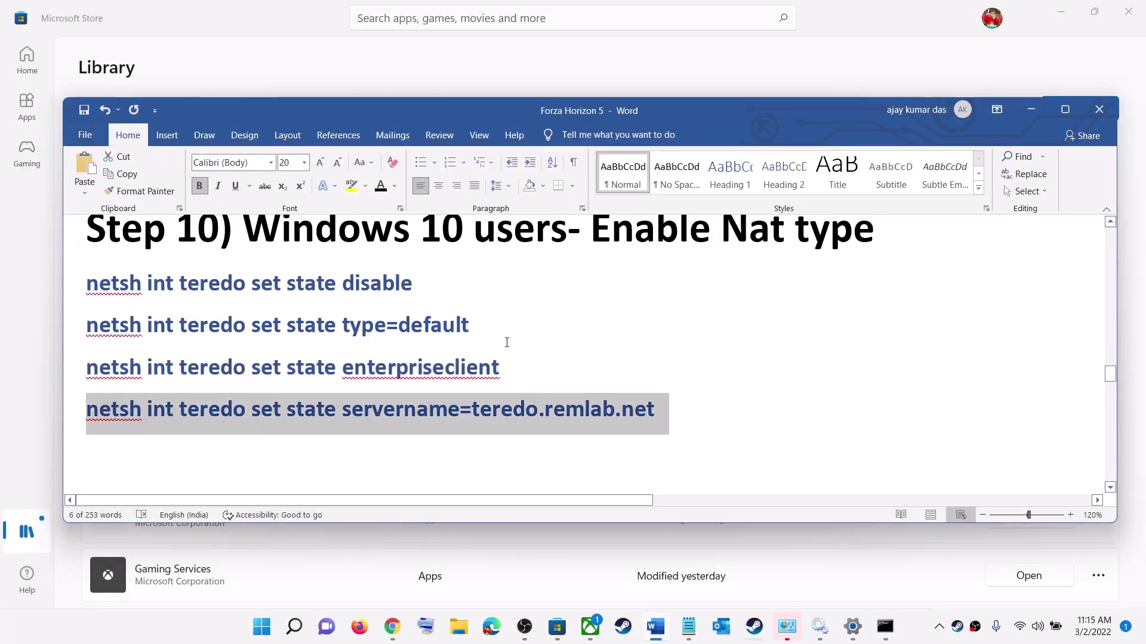
{"action": "key", "text": "ctrl+c"}
{"action": "key", "text": "alt+Tab"}
{"action": "key", "text": "ctrl+v"}
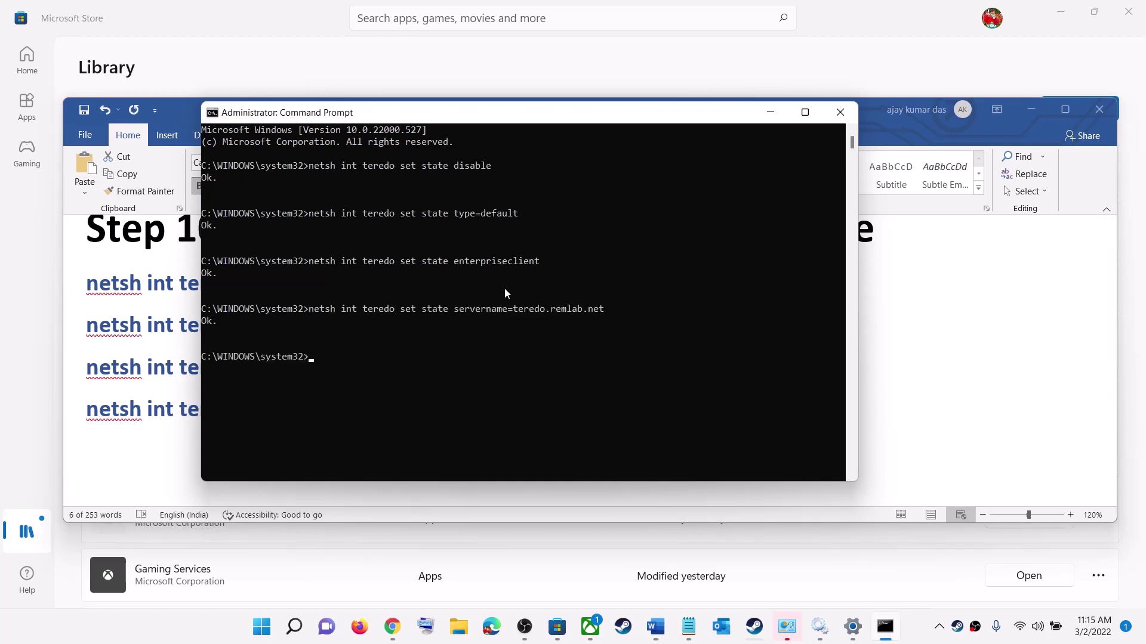
{"action": "left_click", "coordinate": [840, 112]}
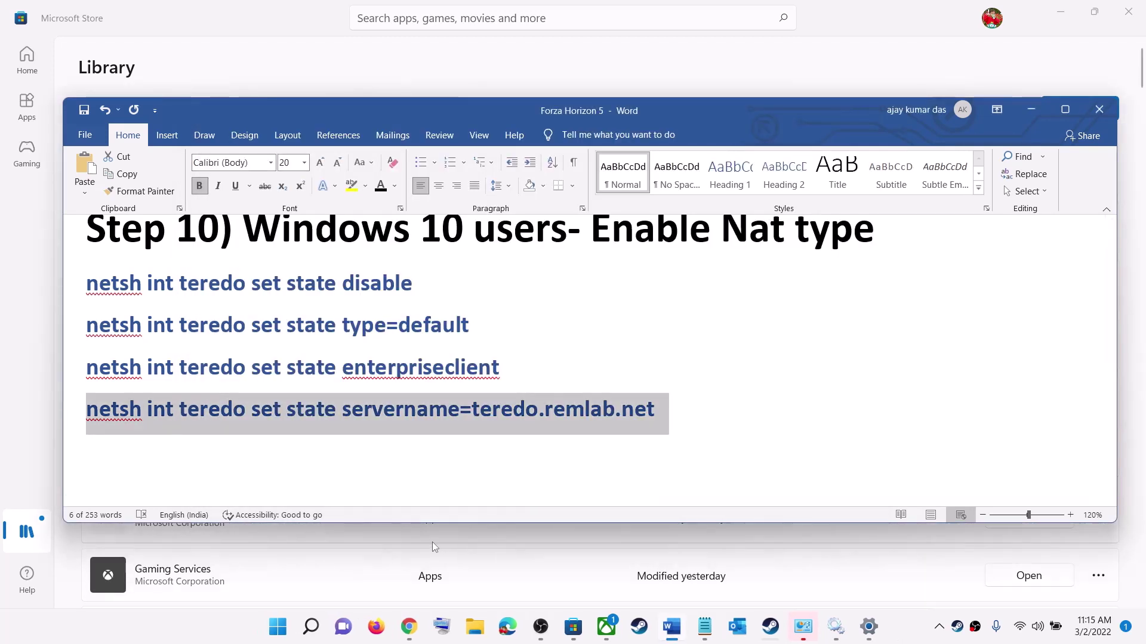
Highlight 'game exe', 'to antivirus program' and 'Windows security' in Step 11
{"action": "scroll", "coordinate": [459, 346], "scroll_direction": "up", "scroll_amount": 1}
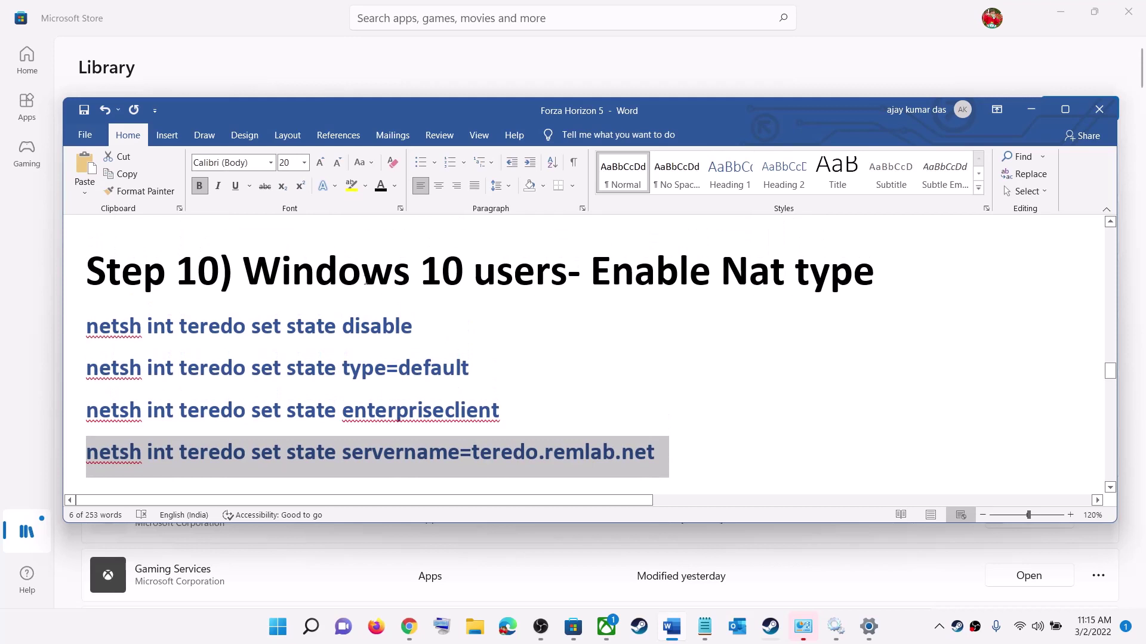
{"action": "left_click_drag", "start_coordinate": [254, 269], "coordinate": [541, 262]}
{"action": "scroll", "coordinate": [274, 409], "scroll_direction": "down", "scroll_amount": 5}
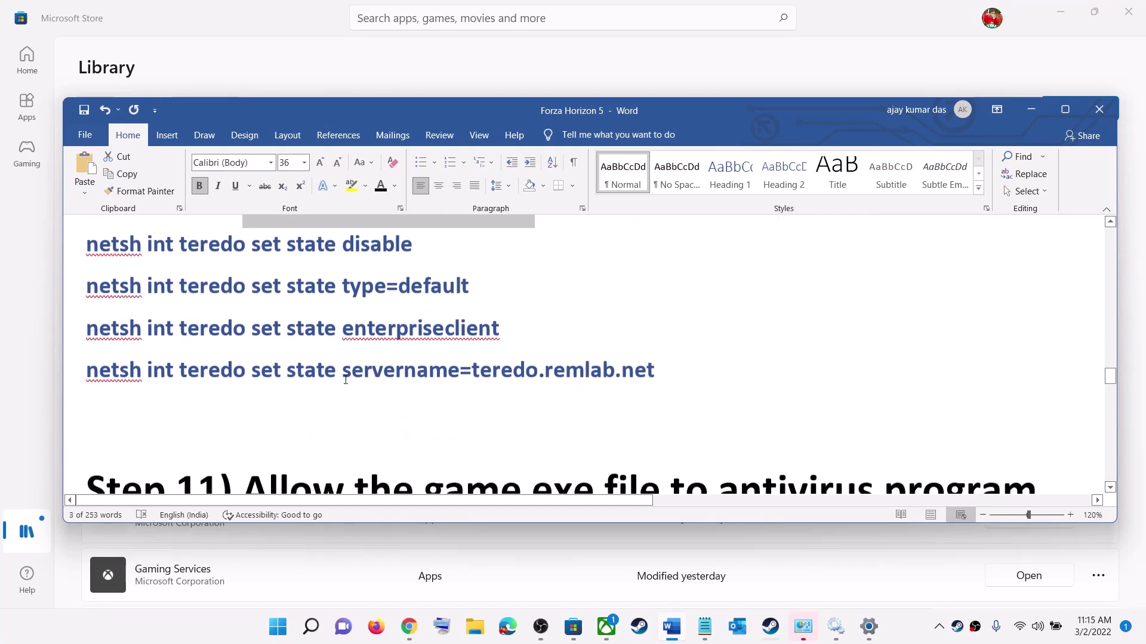
{"action": "left_click_drag", "start_coordinate": [244, 358], "coordinate": [957, 354]}
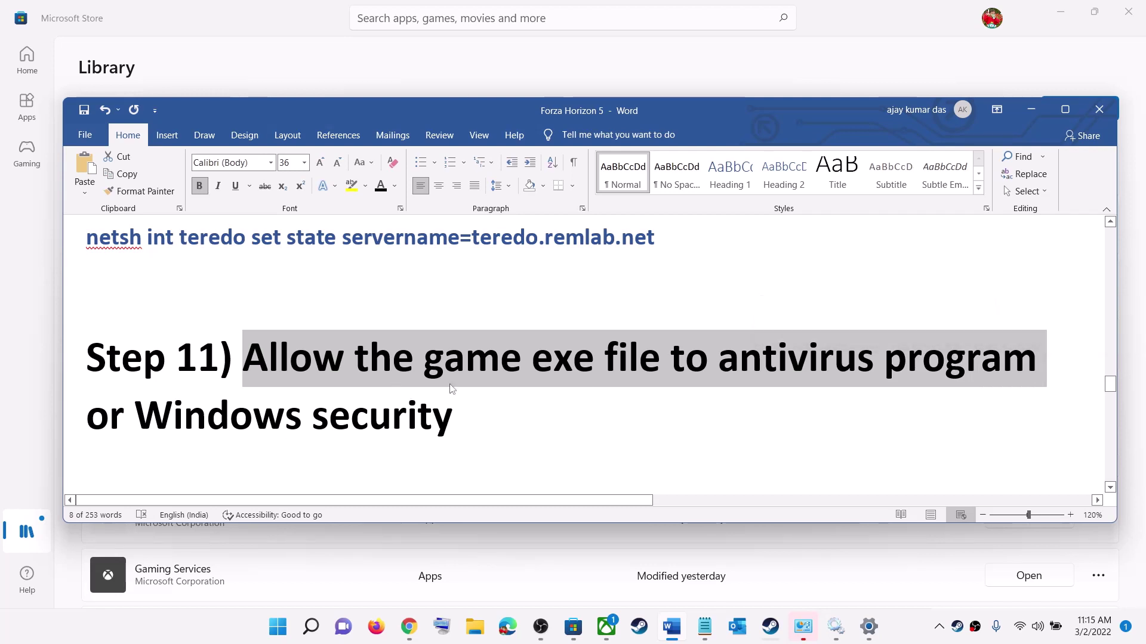
{"action": "left_click", "coordinate": [502, 361]}
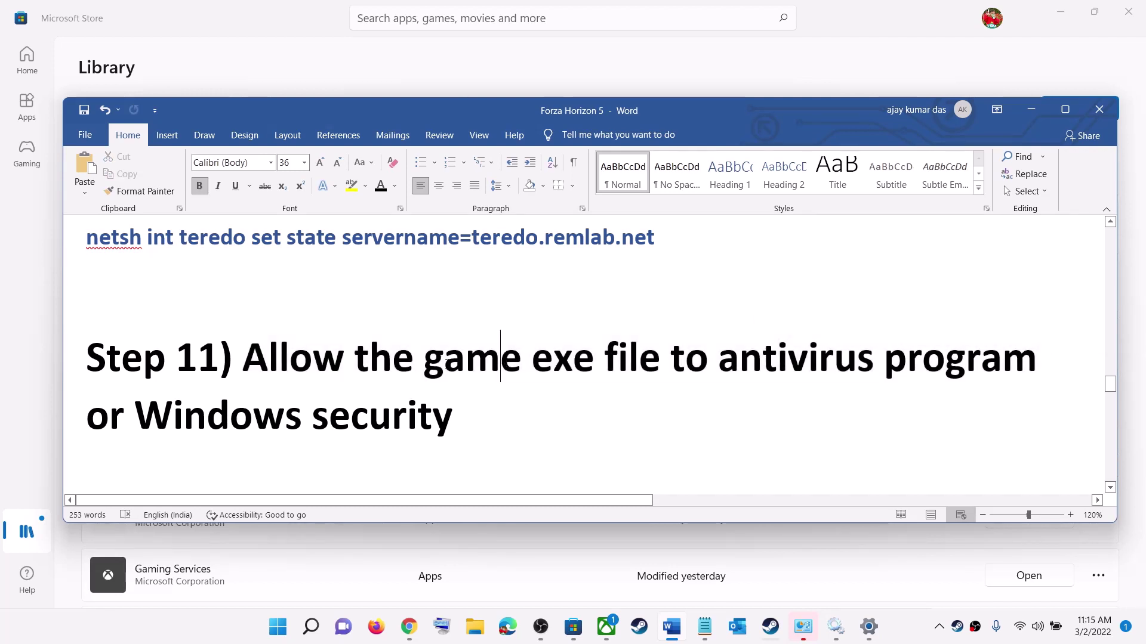
{"action": "left_click_drag", "start_coordinate": [425, 359], "coordinate": [600, 359]}
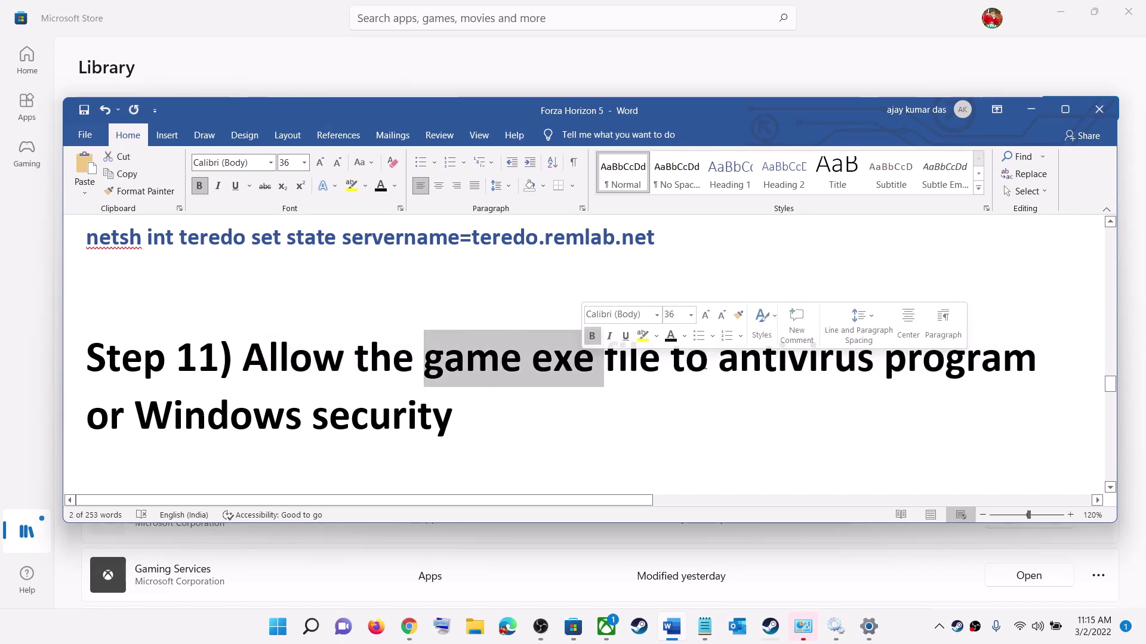
{"action": "left_click_drag", "start_coordinate": [673, 358], "coordinate": [929, 365]}
{"action": "left_click_drag", "start_coordinate": [136, 416], "coordinate": [462, 416]}
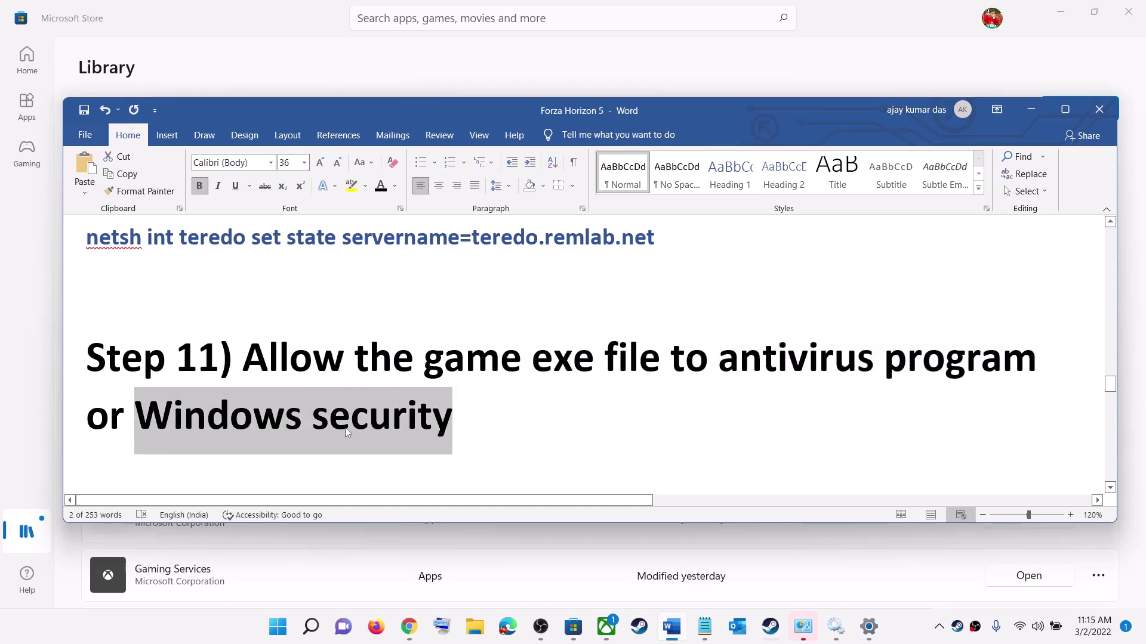
Select the full Step 11 instruction, then launch Windows Settings
{"action": "left_click_drag", "start_coordinate": [244, 358], "coordinate": [450, 404]}
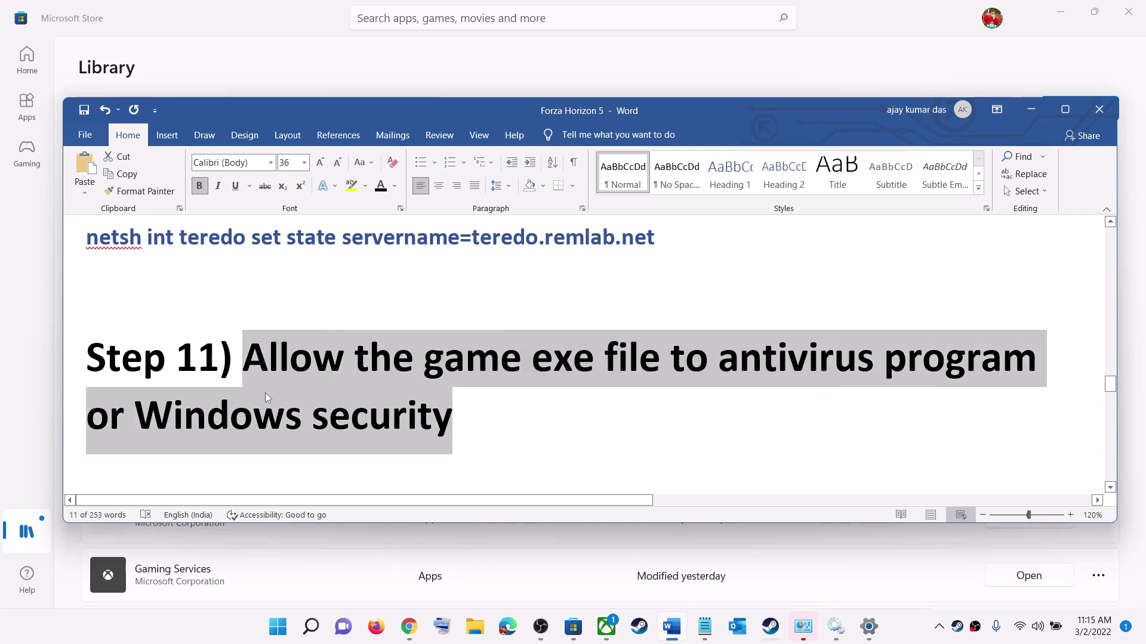
{"action": "left_click_drag", "start_coordinate": [261, 350], "coordinate": [440, 416]}
{"action": "left_click_drag", "start_coordinate": [243, 358], "coordinate": [454, 409]}
{"action": "left_click", "coordinate": [328, 412]}
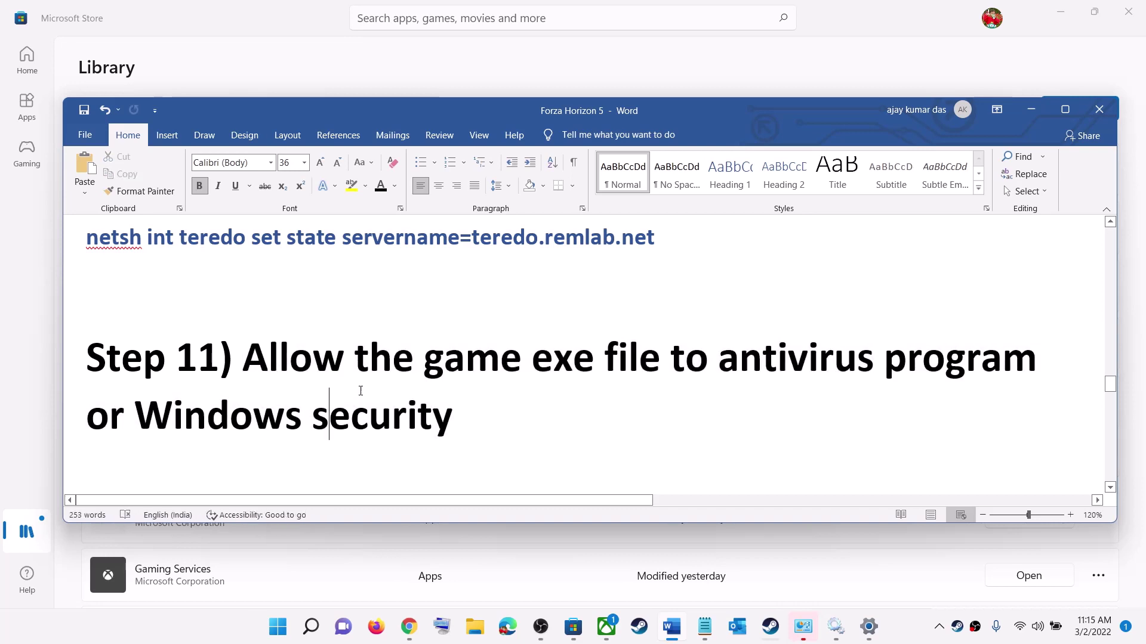
{"action": "left_click_drag", "start_coordinate": [243, 358], "coordinate": [448, 405]}
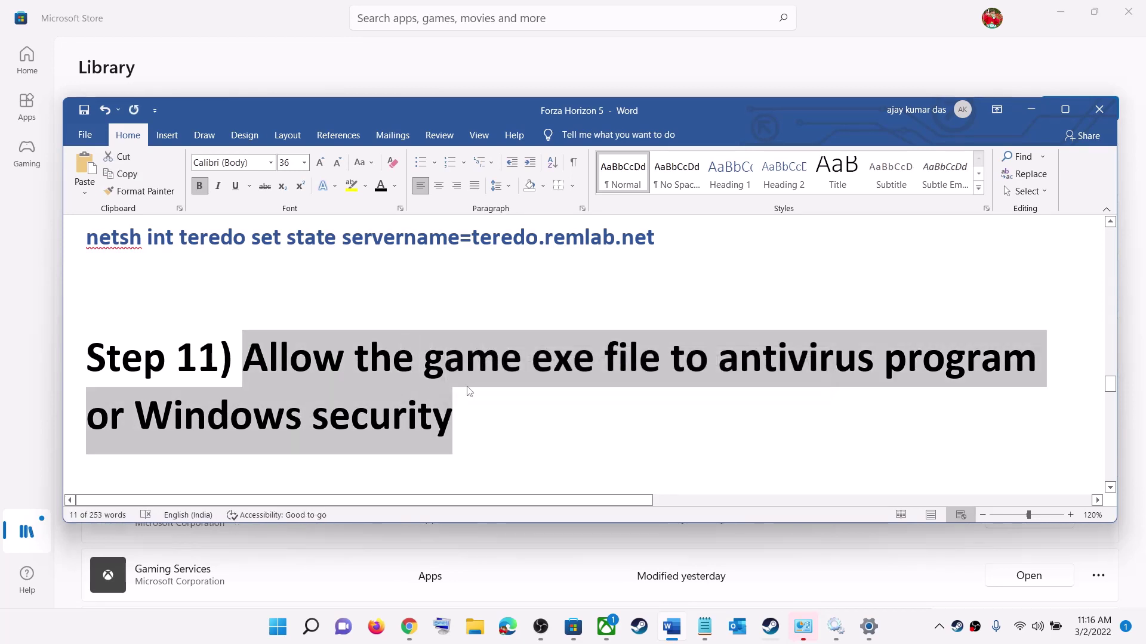
{"action": "left_click", "coordinate": [255, 358]}
{"action": "left_click_drag", "start_coordinate": [255, 358], "coordinate": [378, 389]}
{"action": "left_click", "coordinate": [277, 627]}
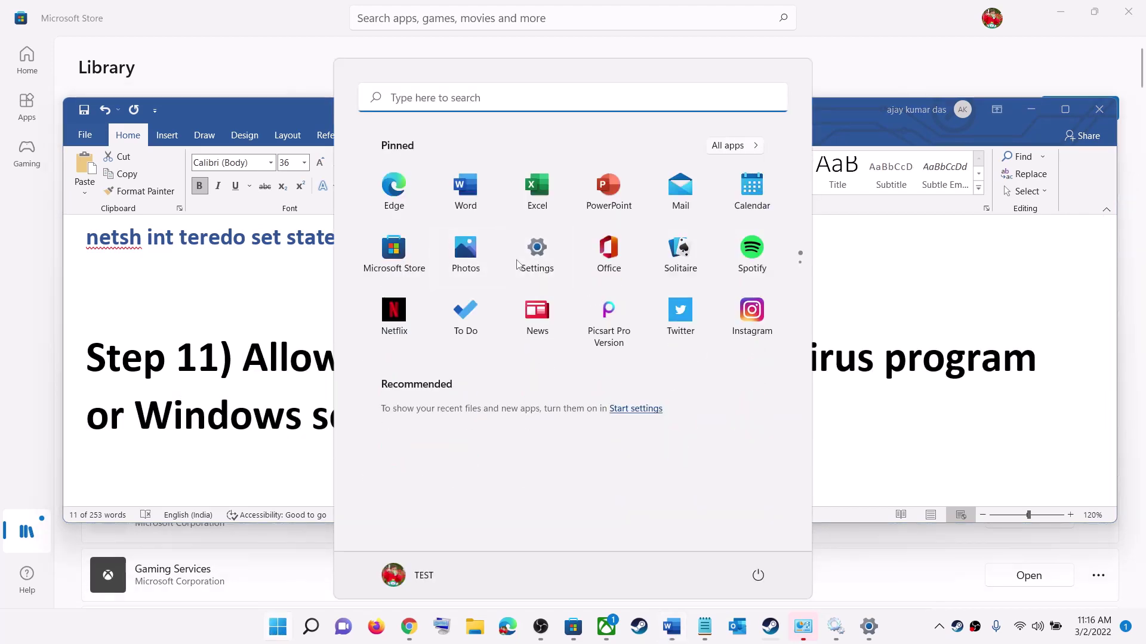
{"action": "left_click", "coordinate": [534, 253]}
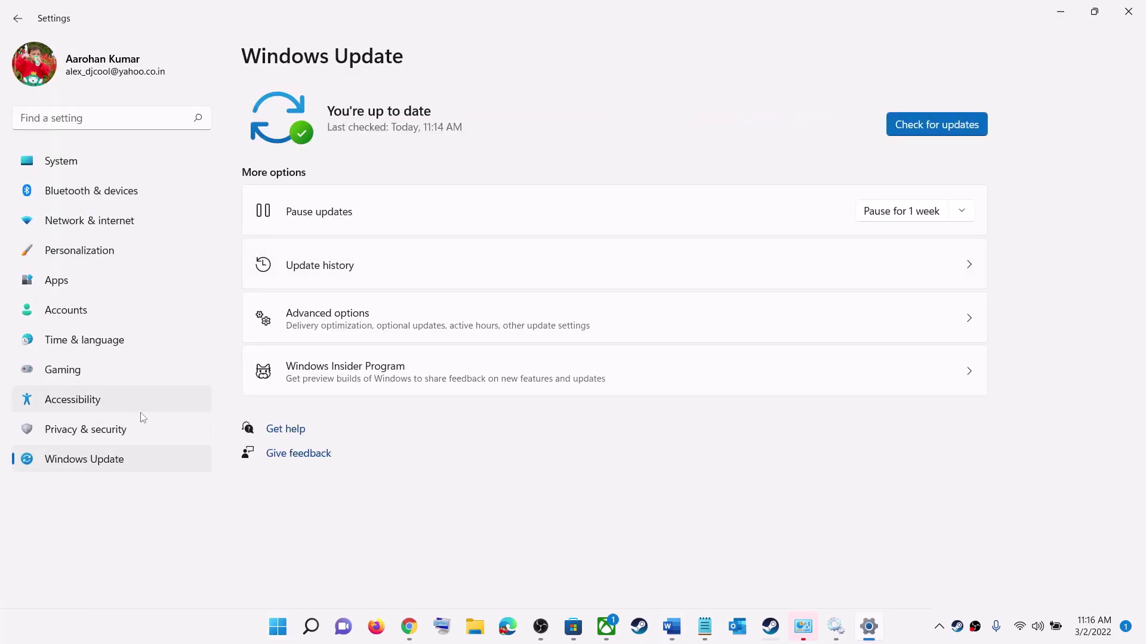
Go from Privacy & security to Windows Security's Ransomware protection and its allowed apps
{"action": "left_click", "coordinate": [119, 437]}
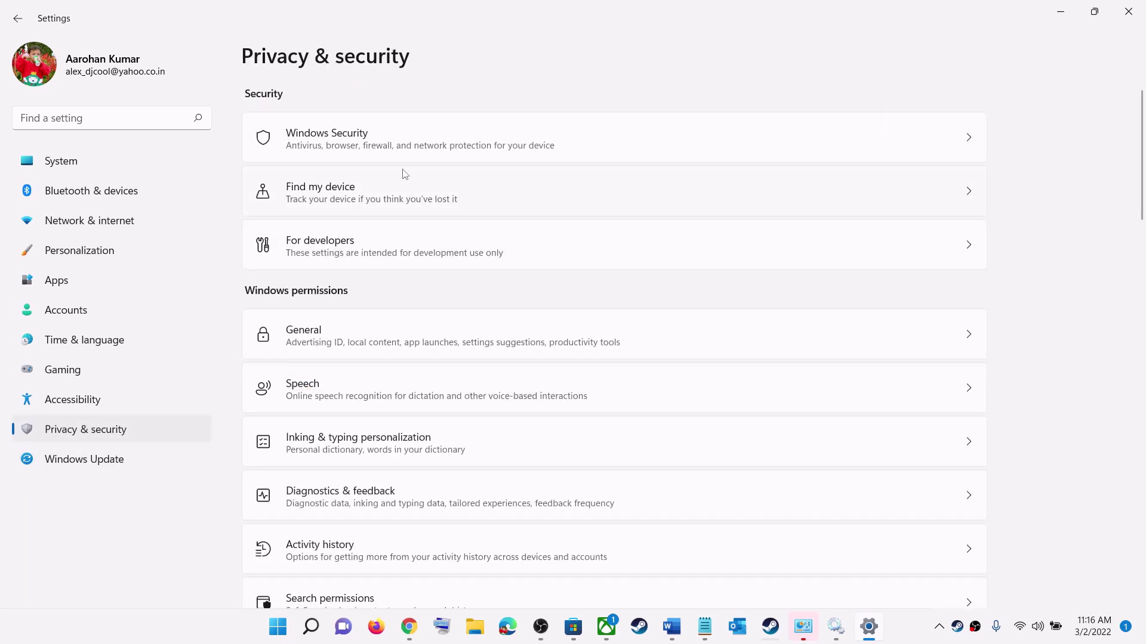
{"action": "left_click", "coordinate": [358, 158]}
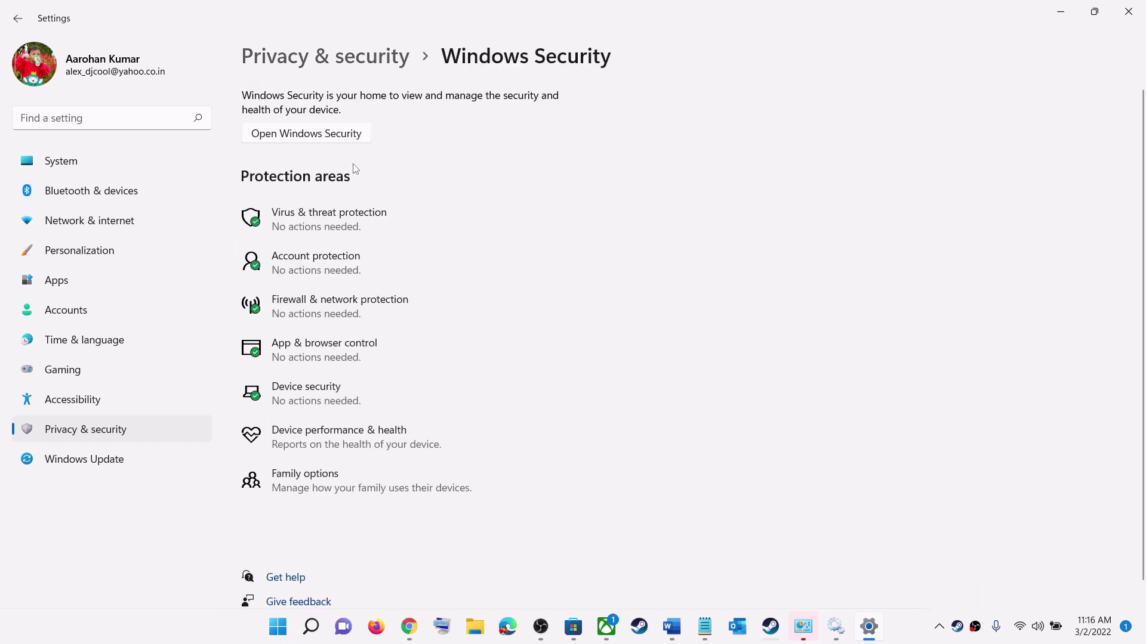
{"action": "left_click", "coordinate": [351, 213]}
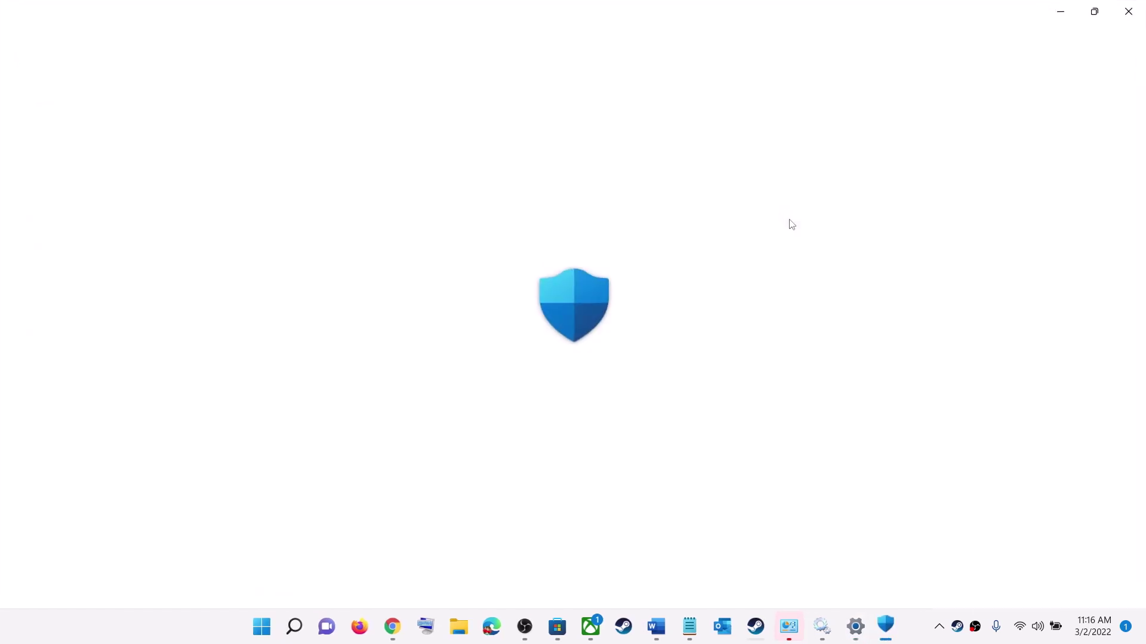
{"action": "scroll", "coordinate": [406, 388], "scroll_direction": "down", "scroll_amount": 2}
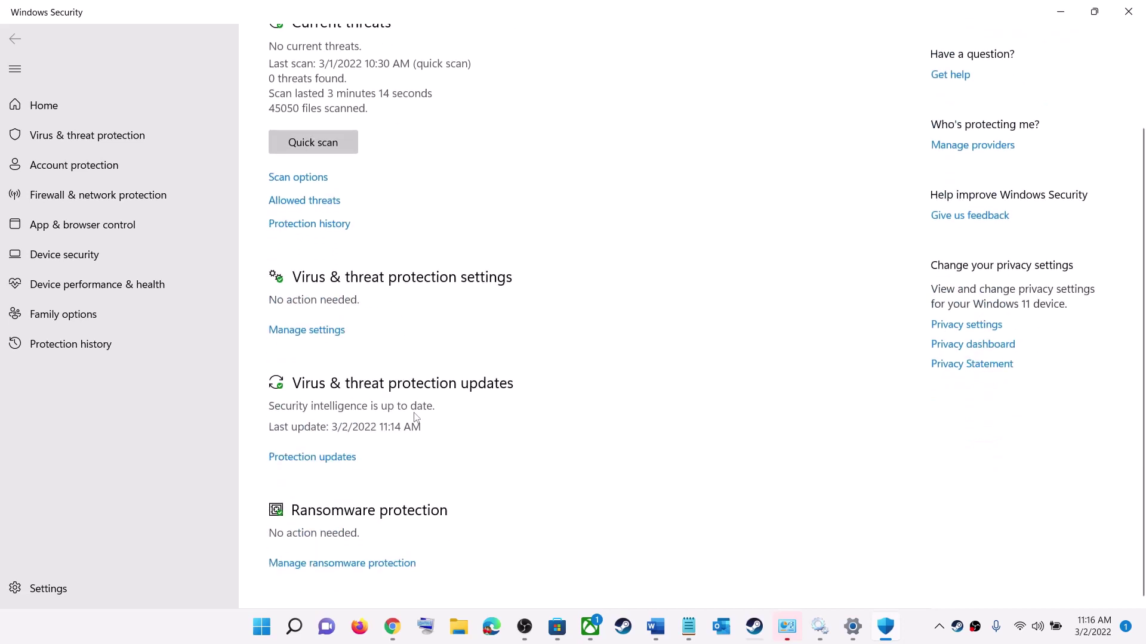
{"action": "left_click", "coordinate": [357, 564]}
{"action": "left_click", "coordinate": [348, 307]}
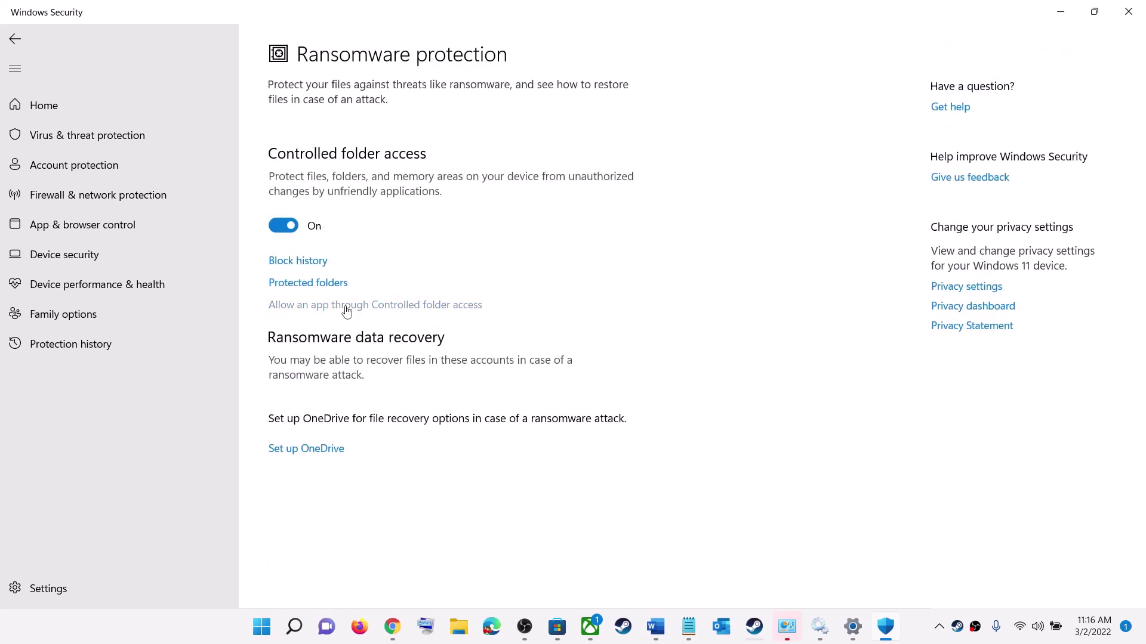
Approve UAC, choose Add an allowed app > Browse all apps, and open the C: drive
{"action": "left_click", "coordinate": [514, 439]}
{"action": "scroll", "coordinate": [368, 215], "scroll_direction": "down", "scroll_amount": 2}
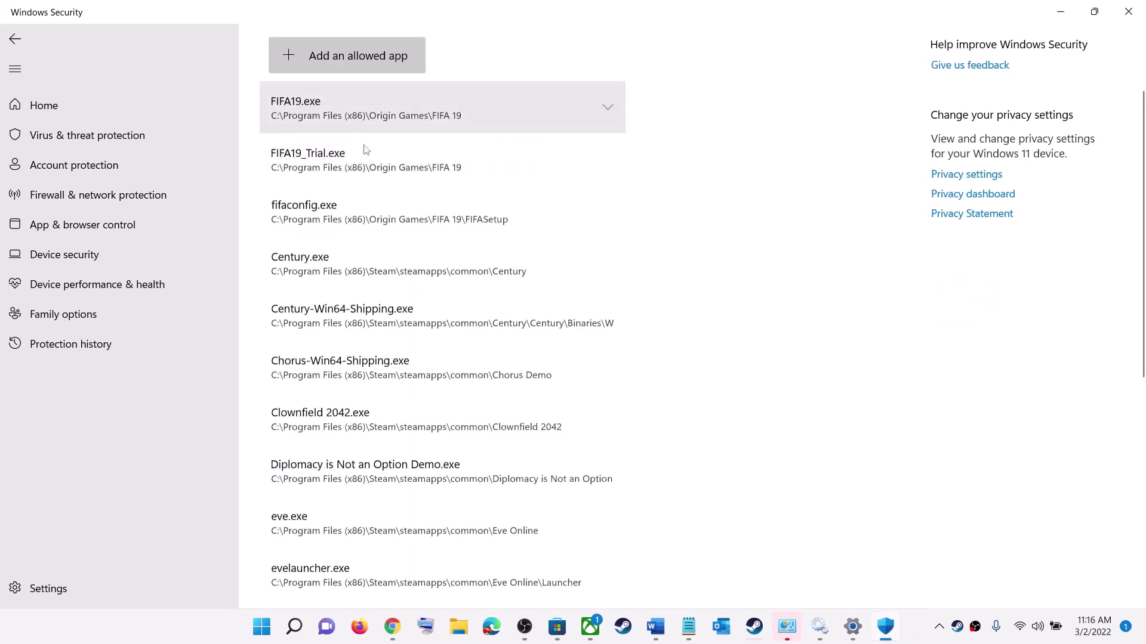
{"action": "scroll", "coordinate": [366, 149], "scroll_direction": "up", "scroll_amount": 2}
{"action": "left_click", "coordinate": [366, 173]}
{"action": "left_click", "coordinate": [339, 232]}
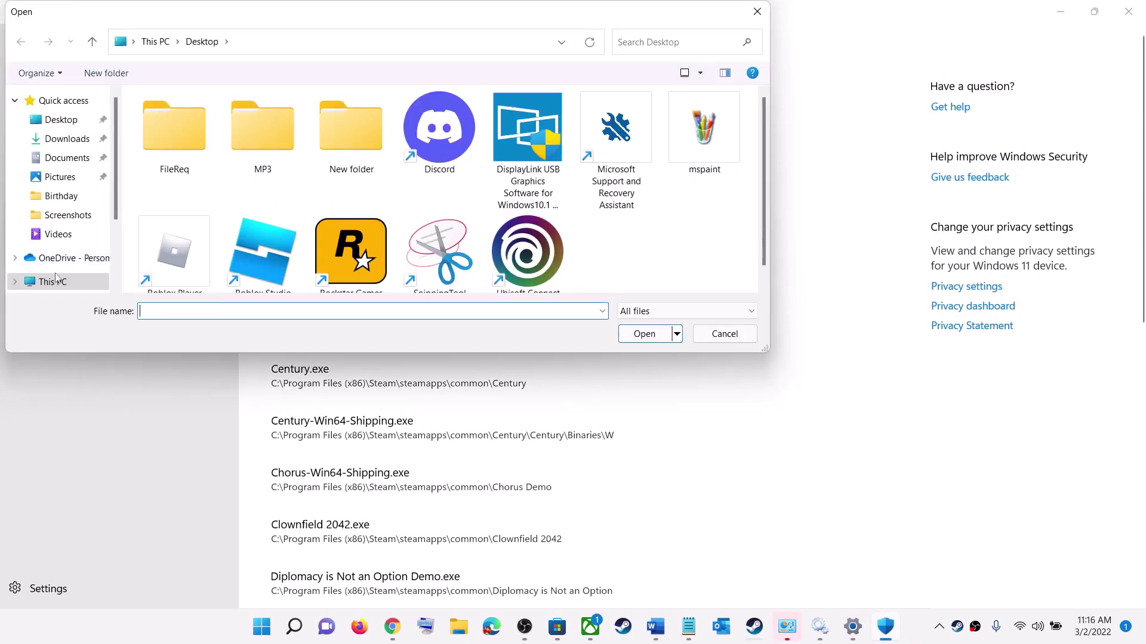
{"action": "key", "text": "alt+Up"}
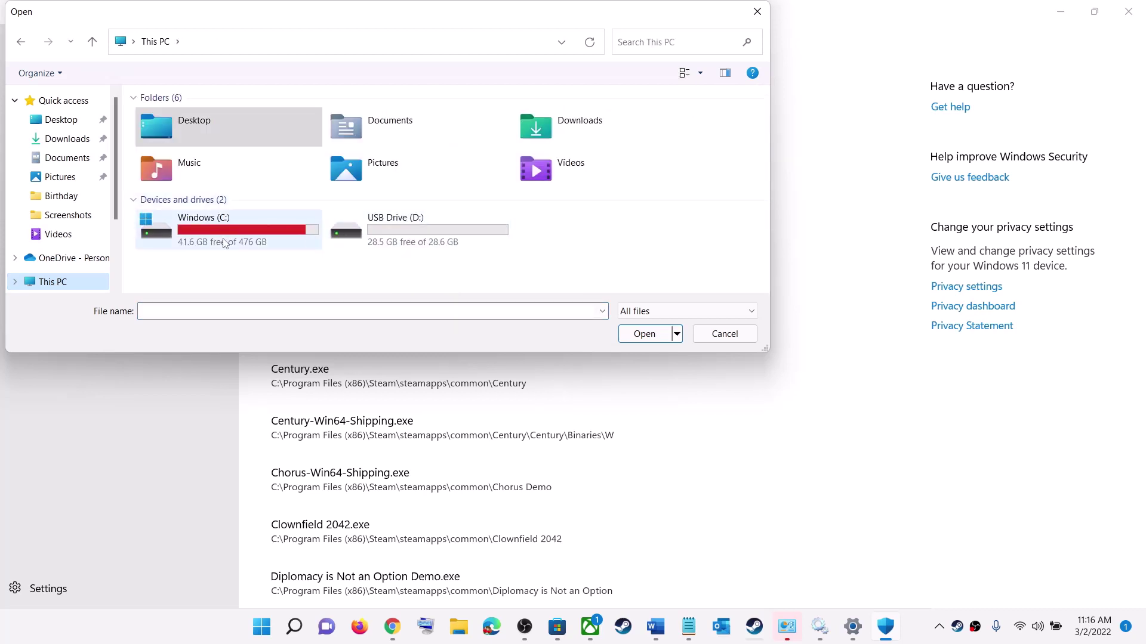
{"action": "left_click", "coordinate": [216, 238]}
{"action": "double_click", "coordinate": [216, 238]}
Browse to Program Files (x86)\Steam\steamapps\common, then close the picker and Windows Security unchanged
{"action": "scroll", "coordinate": [250, 214], "scroll_direction": "down", "scroll_amount": 6}
{"action": "scroll", "coordinate": [247, 210], "scroll_direction": "up", "scroll_amount": 6}
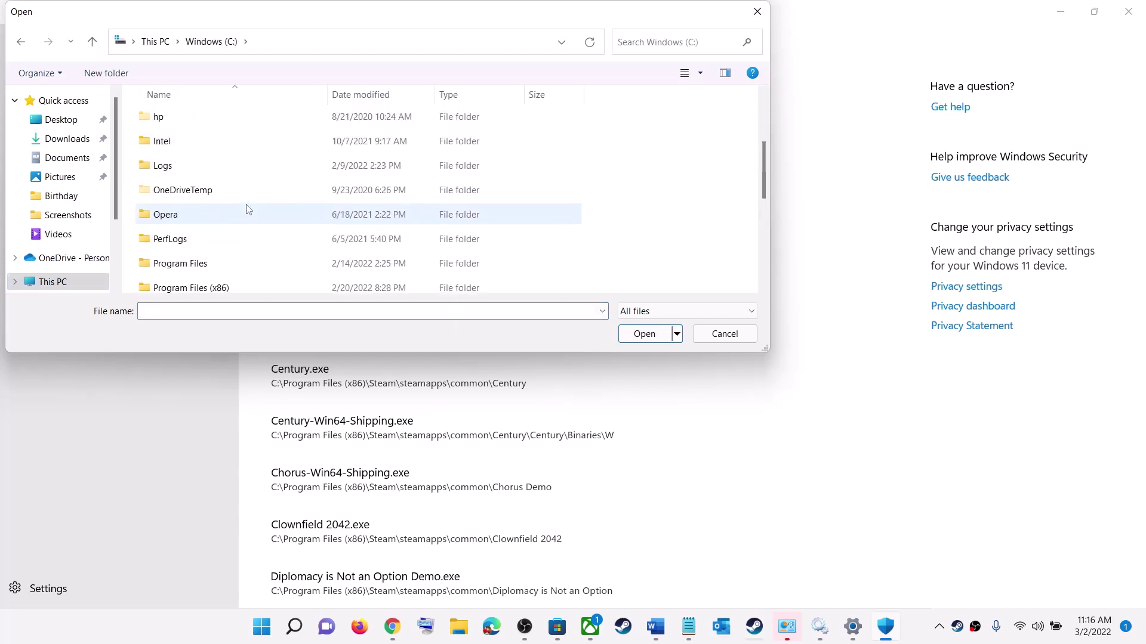
{"action": "scroll", "coordinate": [256, 206], "scroll_direction": "down", "scroll_amount": 3}
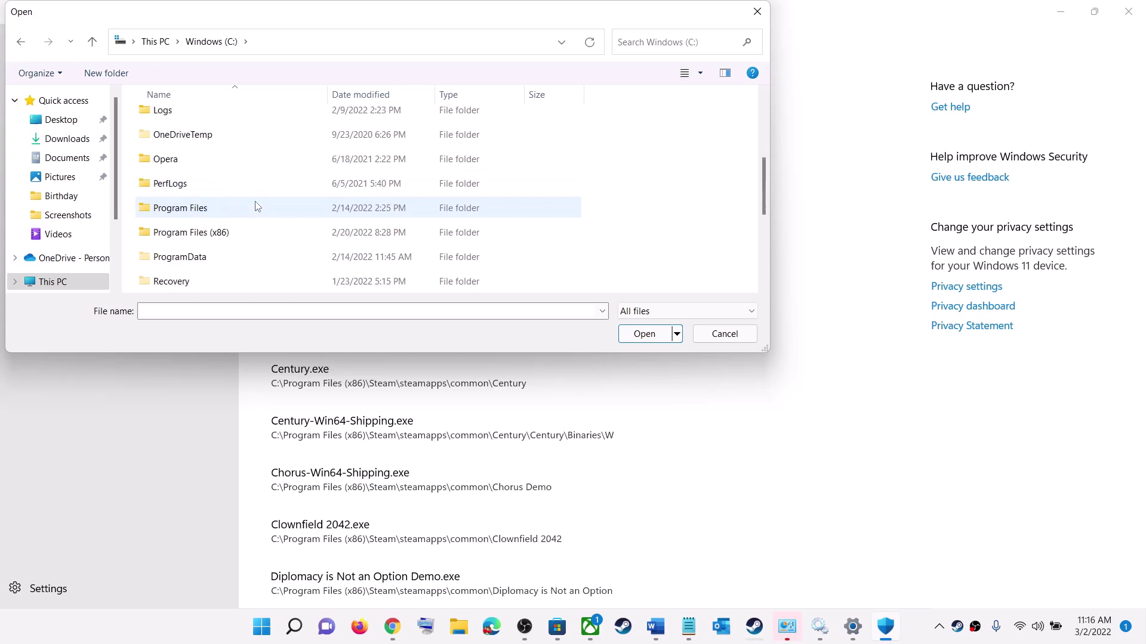
{"action": "double_click", "coordinate": [197, 232]}
{"action": "scroll", "coordinate": [221, 220], "scroll_direction": "down", "scroll_amount": 5}
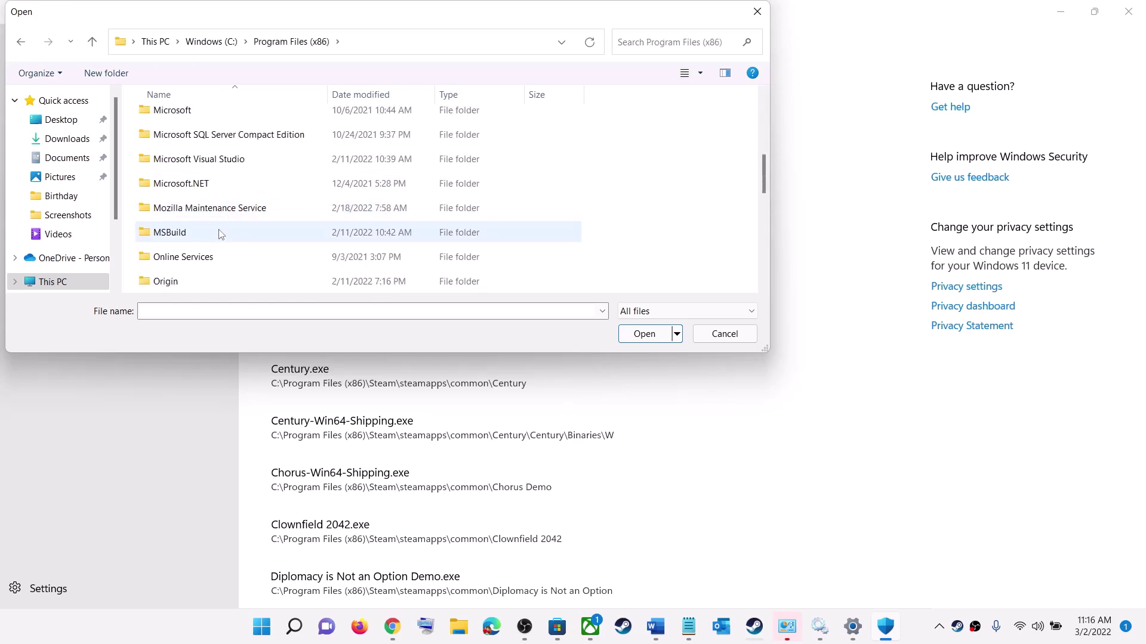
{"action": "key", "text": "s"}
{"action": "double_click", "coordinate": [169, 142]}
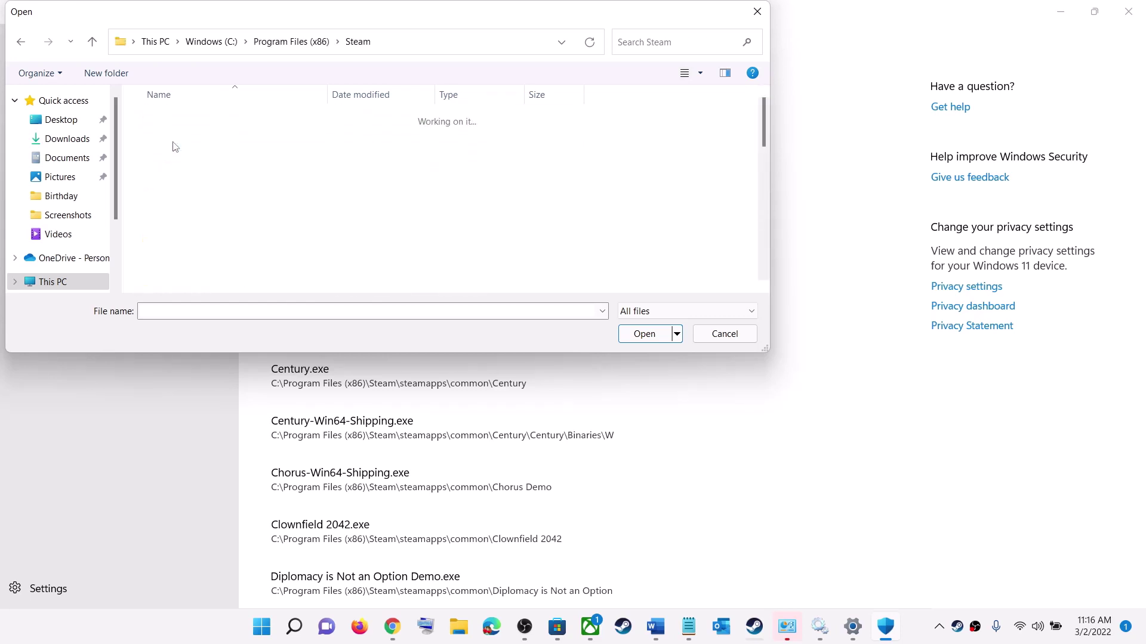
{"action": "key", "text": "s"}
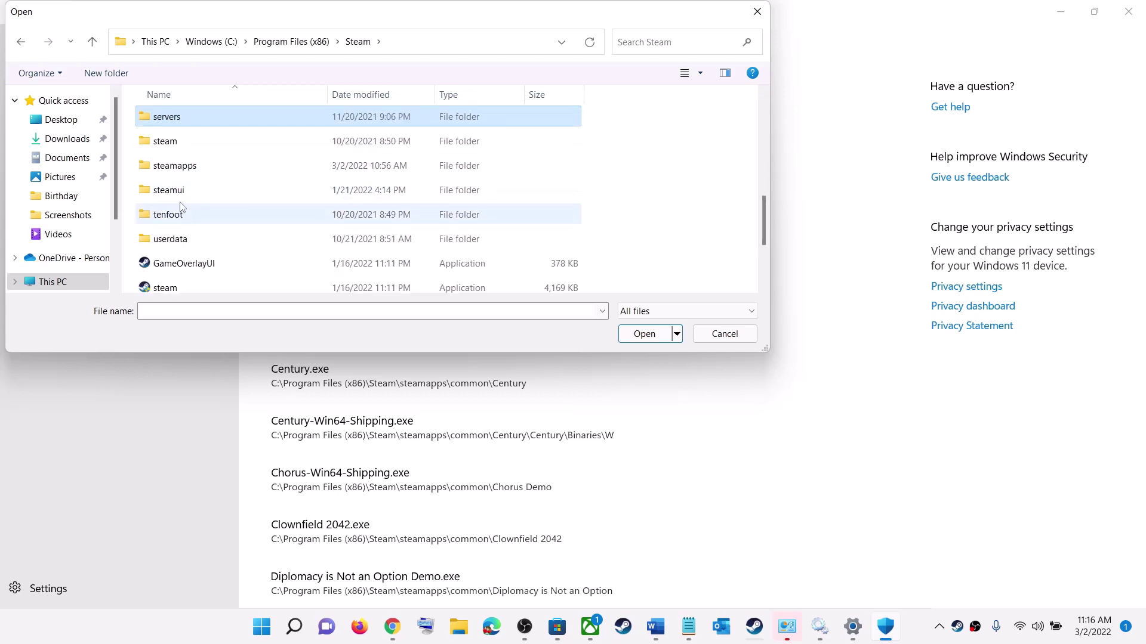
{"action": "double_click", "coordinate": [180, 170]}
{"action": "left_click", "coordinate": [200, 130]}
{"action": "double_click", "coordinate": [200, 126]}
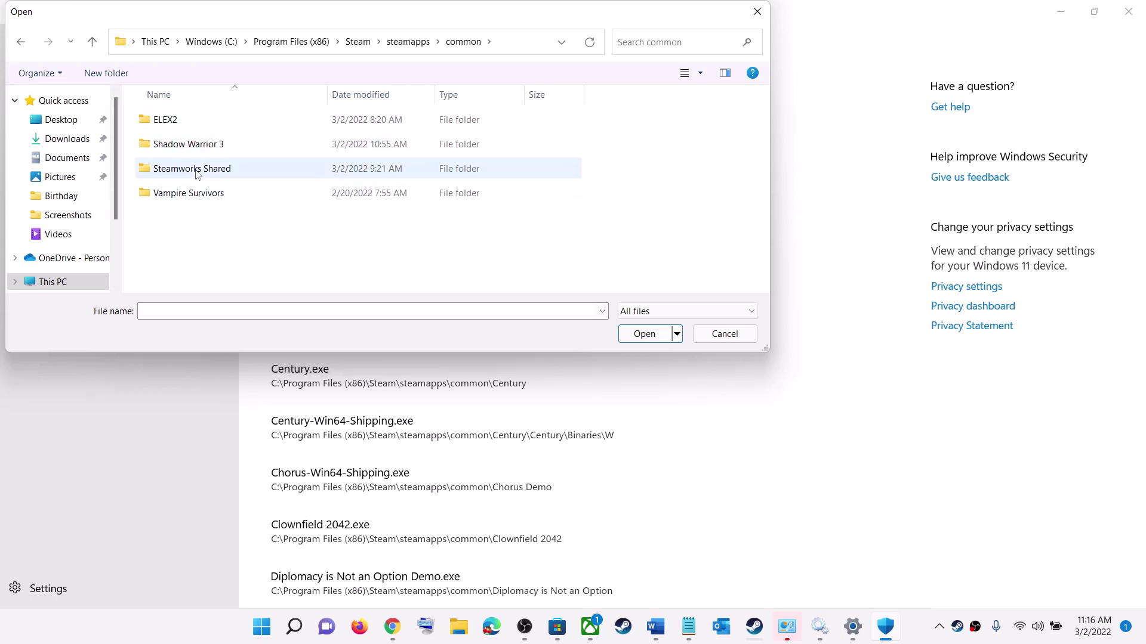
{"action": "left_click", "coordinate": [757, 12]}
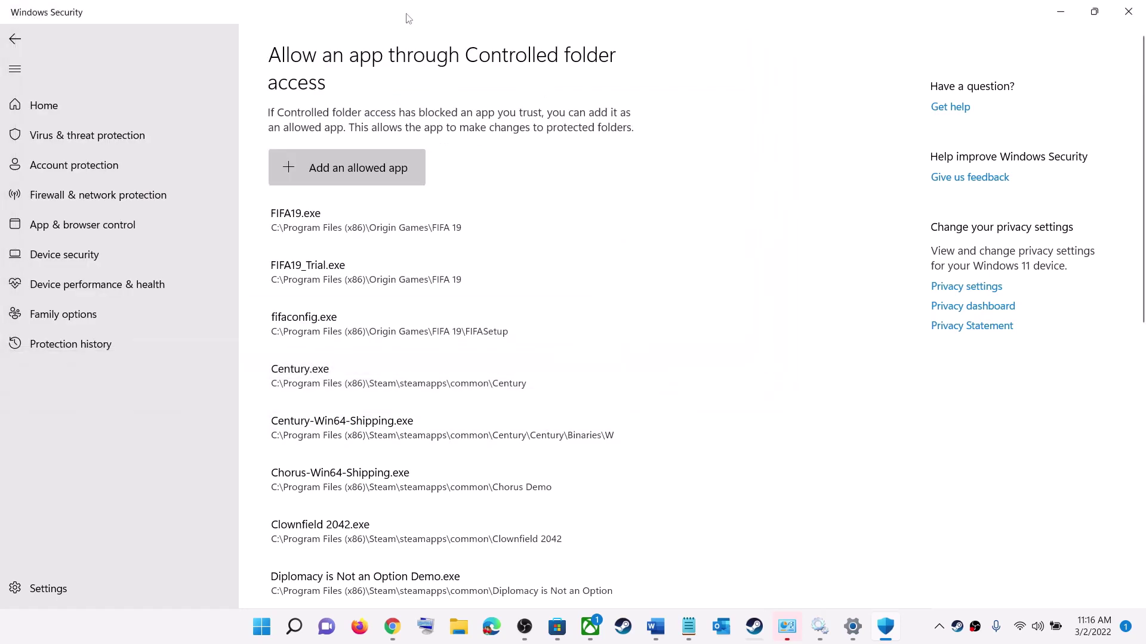
{"action": "left_click", "coordinate": [1138, 18]}
Close Windows Settings and highlight the next instruction line in the Word guide
{"action": "left_click", "coordinate": [1130, 11]}
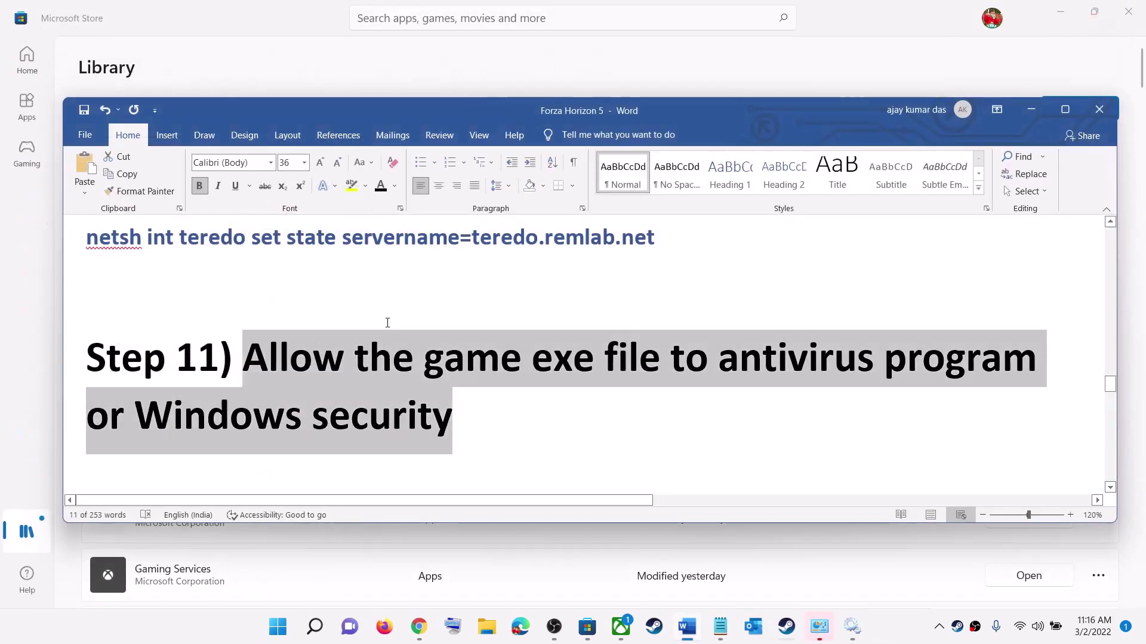
{"action": "scroll", "coordinate": [387, 323], "scroll_direction": "down", "scroll_amount": 3}
{"action": "left_click_drag", "start_coordinate": [270, 377], "coordinate": [628, 379]}
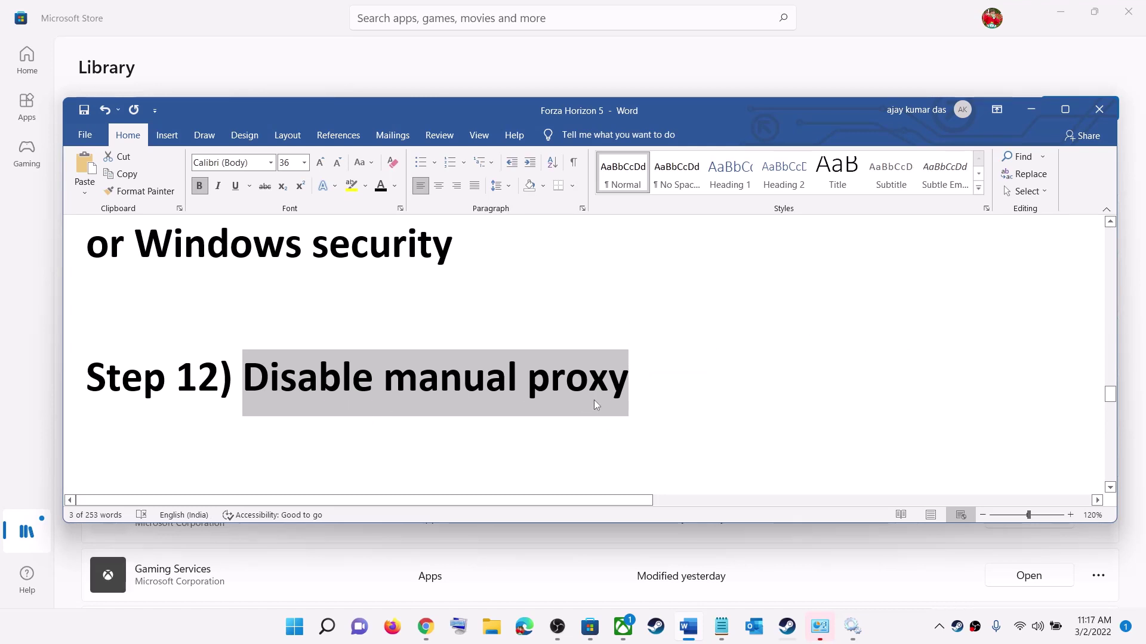
Confirm the manual proxy is Off under Network & internet > Proxy, then highlight Step 13
{"action": "left_click", "coordinate": [293, 626]}
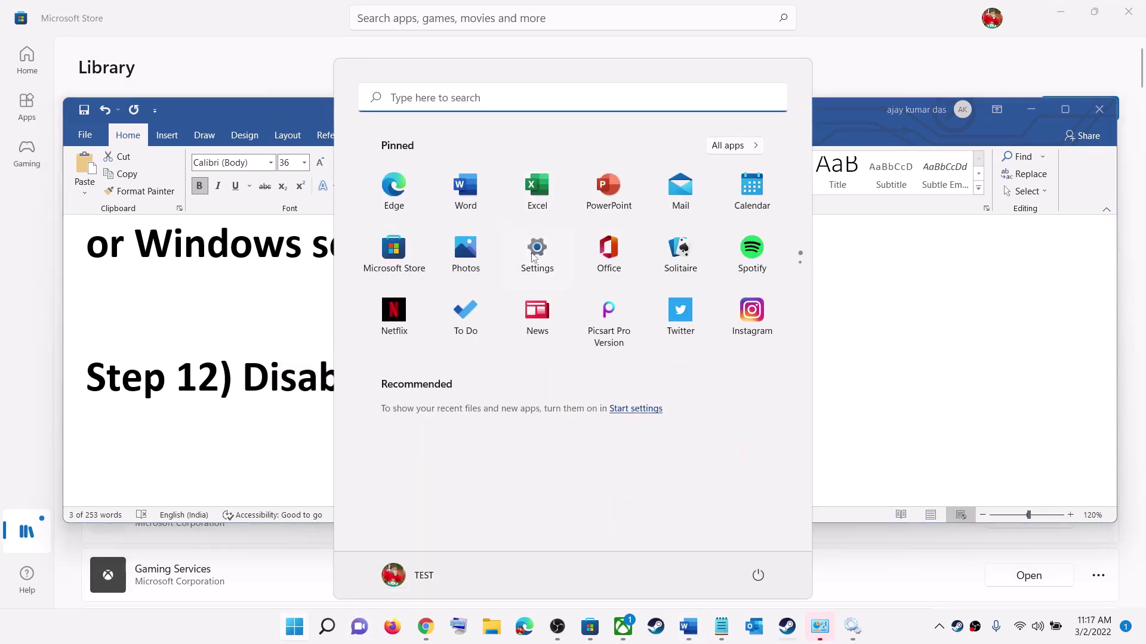
{"action": "left_click", "coordinate": [534, 257]}
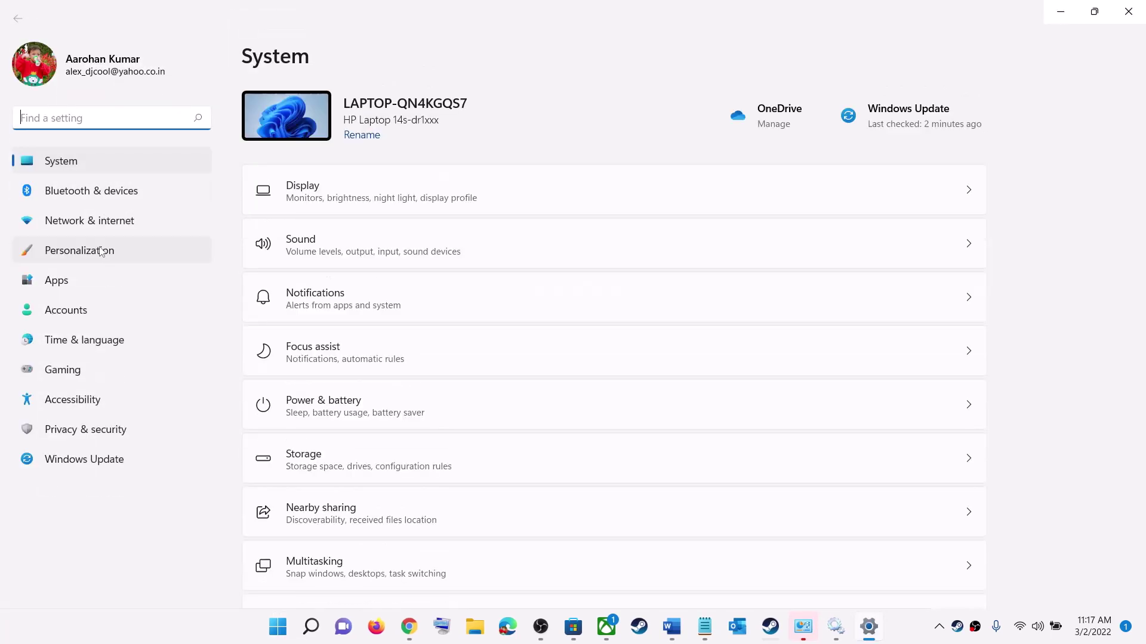
{"action": "left_click", "coordinate": [119, 222]}
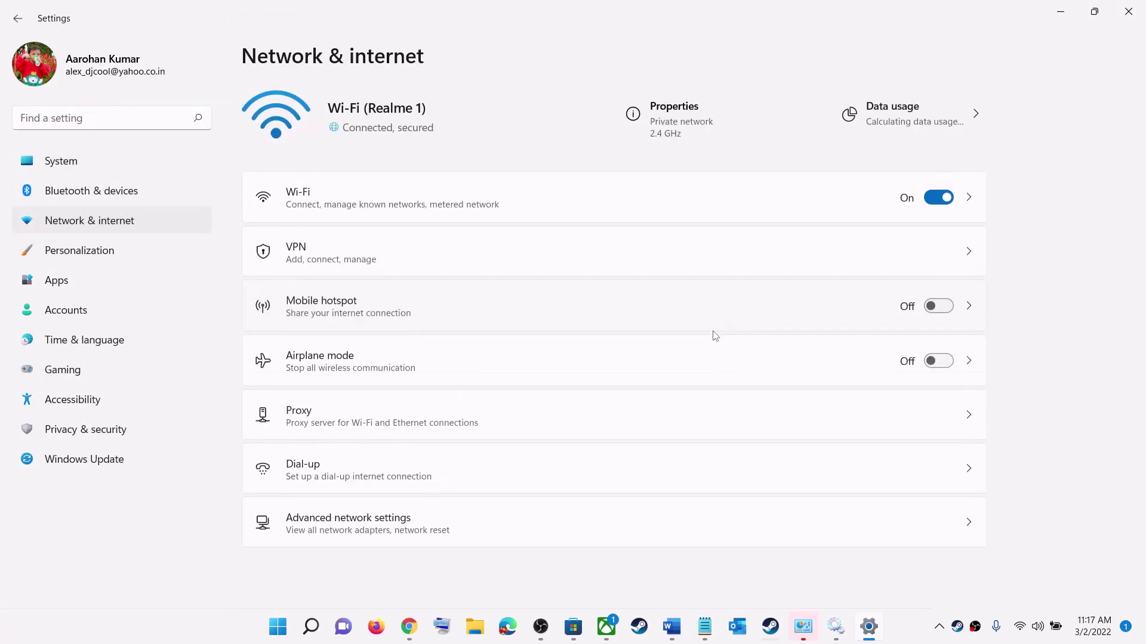
{"action": "left_click", "coordinate": [388, 421]}
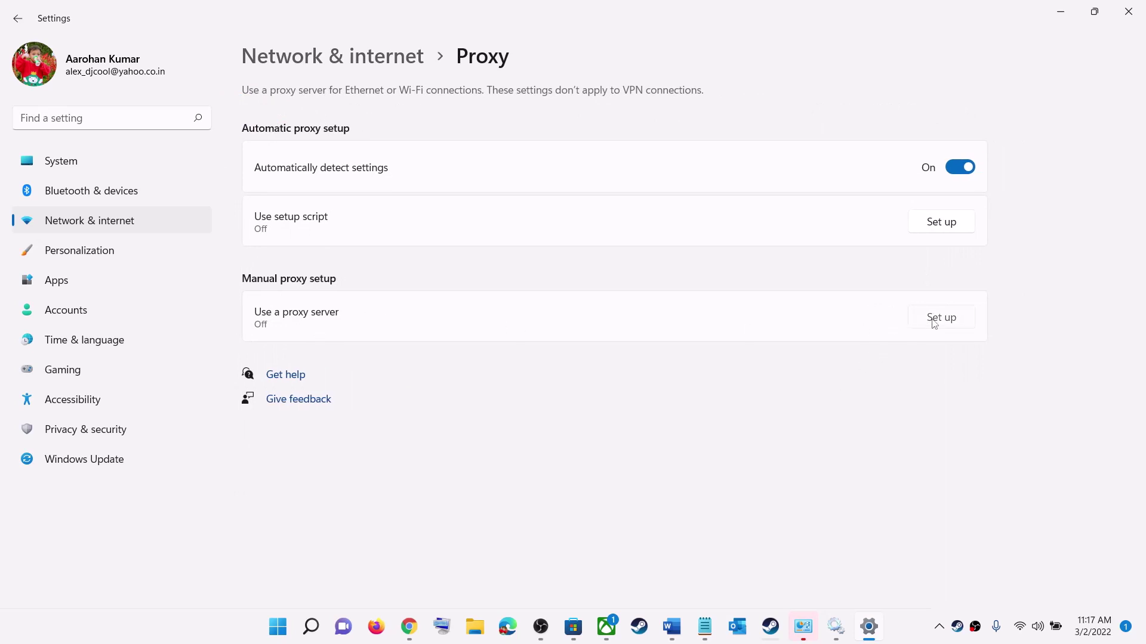
{"action": "left_click", "coordinate": [935, 322]}
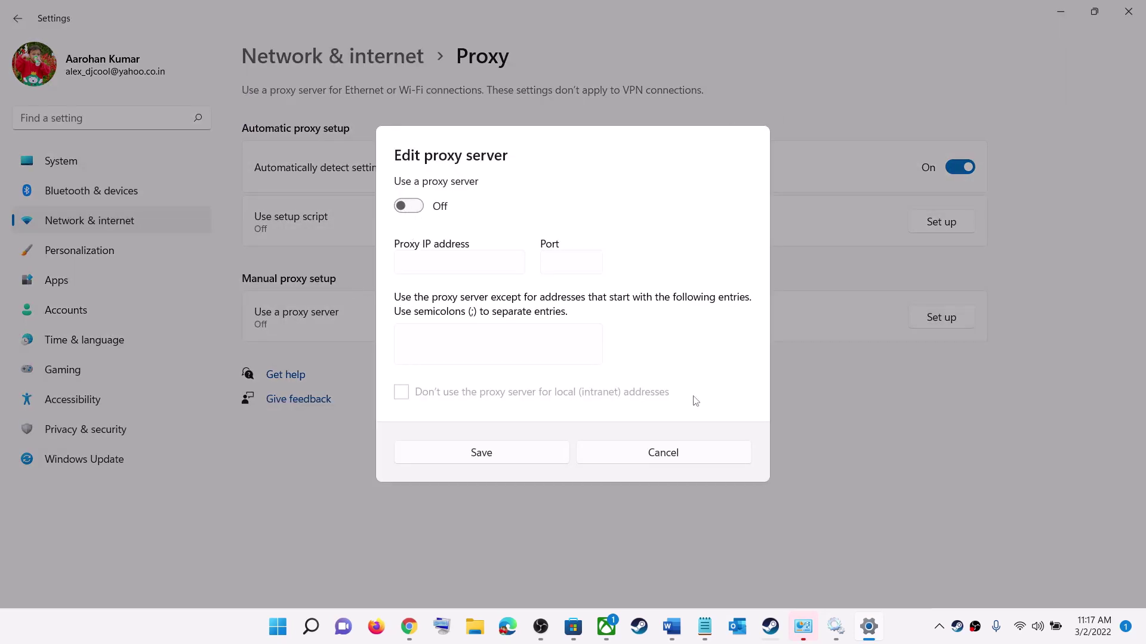
{"action": "left_click", "coordinate": [676, 453]}
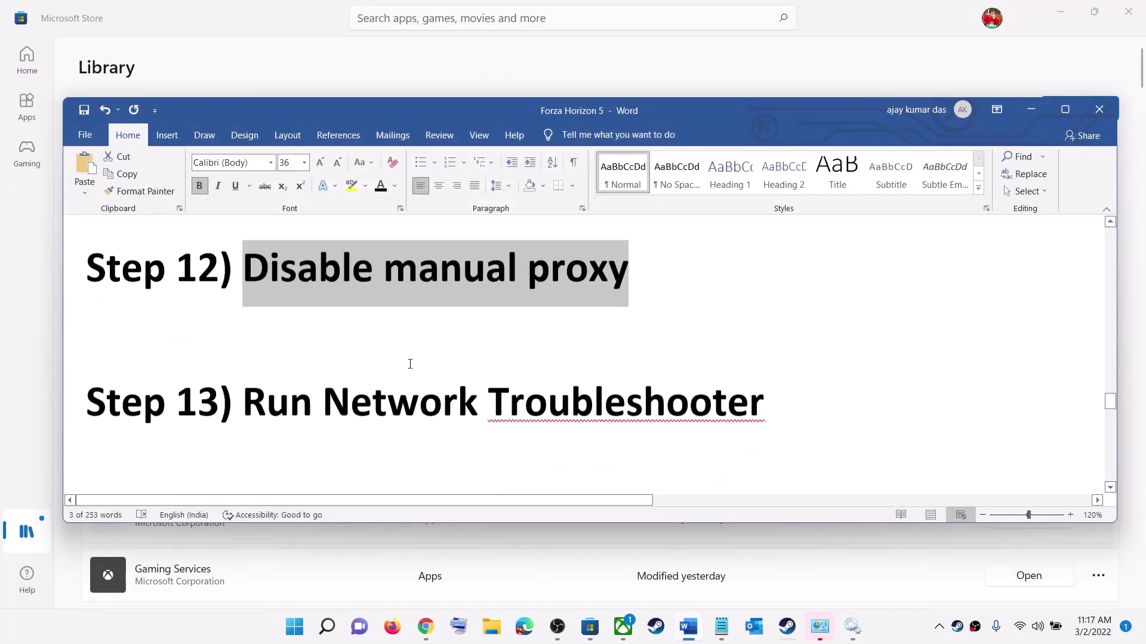
{"action": "scroll", "coordinate": [410, 364], "scroll_direction": "down", "scroll_amount": 1}
{"action": "left_click_drag", "start_coordinate": [243, 383], "coordinate": [889, 388]}
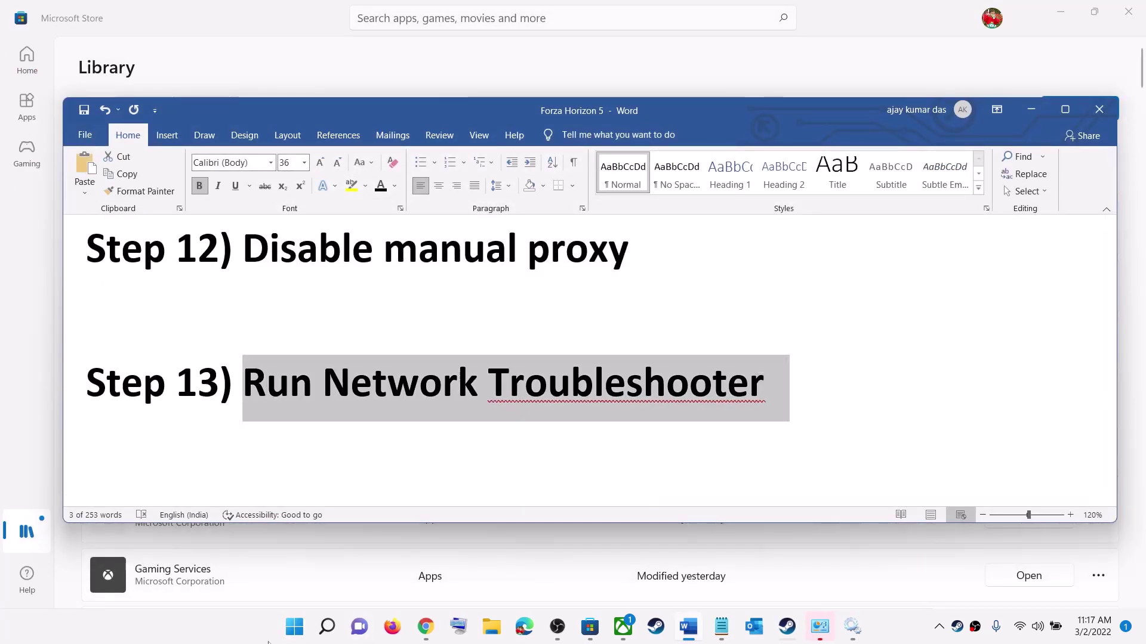
Run the Network Adapter troubleshooter from Settings > System > Troubleshoot > Other troubleshooters
{"action": "left_click", "coordinate": [295, 626]}
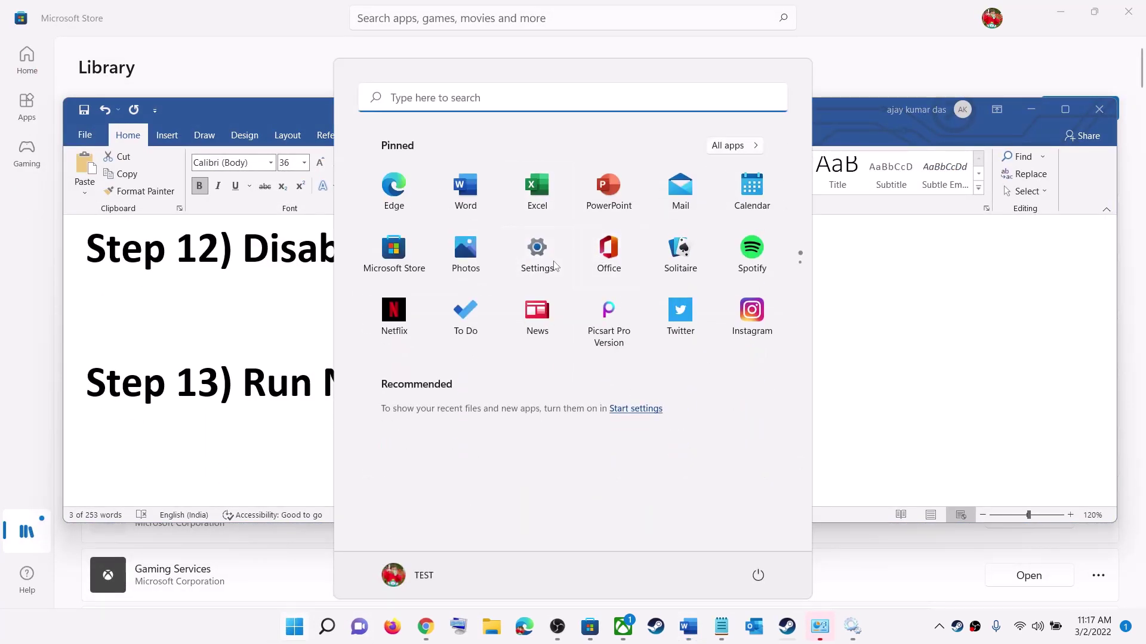
{"action": "left_click", "coordinate": [554, 266]}
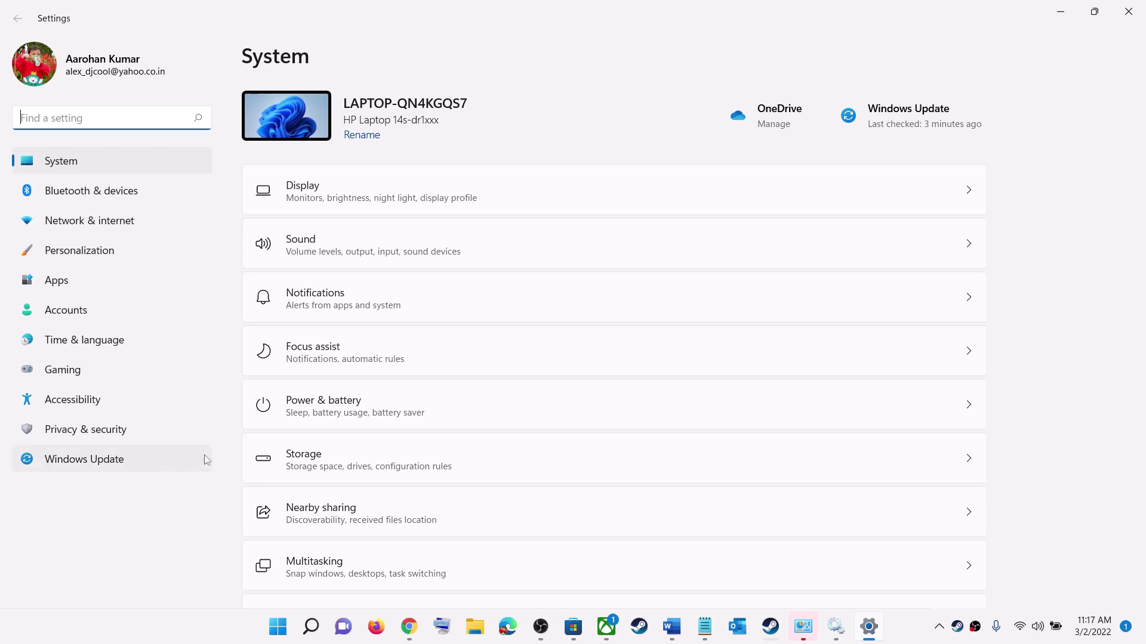
{"action": "left_click", "coordinate": [96, 162]}
{"action": "scroll", "coordinate": [452, 412], "scroll_direction": "down", "scroll_amount": 5}
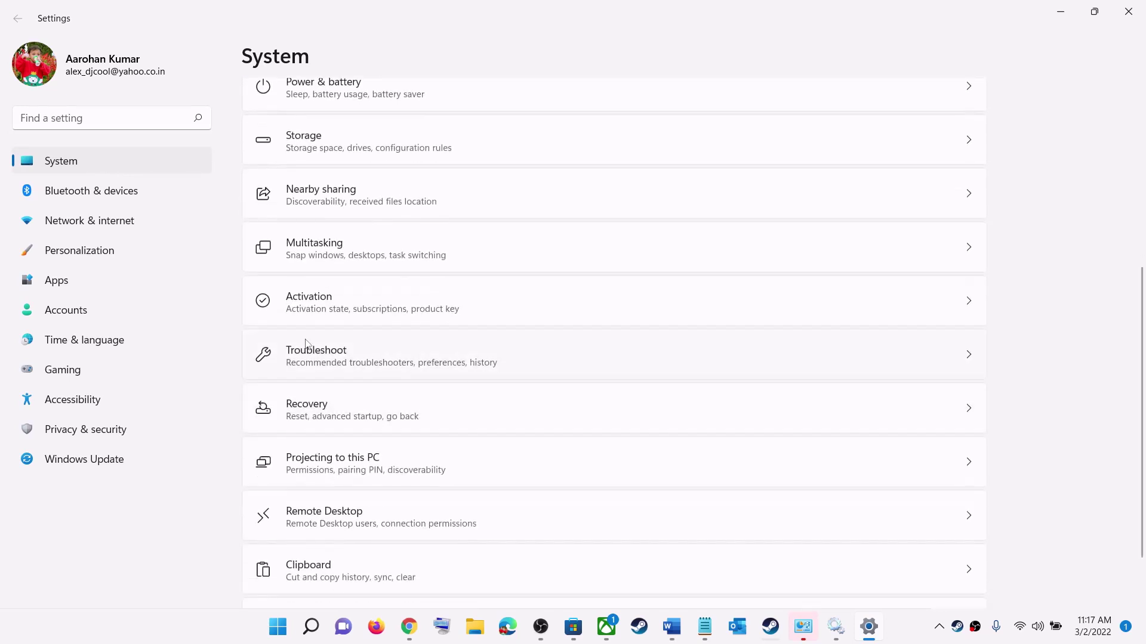
{"action": "left_click", "coordinate": [343, 363]}
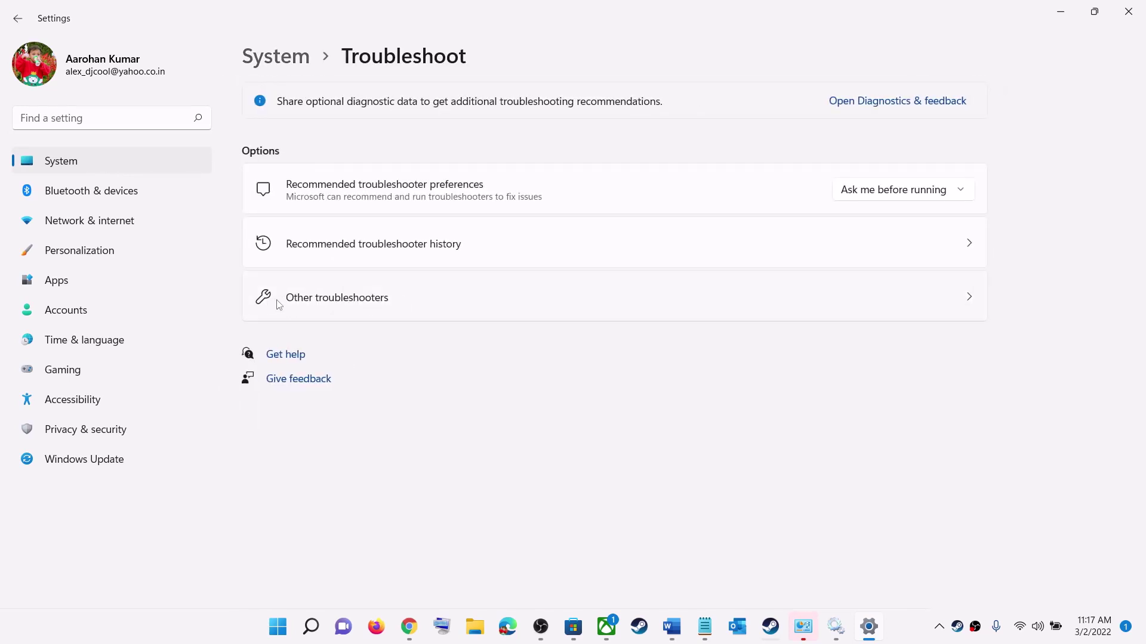
{"action": "left_click", "coordinate": [350, 306]}
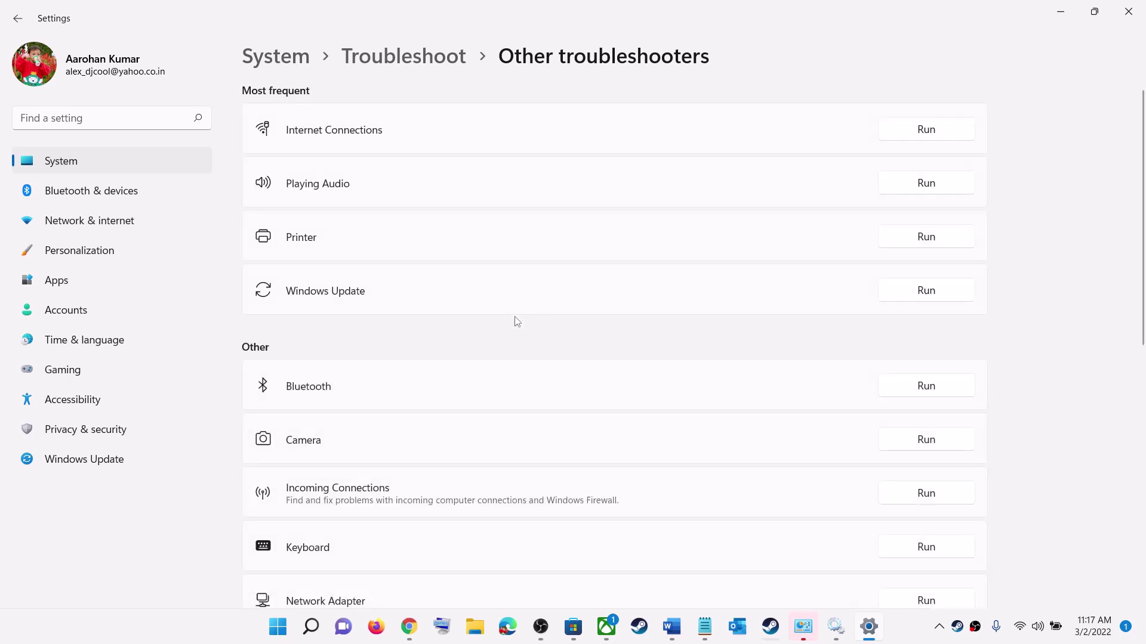
{"action": "scroll", "coordinate": [517, 322], "scroll_direction": "down", "scroll_amount": 4}
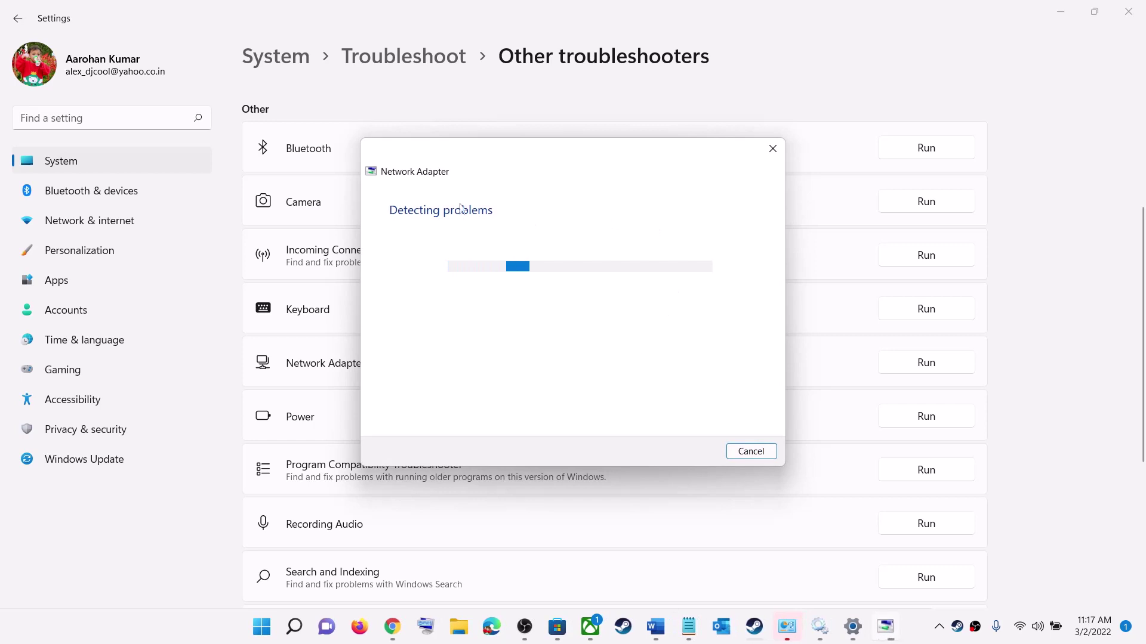
{"action": "left_click", "coordinate": [1061, 424]}
Highlight Step 14's 'Run these commands' in the Word guide and open Start search
{"action": "left_click", "coordinate": [663, 627]}
{"action": "scroll", "coordinate": [331, 388], "scroll_direction": "down", "scroll_amount": 4}
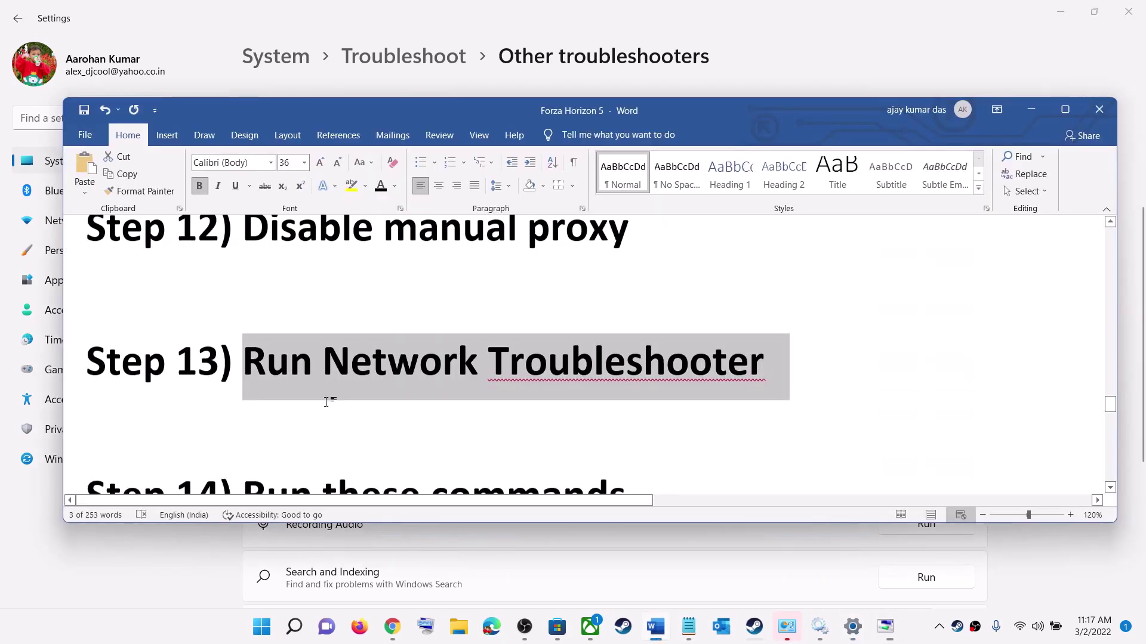
{"action": "left_click_drag", "start_coordinate": [251, 305], "coordinate": [650, 307]}
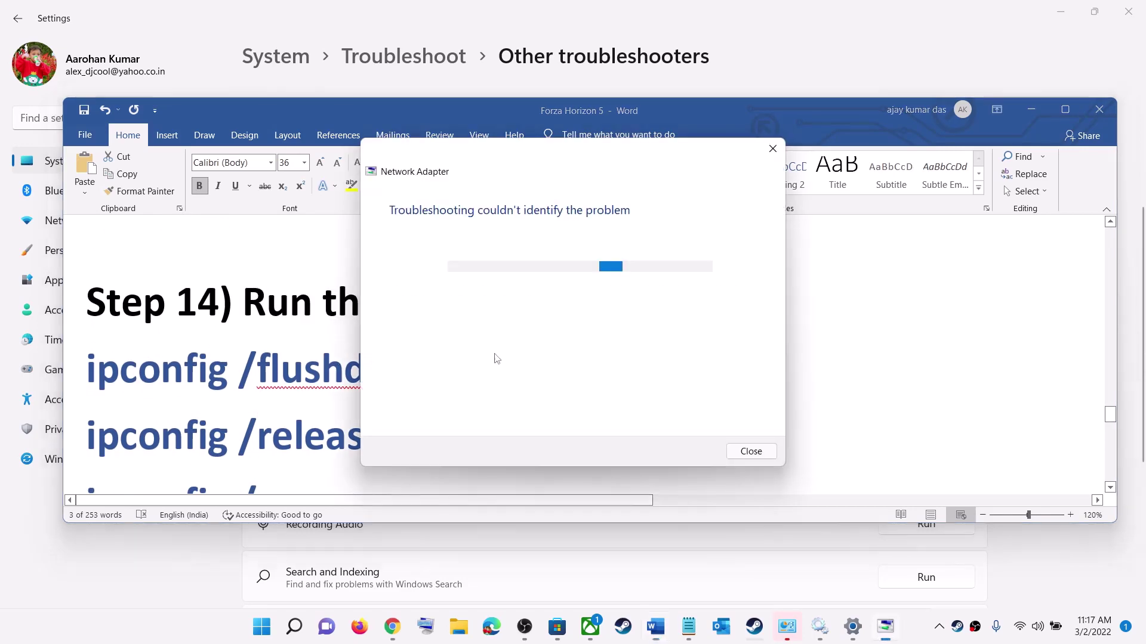
{"action": "scroll", "coordinate": [283, 321], "scroll_direction": "down", "scroll_amount": 1}
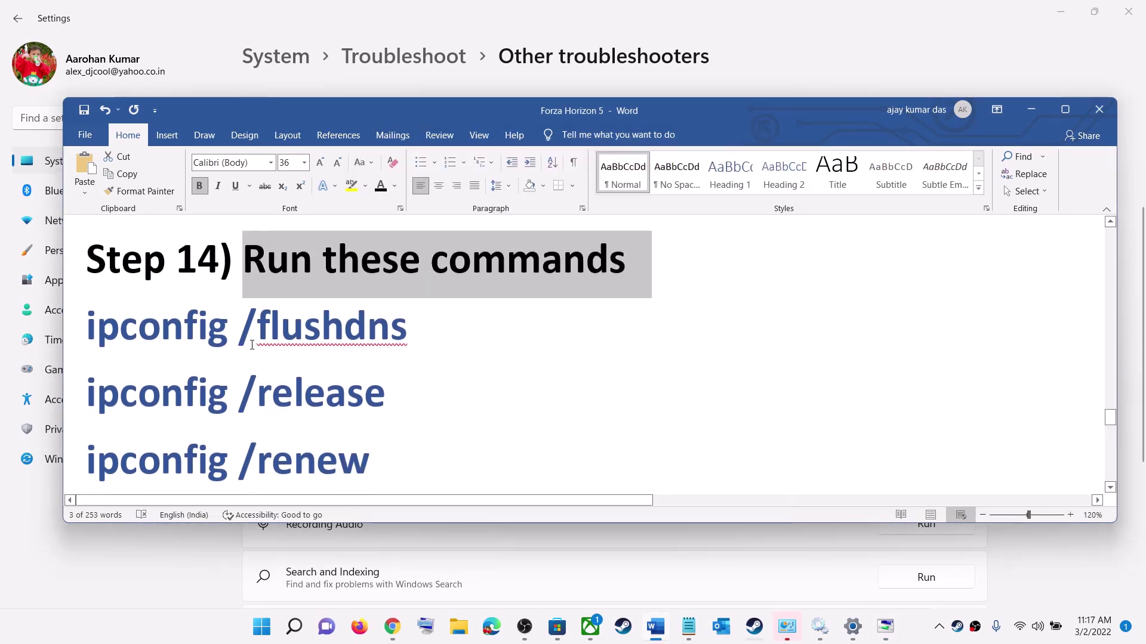
{"action": "left_click", "coordinate": [269, 629]}
Launch Command Prompt (cmd) as administrator and approve the permission request
{"action": "type", "text": "cmd"}
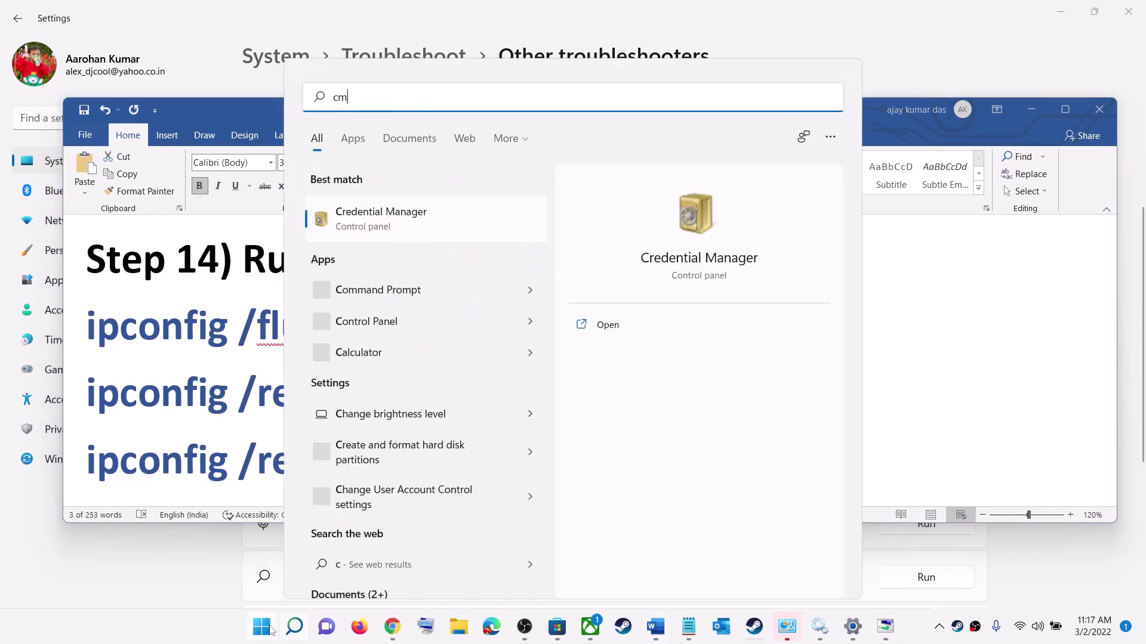
{"action": "right_click", "coordinate": [422, 225]}
{"action": "left_click", "coordinate": [501, 240]}
{"action": "left_click", "coordinate": [495, 428]}
Run ipconfig /flushdns, ipconfig /release and ipconfig /renew from the guide in the admin console
{"action": "left_click", "coordinate": [814, 342]}
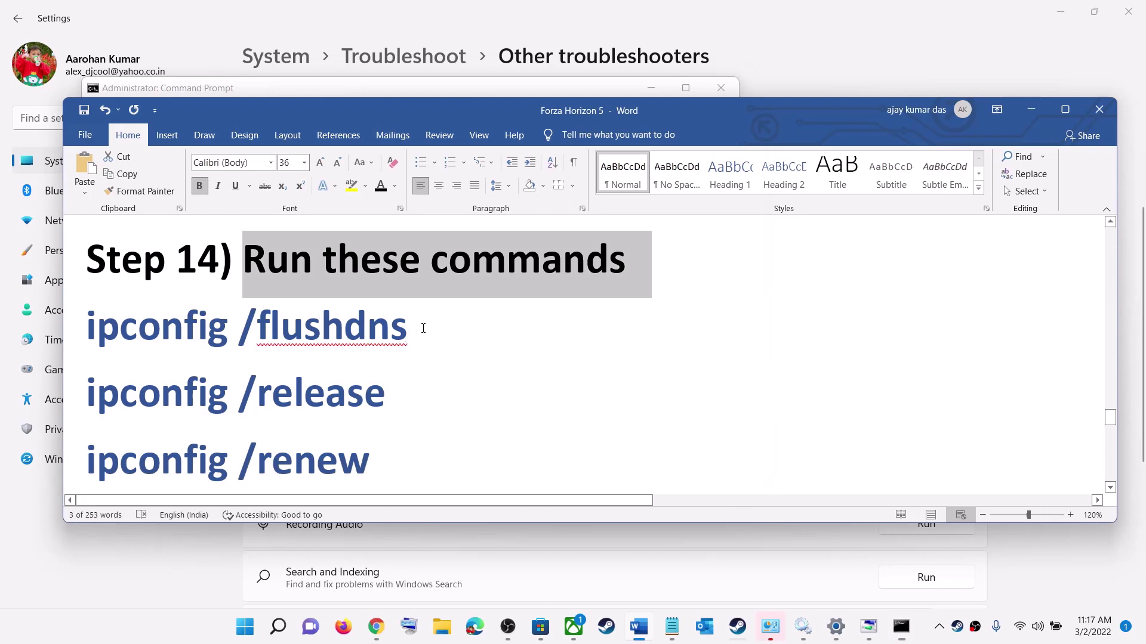
{"action": "left_click_drag", "start_coordinate": [423, 328], "coordinate": [106, 340]}
{"action": "key", "text": "alt+Tab"}
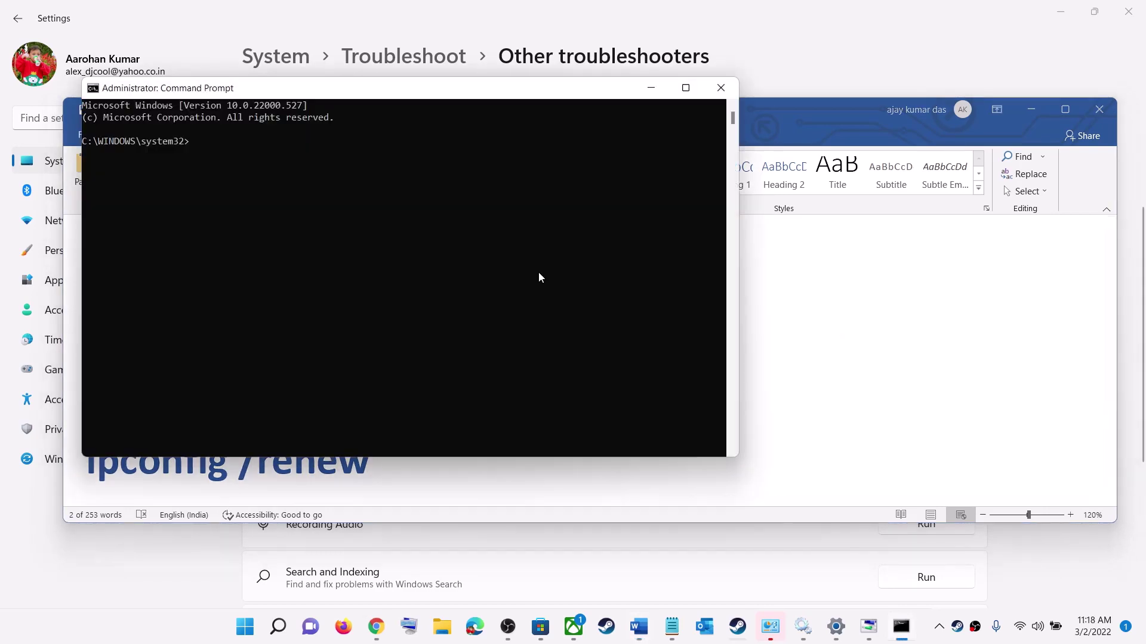
{"action": "key", "text": "Return"}
{"action": "key", "text": "alt+Tab"}
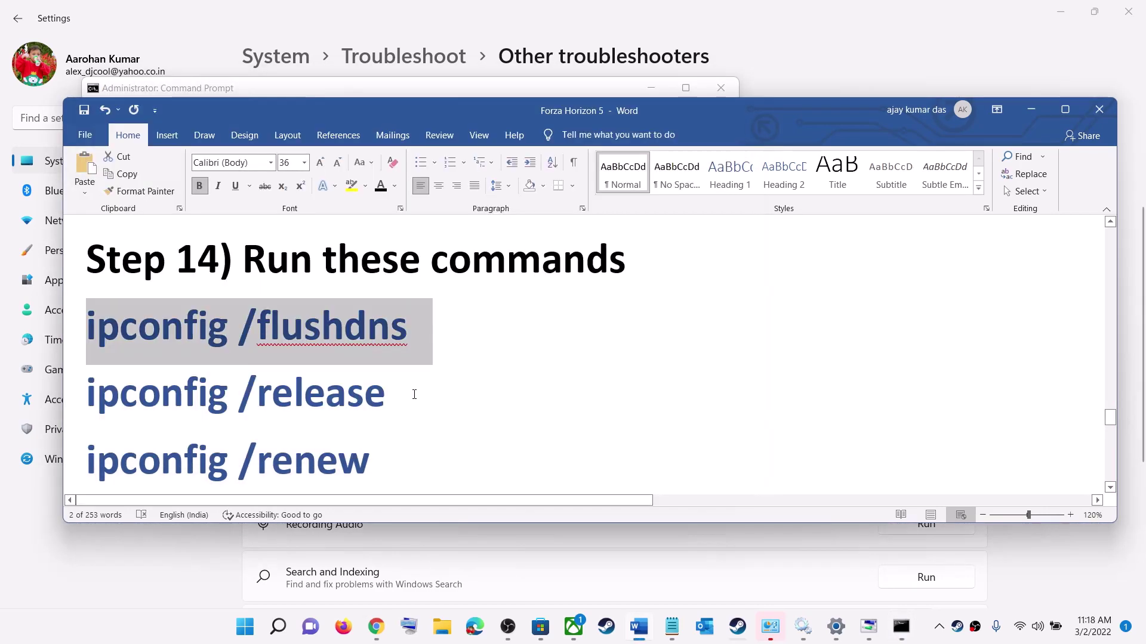
{"action": "left_click_drag", "start_coordinate": [414, 395], "coordinate": [148, 375]}
{"action": "key", "text": "alt+Tab"}
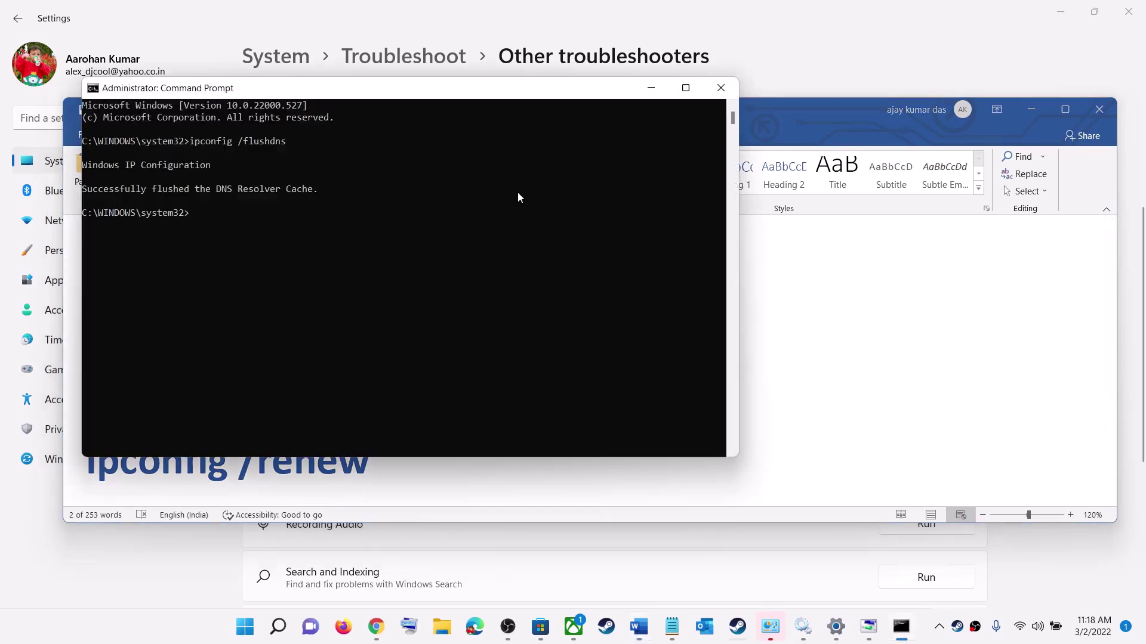
{"action": "key", "text": "Return"}
{"action": "key", "text": "alt+Tab"}
{"action": "scroll", "coordinate": [390, 365], "scroll_direction": "down", "scroll_amount": 2}
{"action": "left_click_drag", "start_coordinate": [390, 365], "coordinate": [112, 364]}
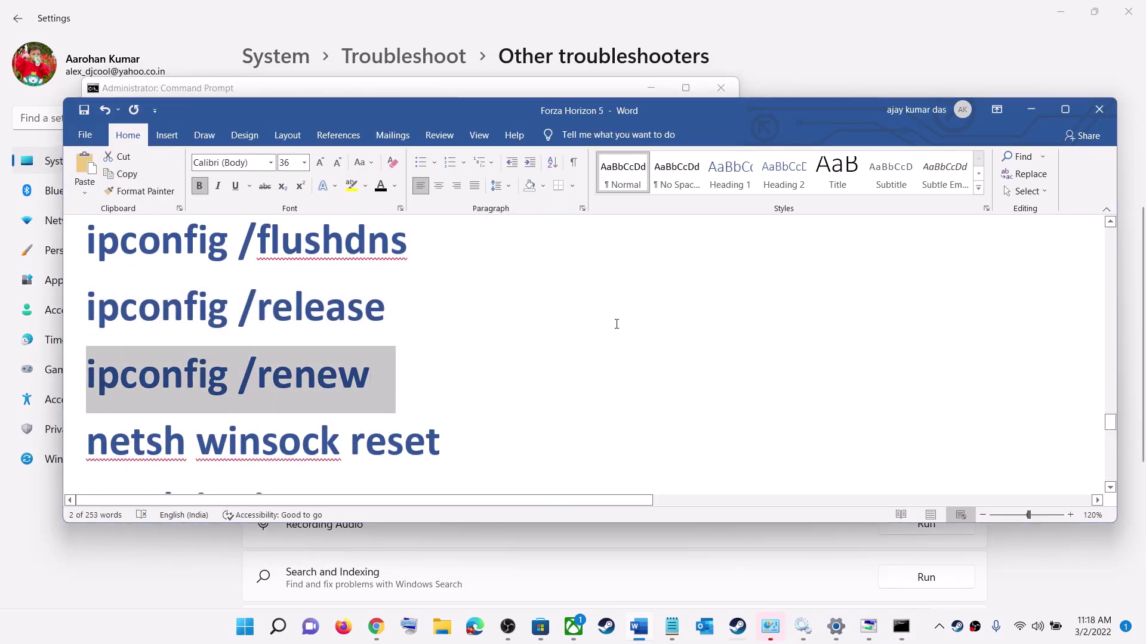
{"action": "key", "text": "alt+Tab"}
{"action": "key", "text": "Return"}
{"action": "key", "text": "alt+Tab"}
Run netsh winsock reset and netsh int ip reset in the admin console
{"action": "scroll", "coordinate": [390, 321], "scroll_direction": "down", "scroll_amount": 2}
{"action": "triple_click", "coordinate": [442, 354]}
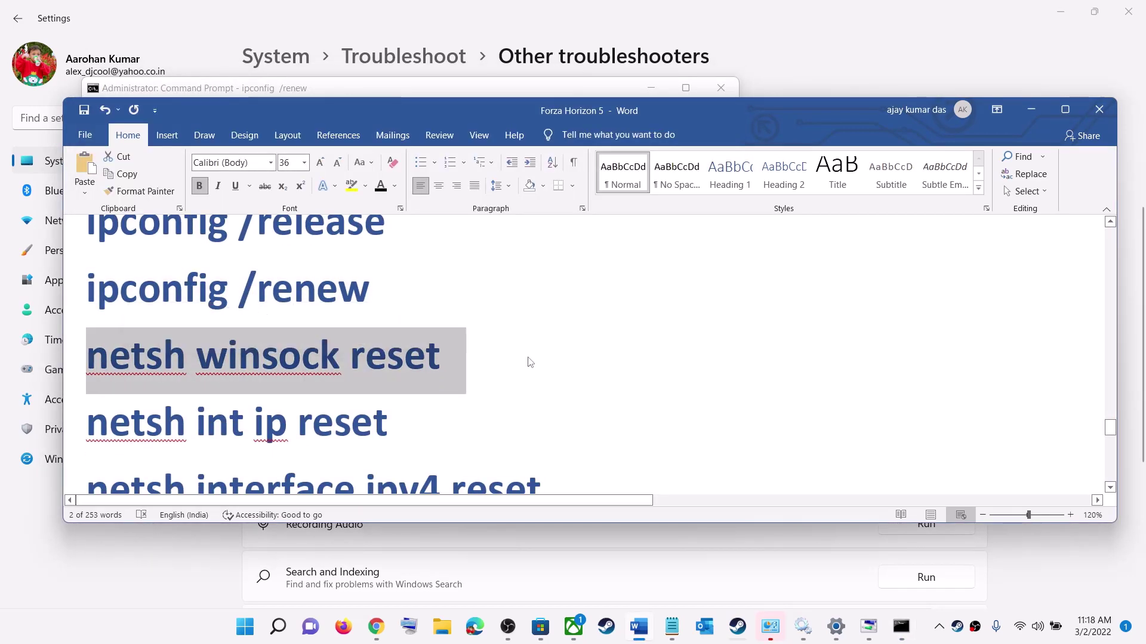
{"action": "key", "text": "alt+Tab"}
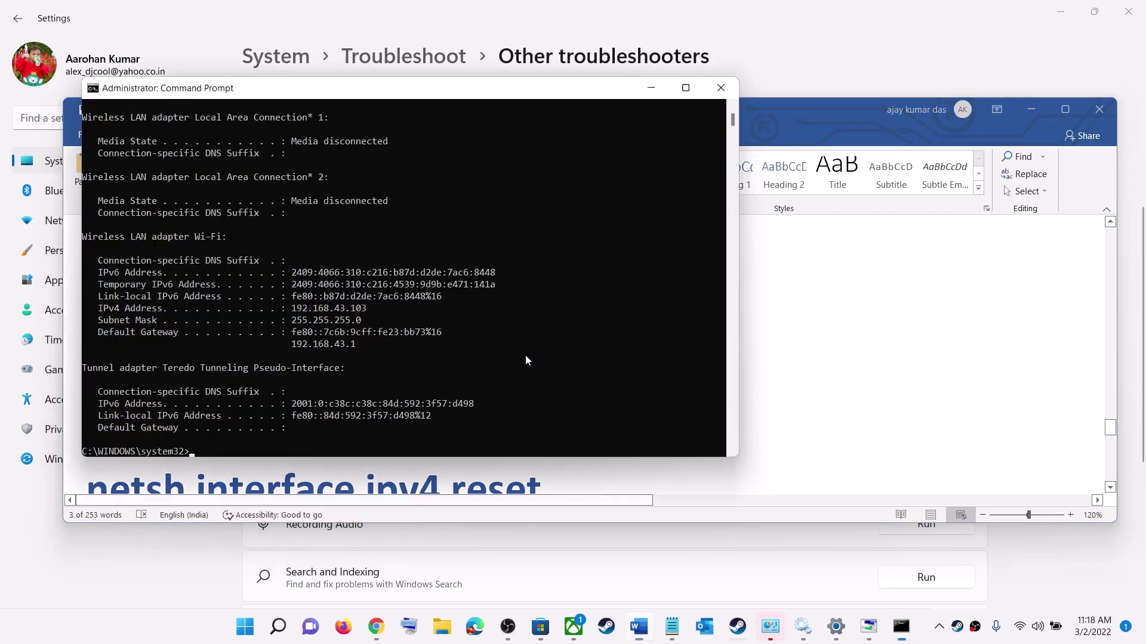
{"action": "scroll", "coordinate": [486, 373], "scroll_direction": "down", "scroll_amount": 1}
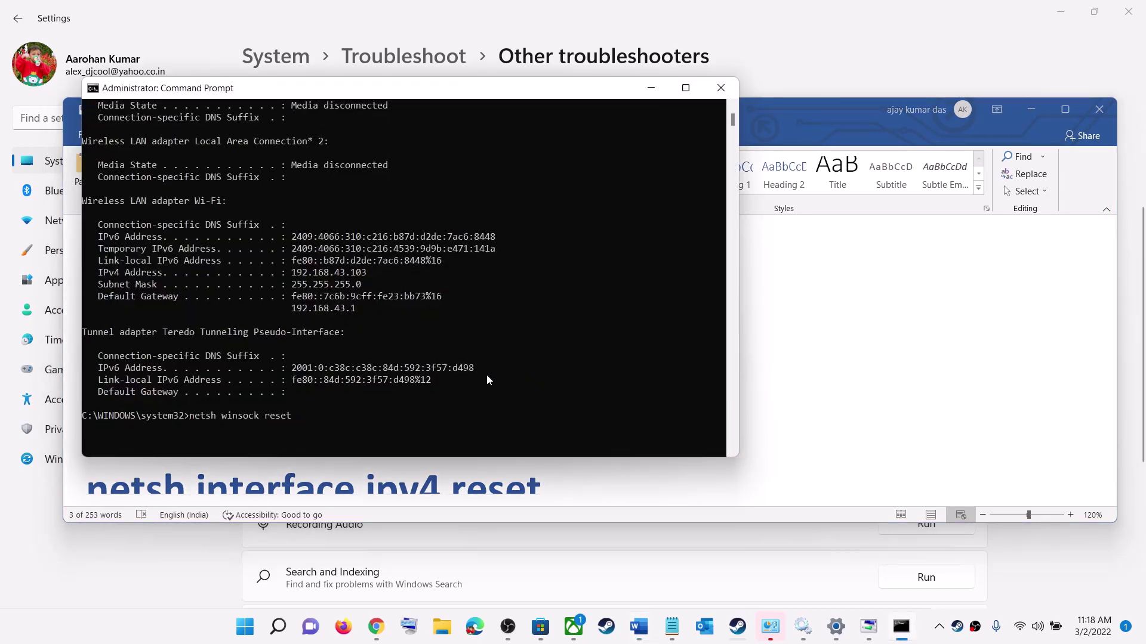
{"action": "key", "text": "Return"}
{"action": "key", "text": "alt+Tab"}
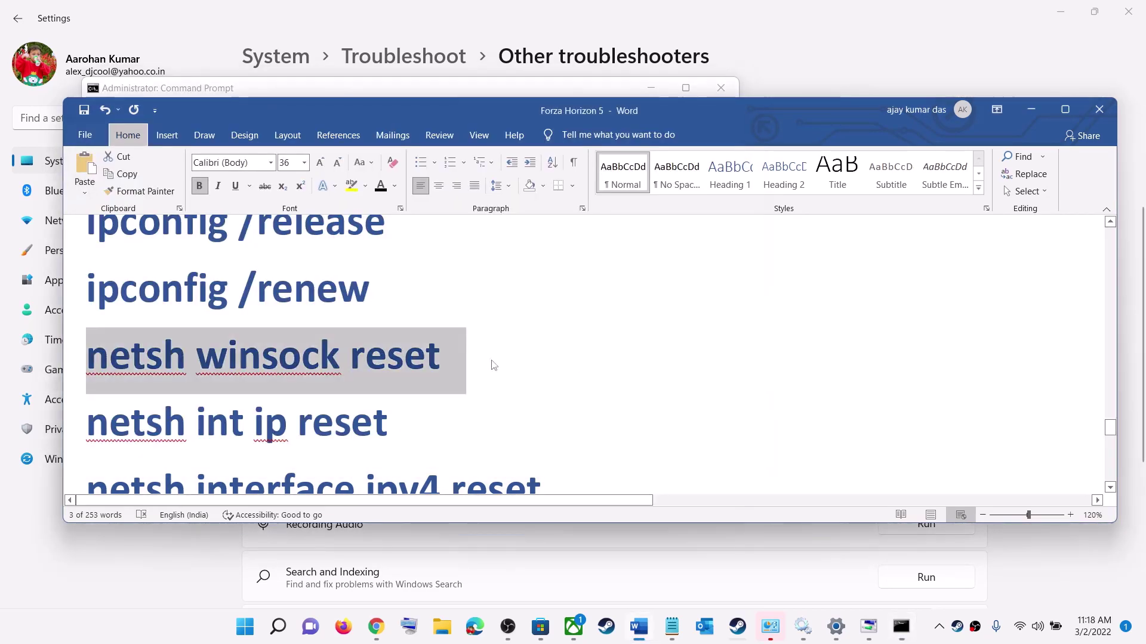
{"action": "left_click_drag", "start_coordinate": [395, 360], "coordinate": [165, 377]}
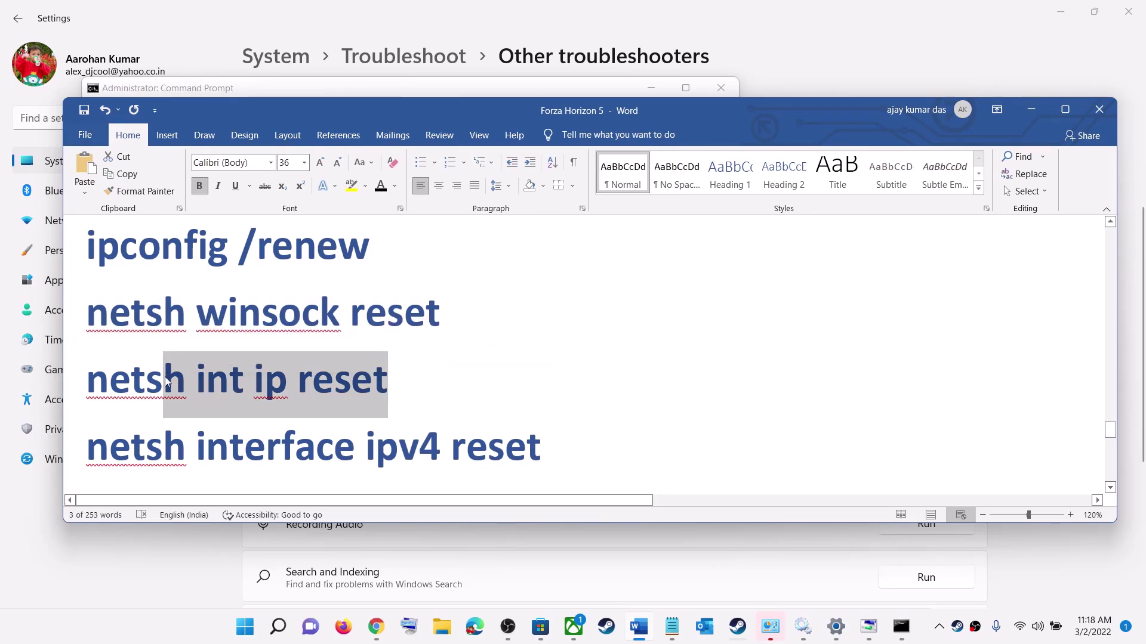
{"action": "key", "text": "Left"}
{"action": "left_click_drag", "start_coordinate": [415, 383], "coordinate": [71, 379]}
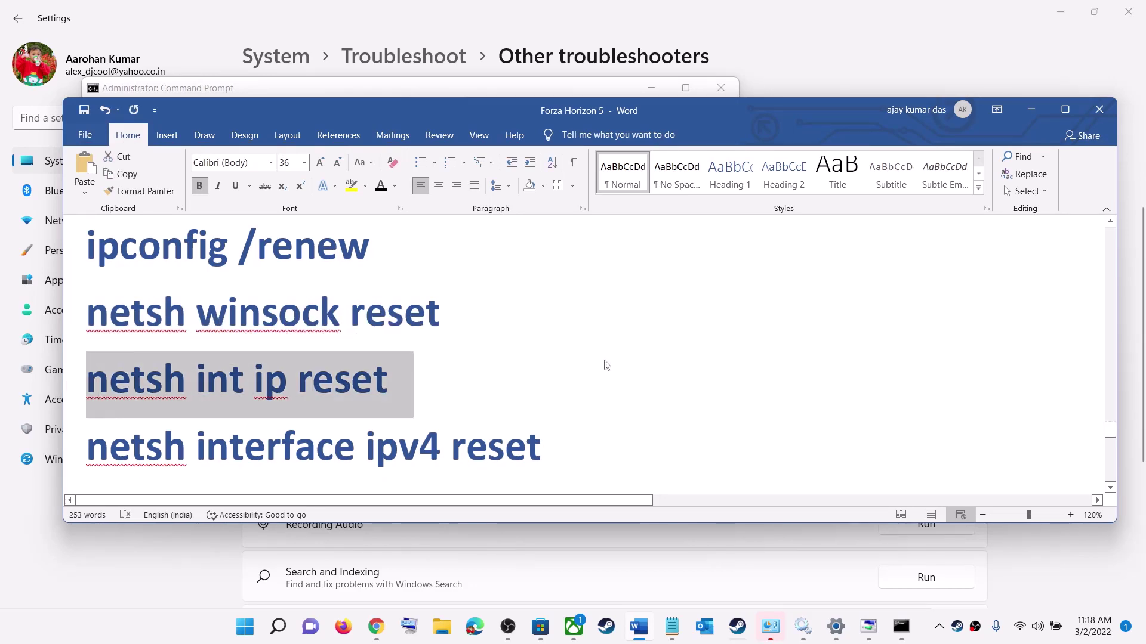
{"action": "key", "text": "alt+Tab"}
{"action": "key", "text": "Return"}
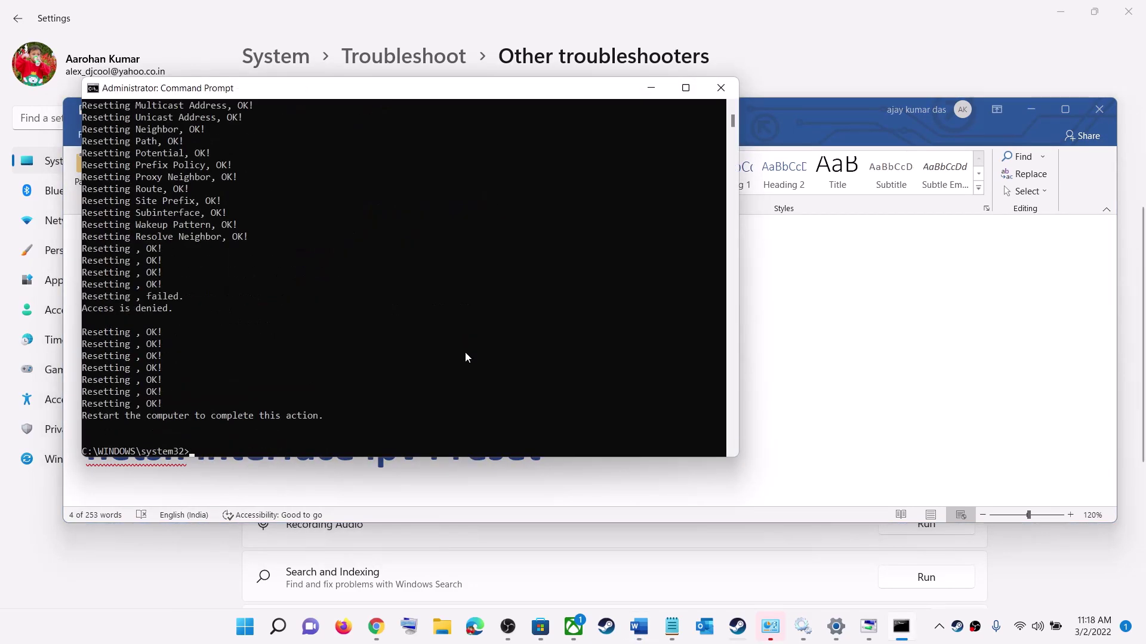
{"action": "key", "text": "alt+Tab"}
Run the netsh interface ipv4, ipv6 and tcp resets, then close the console
{"action": "scroll", "coordinate": [471, 377], "scroll_direction": "down", "scroll_amount": 3}
{"action": "triple_click", "coordinate": [415, 356]}
{"action": "key", "text": "ctrl+c"}
{"action": "key", "text": "alt+Tab"}
{"action": "right_click", "coordinate": [521, 340]}
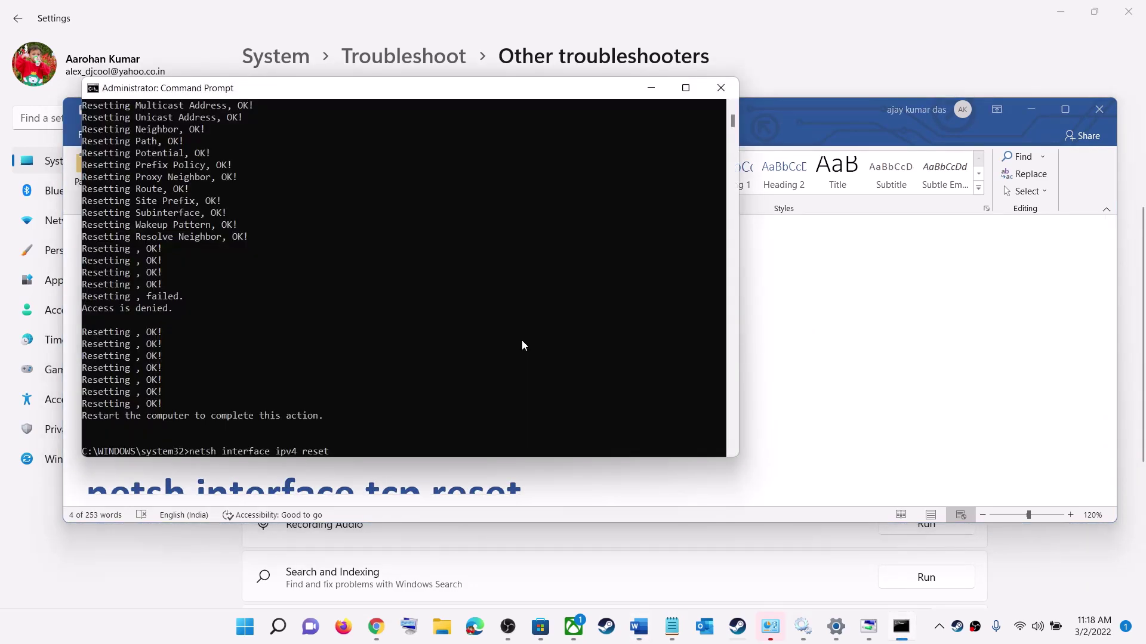
{"action": "key", "text": "alt+Tab"}
{"action": "scroll", "coordinate": [64, 332], "scroll_direction": "down", "scroll_amount": 1}
{"action": "left_click", "coordinate": [65, 332]}
{"action": "key", "text": "ctrl+c"}
{"action": "key", "text": "alt+Tab"}
{"action": "key", "text": "Return"}
{"action": "key", "text": "alt+Tab"}
{"action": "scroll", "coordinate": [516, 316], "scroll_direction": "down", "scroll_amount": 1}
{"action": "left_click", "coordinate": [73, 365]}
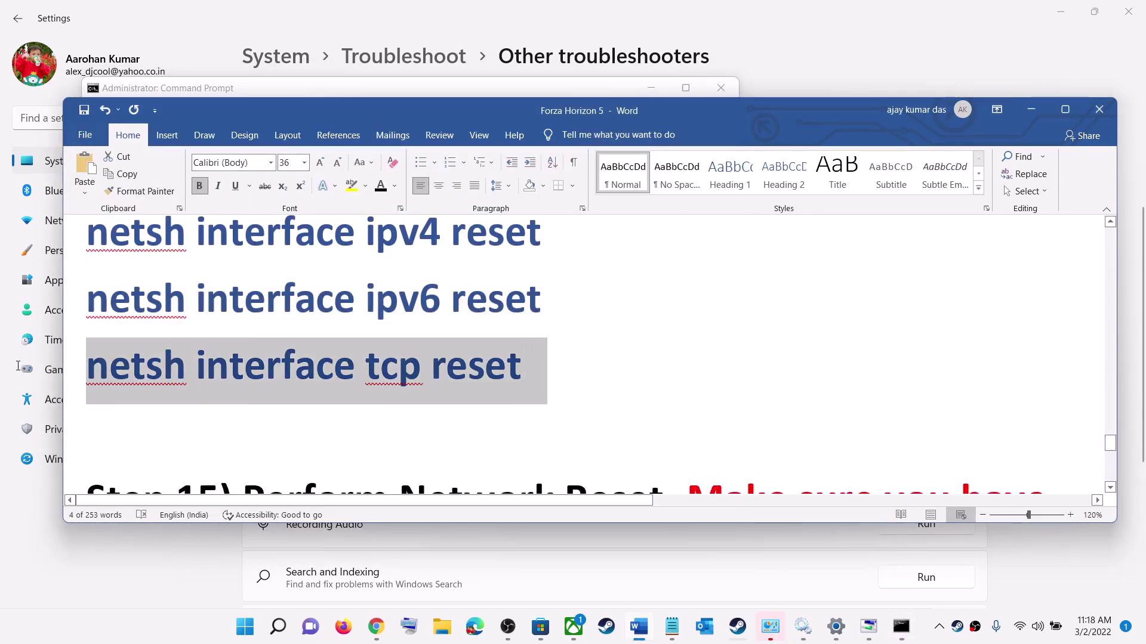
{"action": "key", "text": "ctrl+c"}
{"action": "key", "text": "alt+Tab"}
{"action": "key", "text": "ctrl+v"}
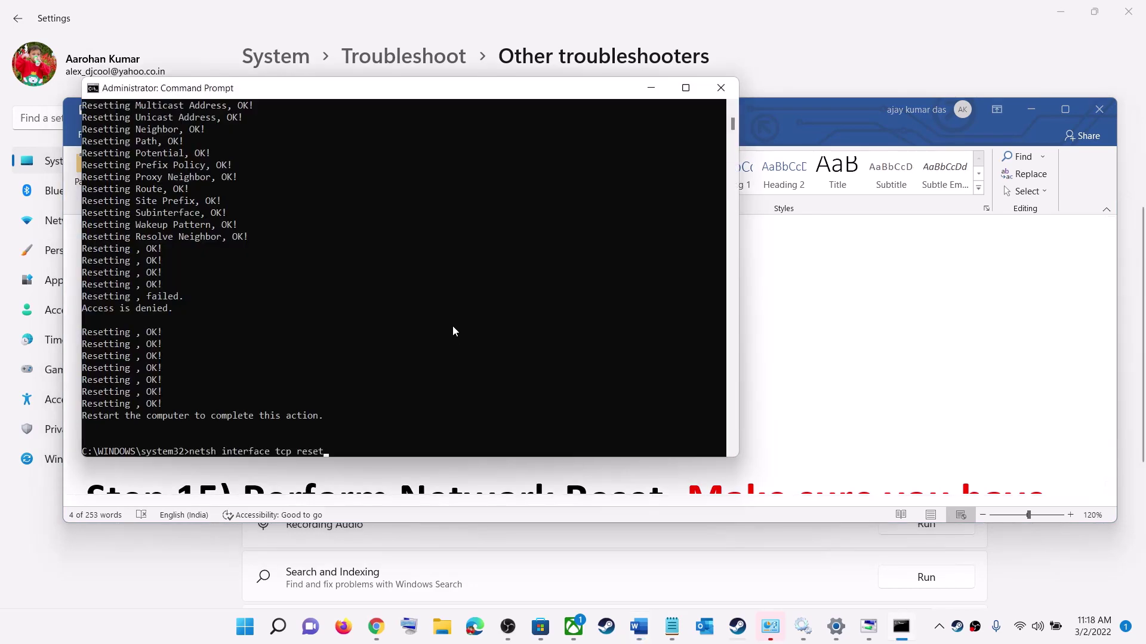
{"action": "key", "text": "Return"}
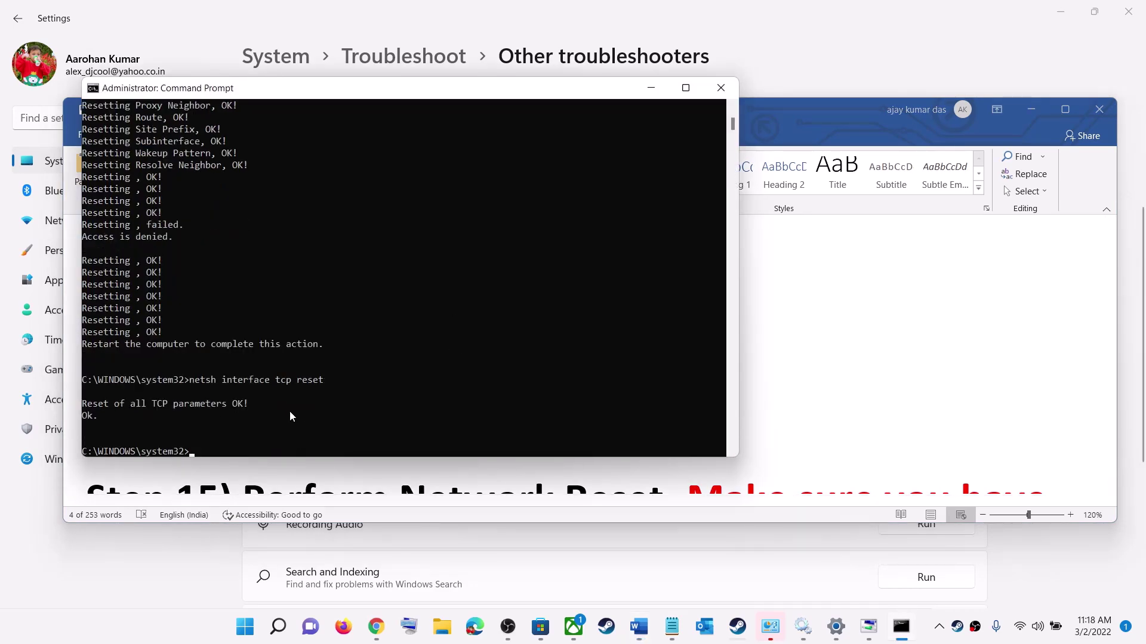
{"action": "left_click", "coordinate": [721, 88]}
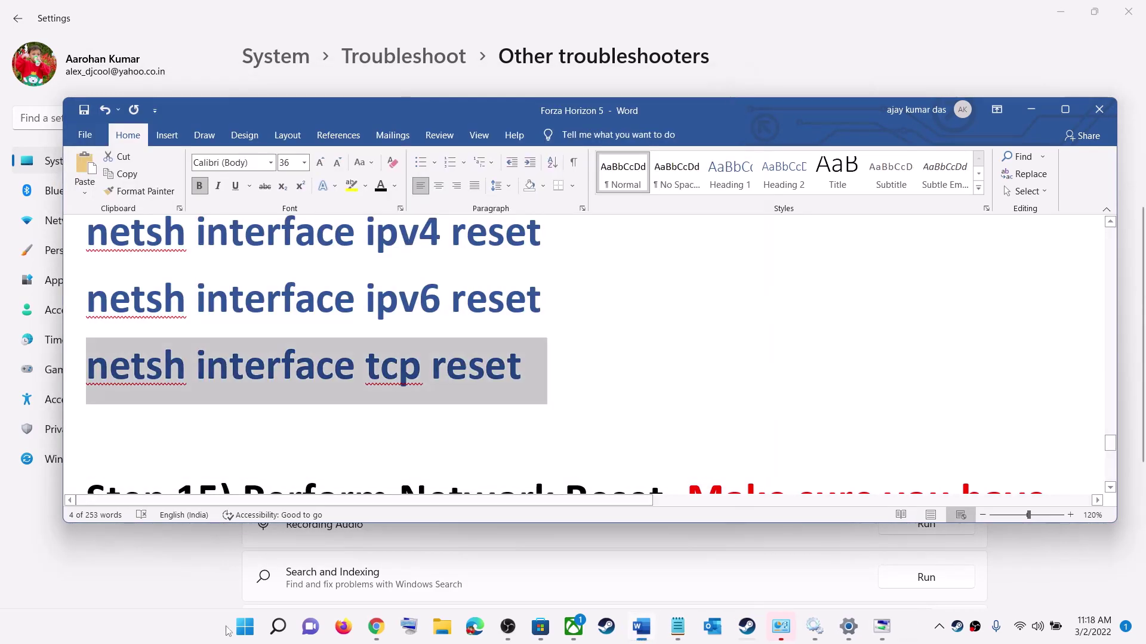
View the Start menu's power options, then dismiss them and Start
{"action": "key", "text": "super"}
{"action": "left_click", "coordinate": [758, 576]}
{"action": "key", "text": "Escape"}
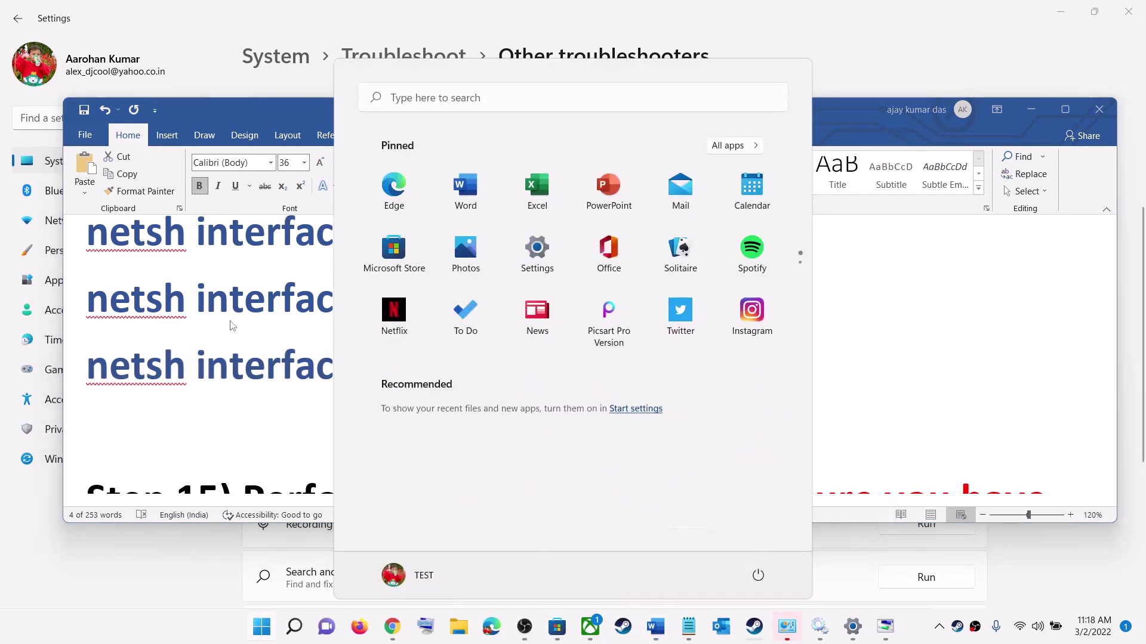
{"action": "key", "text": "Escape"}
Highlight 'Perform Network Reset' and the Wi-Fi password reminder in Step 15
{"action": "scroll", "coordinate": [268, 327], "scroll_direction": "down", "scroll_amount": 3}
{"action": "left_click_drag", "start_coordinate": [251, 379], "coordinate": [978, 363]}
{"action": "left_click_drag", "start_coordinate": [315, 409], "coordinate": [420, 431]}
{"action": "left_click_drag", "start_coordinate": [243, 371], "coordinate": [663, 372]}
{"action": "left_click", "coordinate": [448, 428]}
{"action": "left_click_drag", "start_coordinate": [243, 371], "coordinate": [663, 371]}
Check the connected Wi-Fi network, highlight the password reminder, then minimize Word
{"action": "left_click", "coordinate": [1019, 628]}
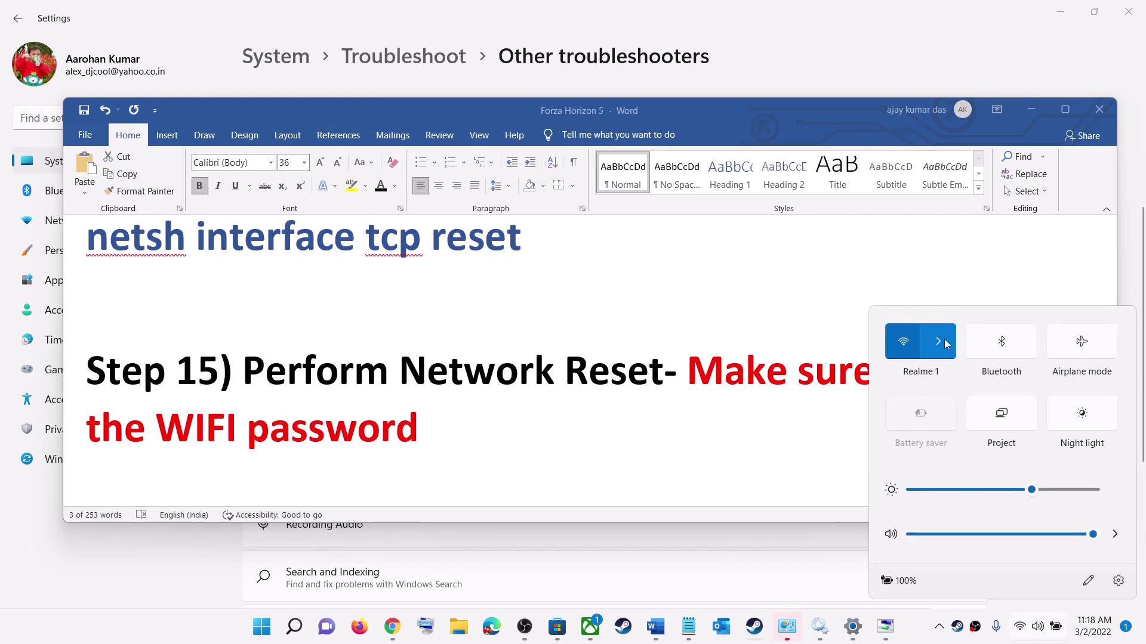
{"action": "left_click", "coordinate": [939, 345]}
{"action": "left_click", "coordinate": [451, 418]}
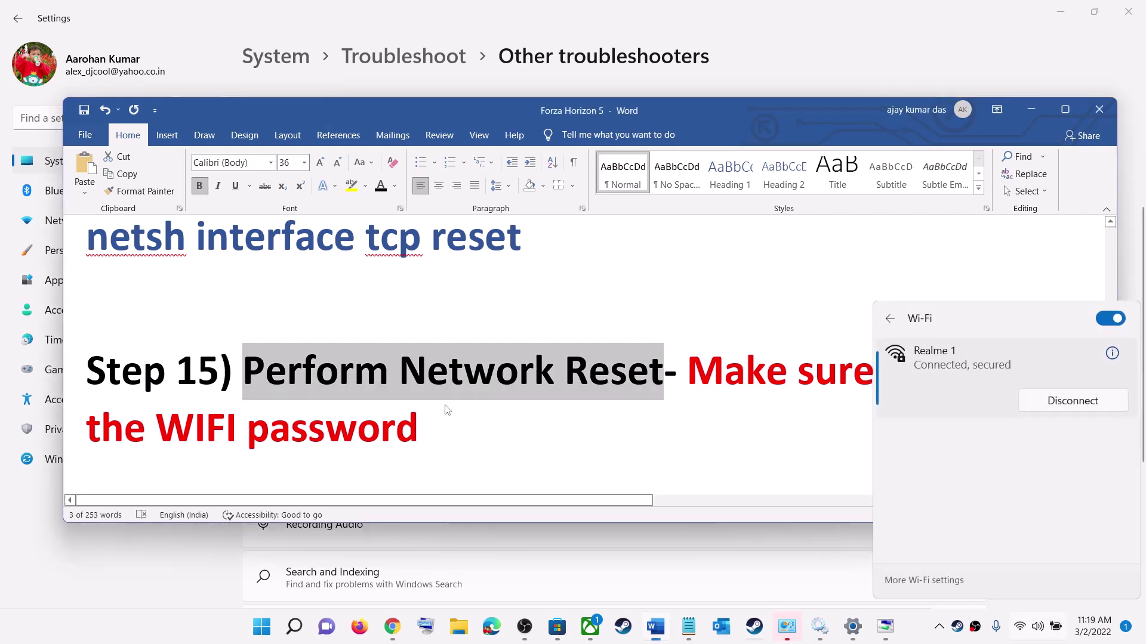
{"action": "left_click_drag", "start_coordinate": [450, 417], "coordinate": [738, 372]}
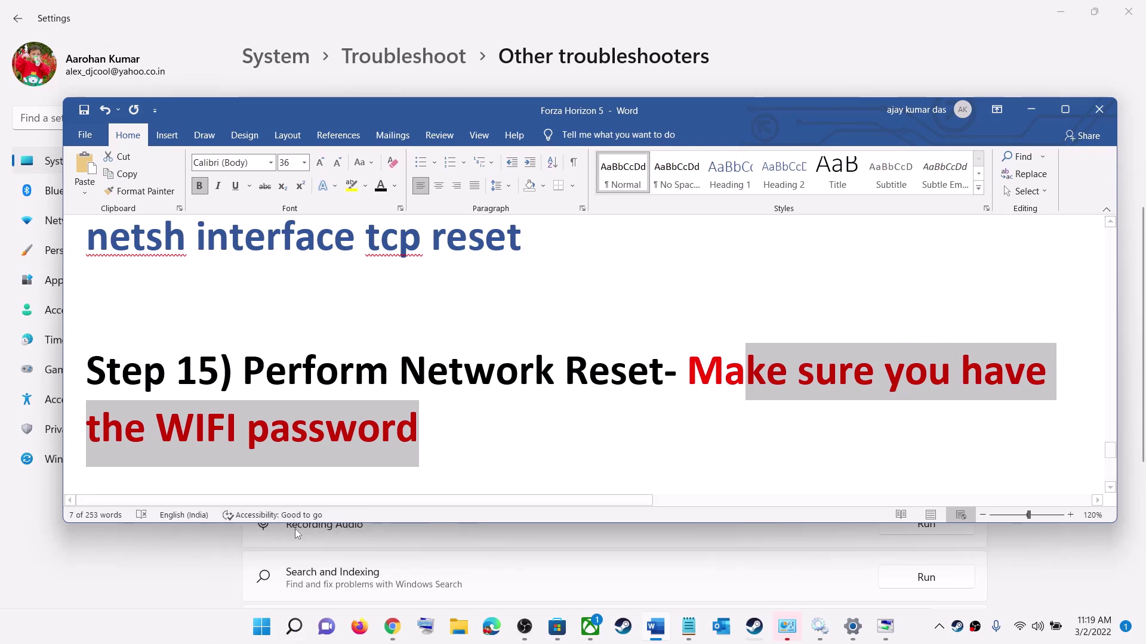
{"action": "left_click", "coordinate": [261, 627]}
Go to Network & internet > Network reset, choose Reset now, then decline the confirmation
{"action": "left_click", "coordinate": [172, 253]}
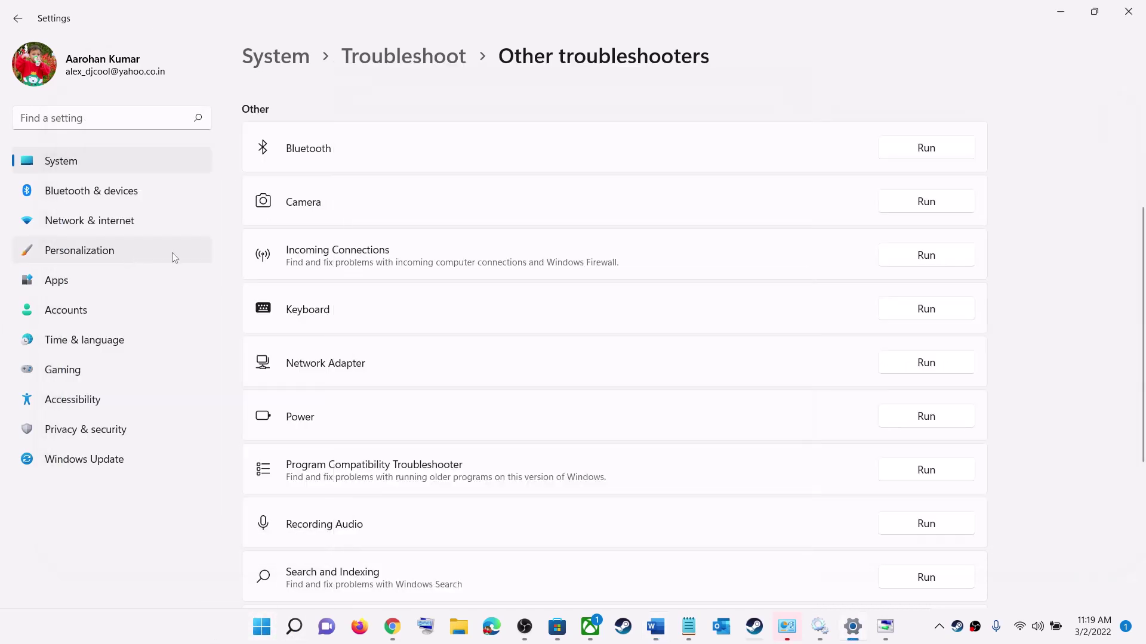
{"action": "left_click", "coordinate": [131, 225]}
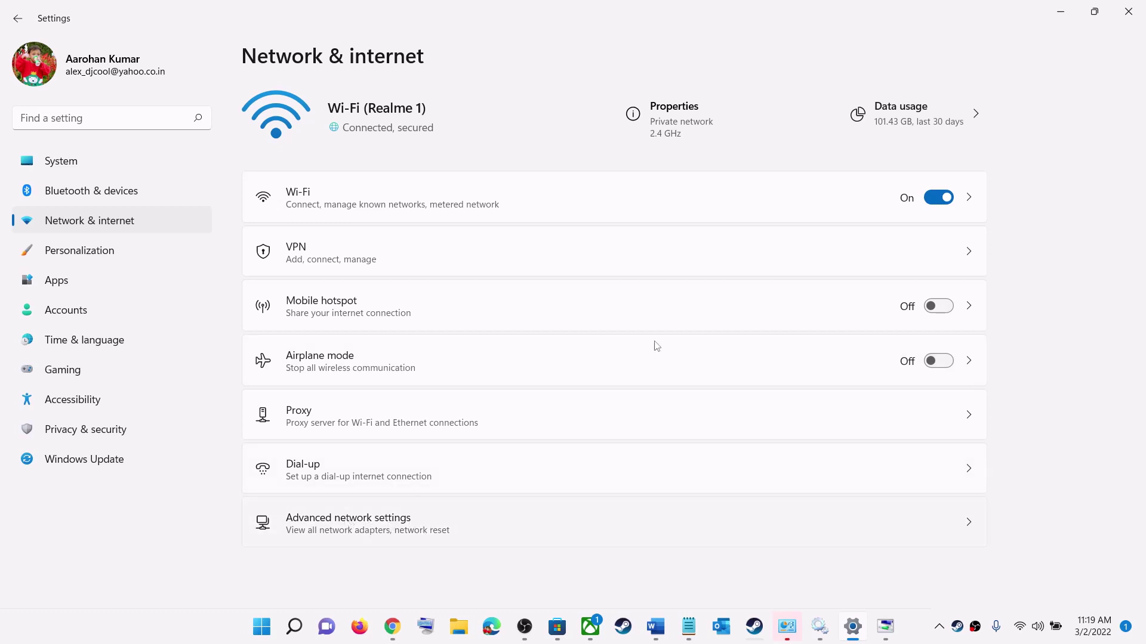
{"action": "left_click", "coordinate": [385, 346]}
{"action": "left_click", "coordinate": [949, 188]}
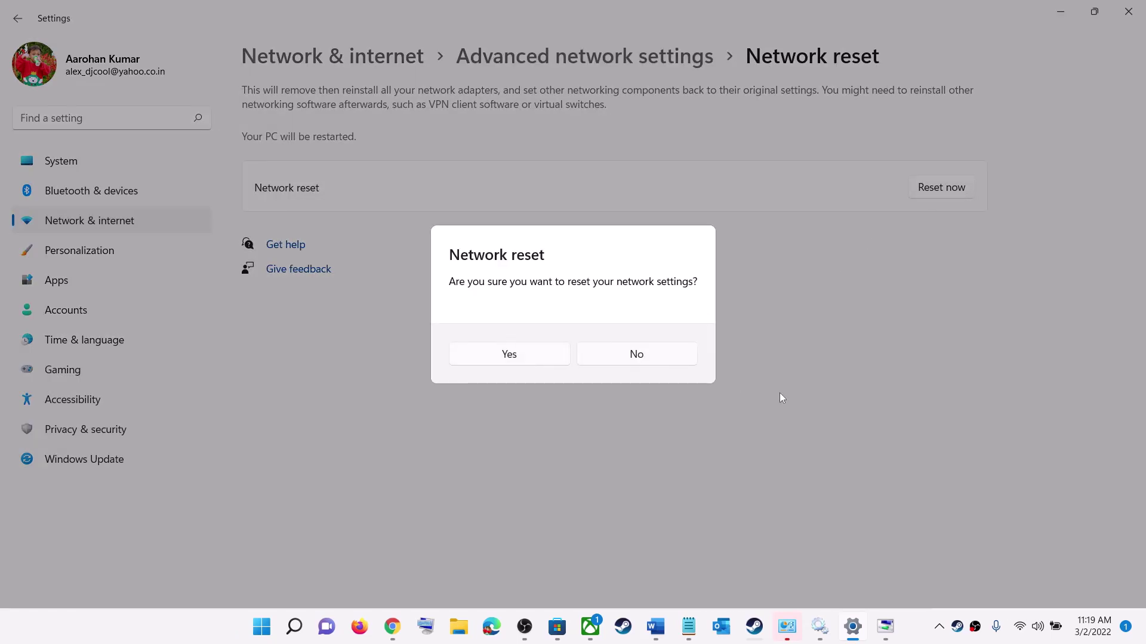
{"action": "left_click", "coordinate": [679, 353]}
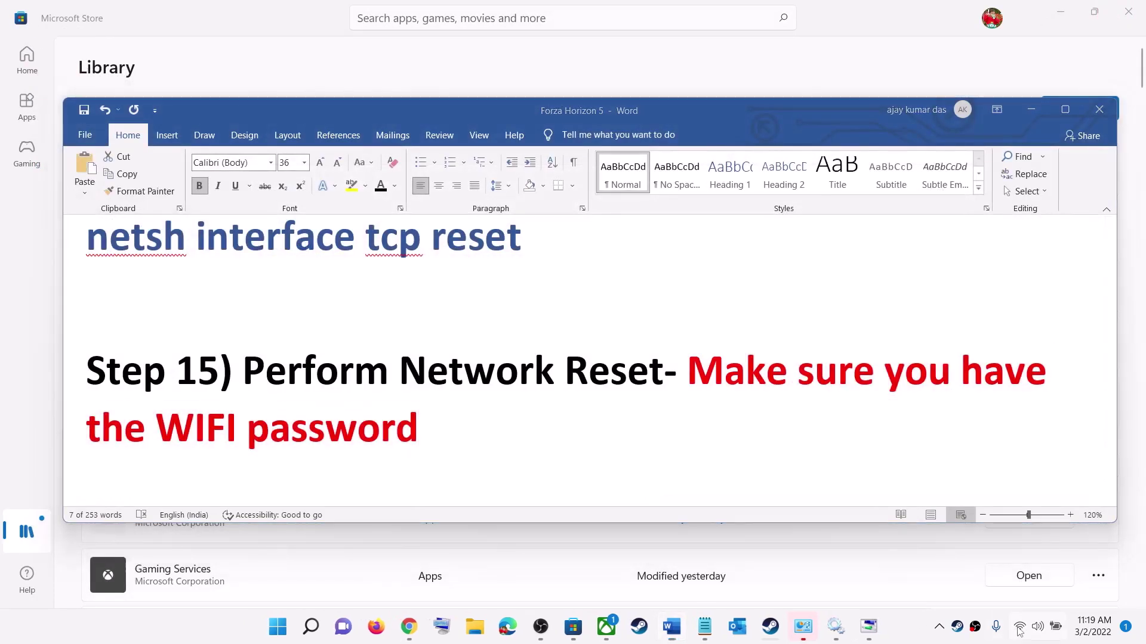
{"action": "key", "text": "super+a"}
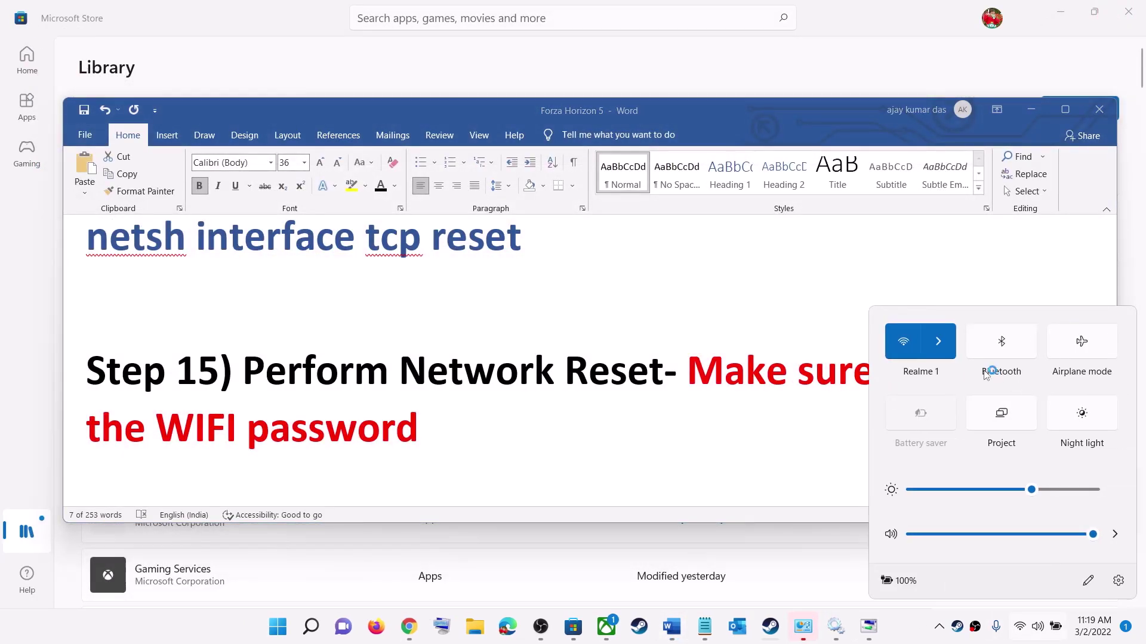
Check the Wi-Fi network list, then highlight 'Switch to a different network' in Step 16
{"action": "left_click", "coordinate": [938, 341]}
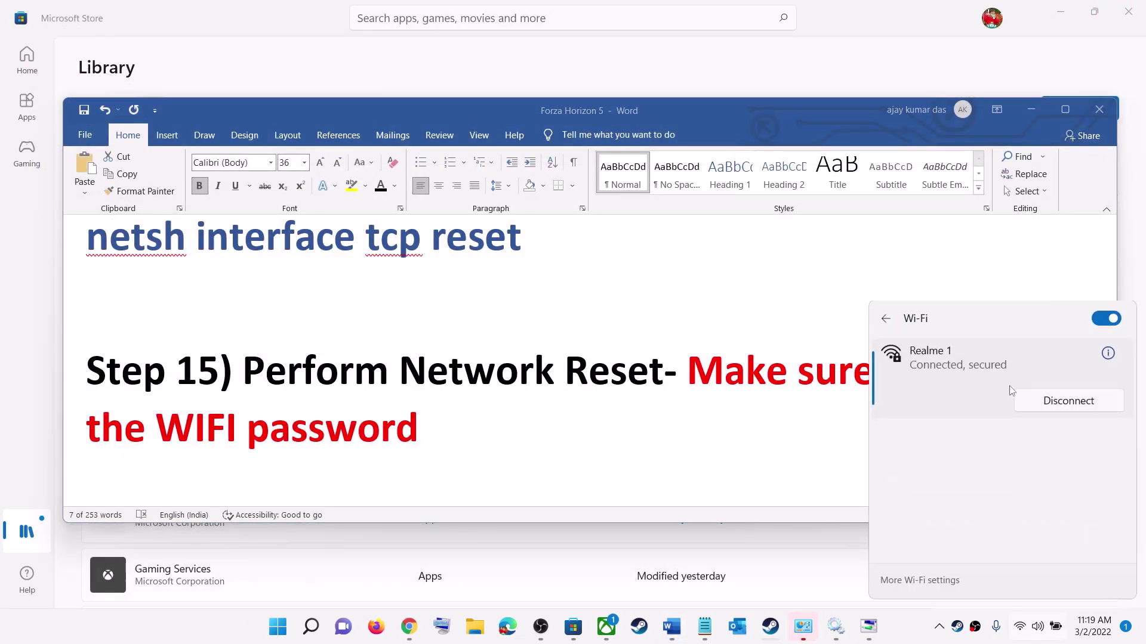
{"action": "left_click", "coordinate": [574, 360]}
{"action": "left_click", "coordinate": [724, 371]}
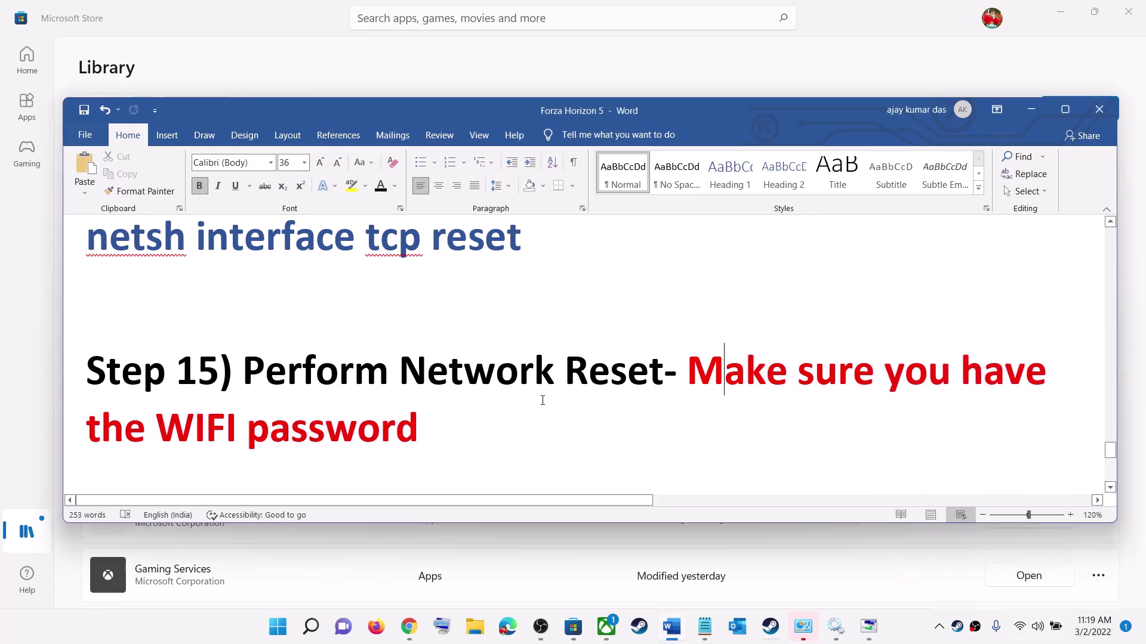
{"action": "scroll", "coordinate": [447, 410], "scroll_direction": "down", "scroll_amount": 5}
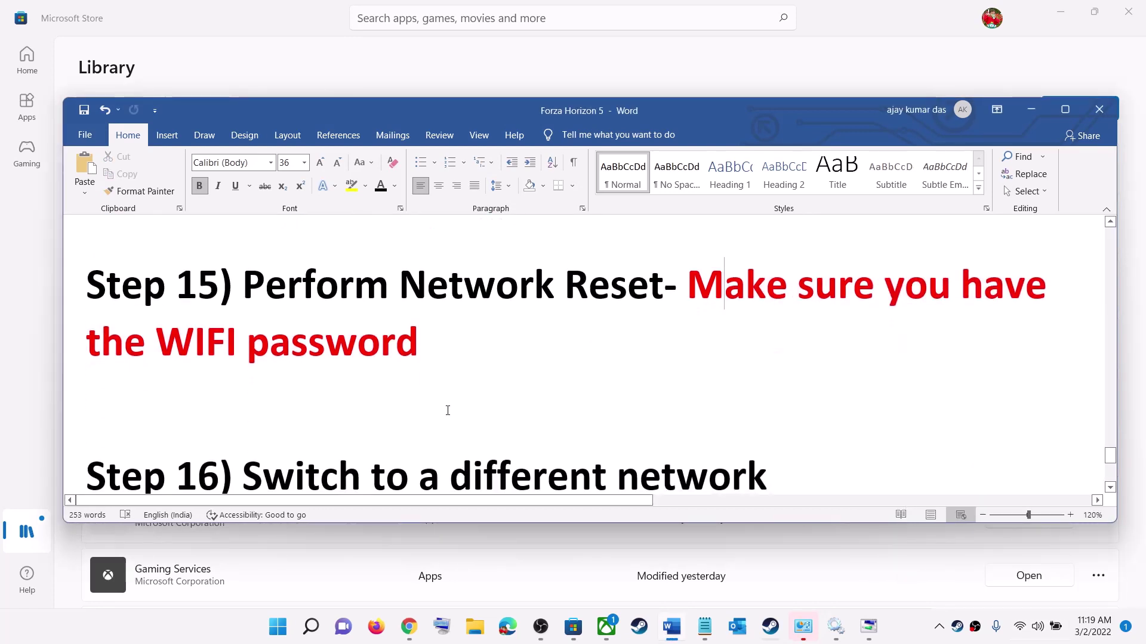
{"action": "left_click_drag", "start_coordinate": [243, 391], "coordinate": [919, 384]}
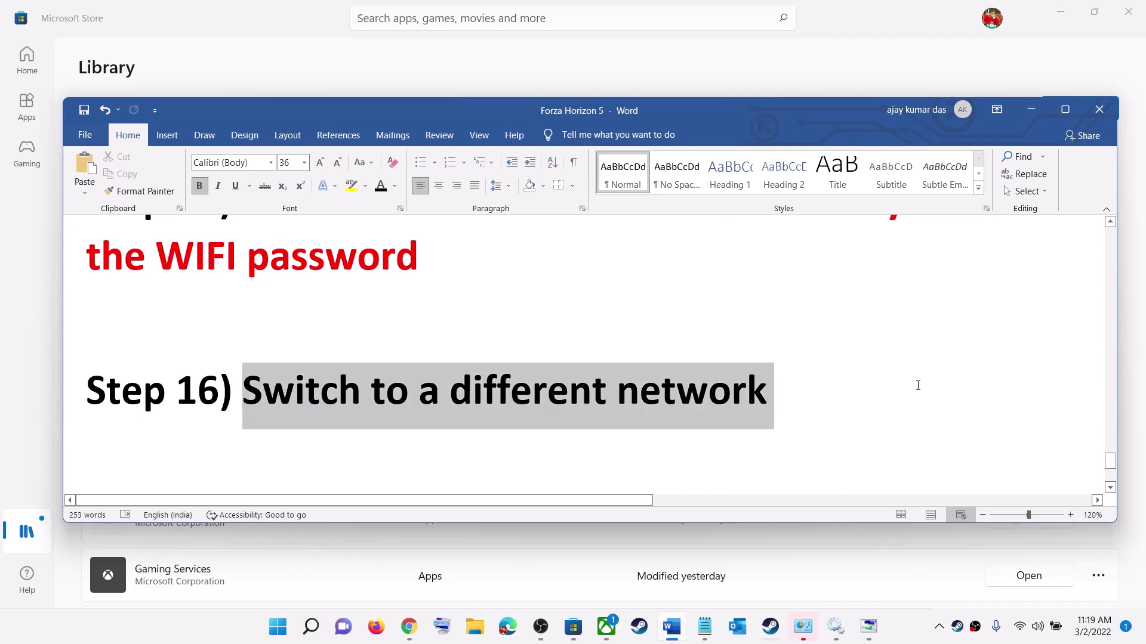
Review available Wi-Fi networks again and highlight 'Use Ethernet connection' in Step 17
{"action": "left_click", "coordinate": [1038, 627]}
{"action": "left_click", "coordinate": [938, 341]}
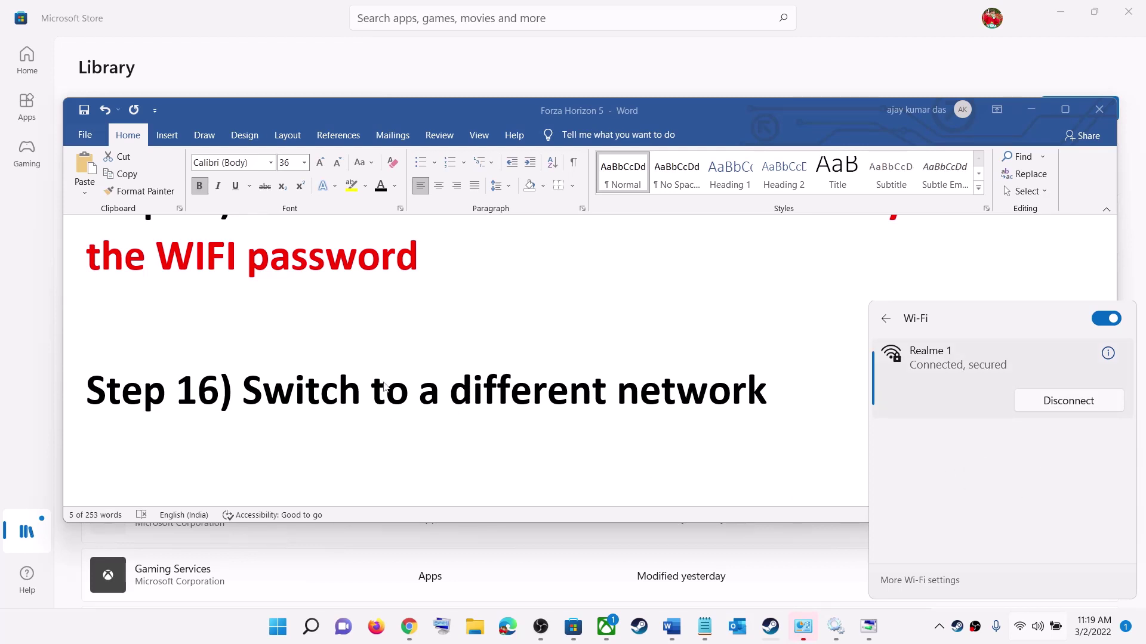
{"action": "key", "text": "Escape"}
{"action": "scroll", "coordinate": [378, 407], "scroll_direction": "down", "scroll_amount": 2}
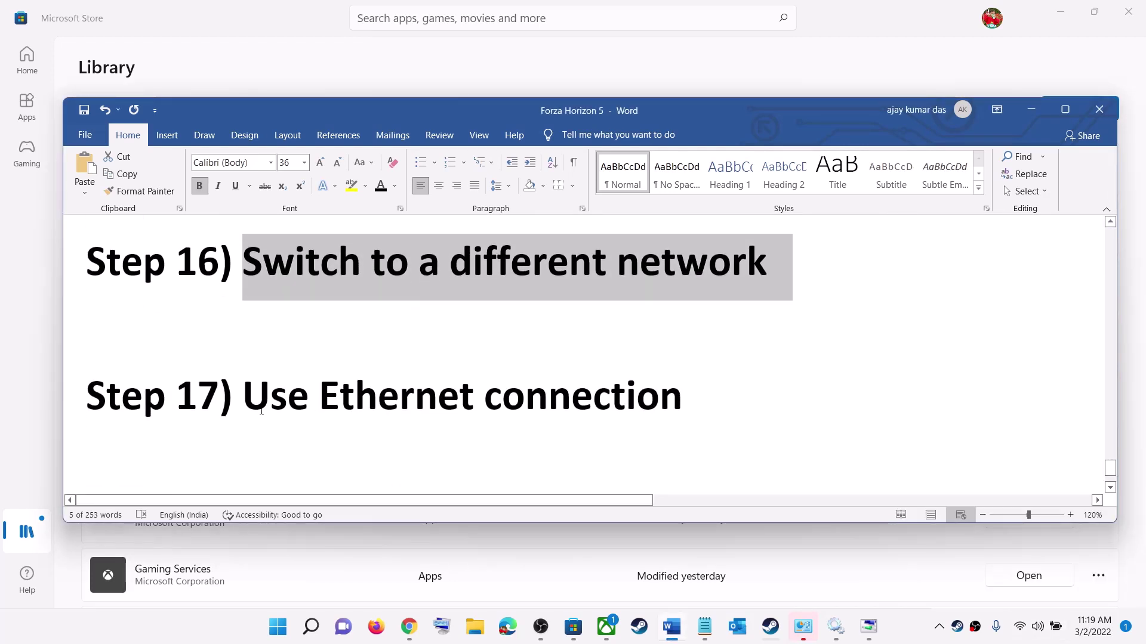
{"action": "left_click_drag", "start_coordinate": [261, 411], "coordinate": [701, 410]}
{"action": "left_click", "coordinate": [357, 408]}
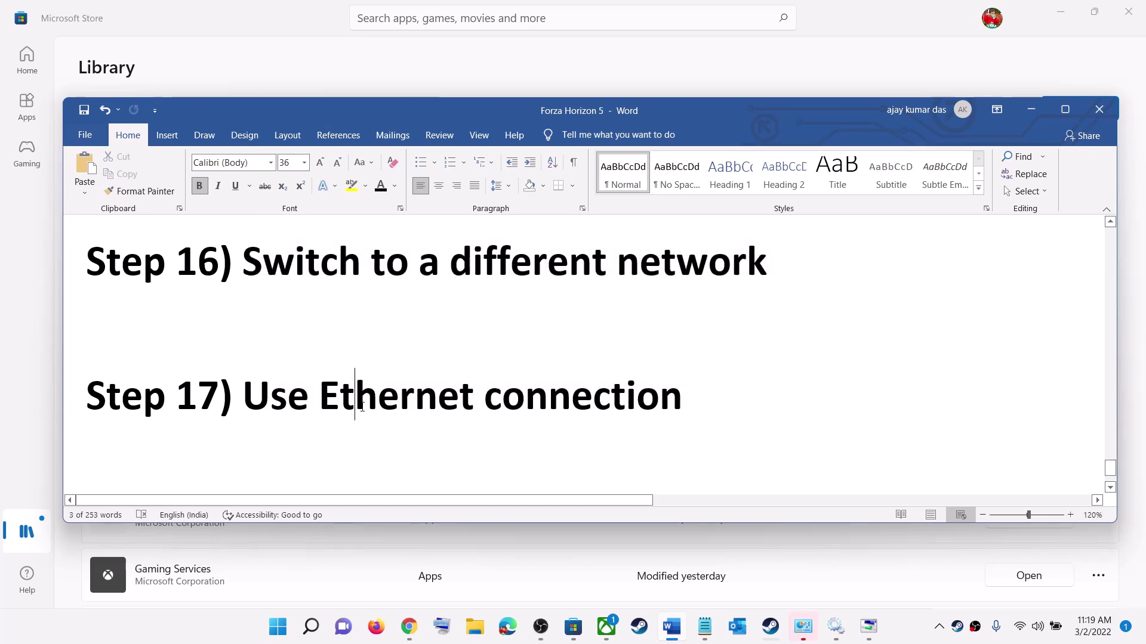
{"action": "left_click_drag", "start_coordinate": [320, 407], "coordinate": [683, 408]}
{"action": "left_click", "coordinate": [311, 412]}
{"action": "left_click_drag", "start_coordinate": [336, 401], "coordinate": [686, 408]}
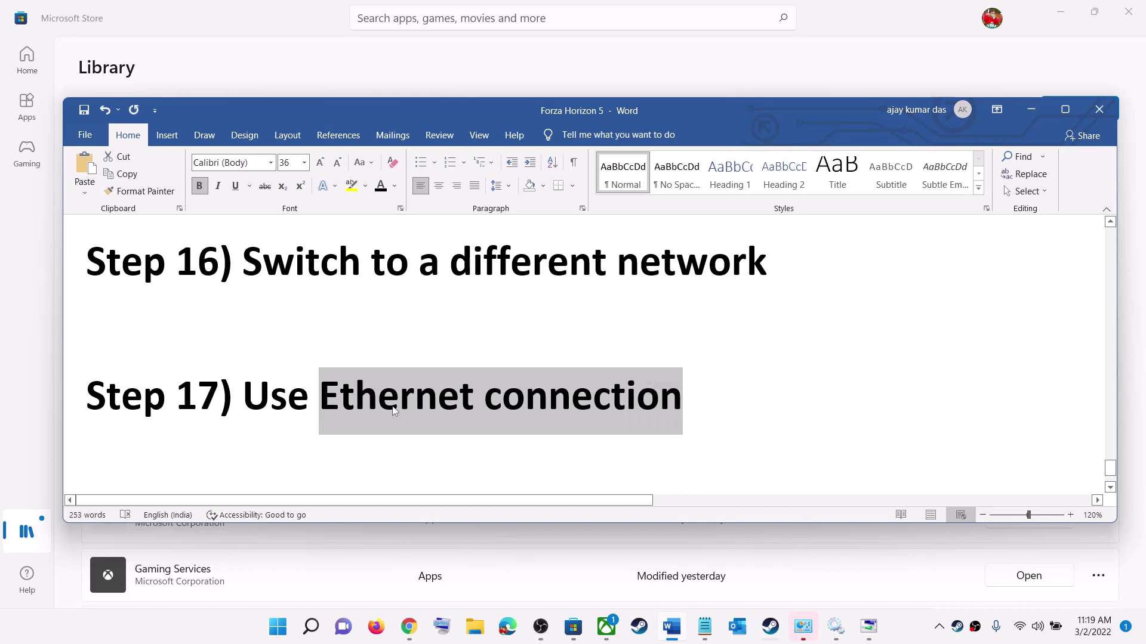
{"action": "left_click", "coordinate": [378, 407]}
{"action": "left_click_drag", "start_coordinate": [319, 407], "coordinate": [684, 408]}
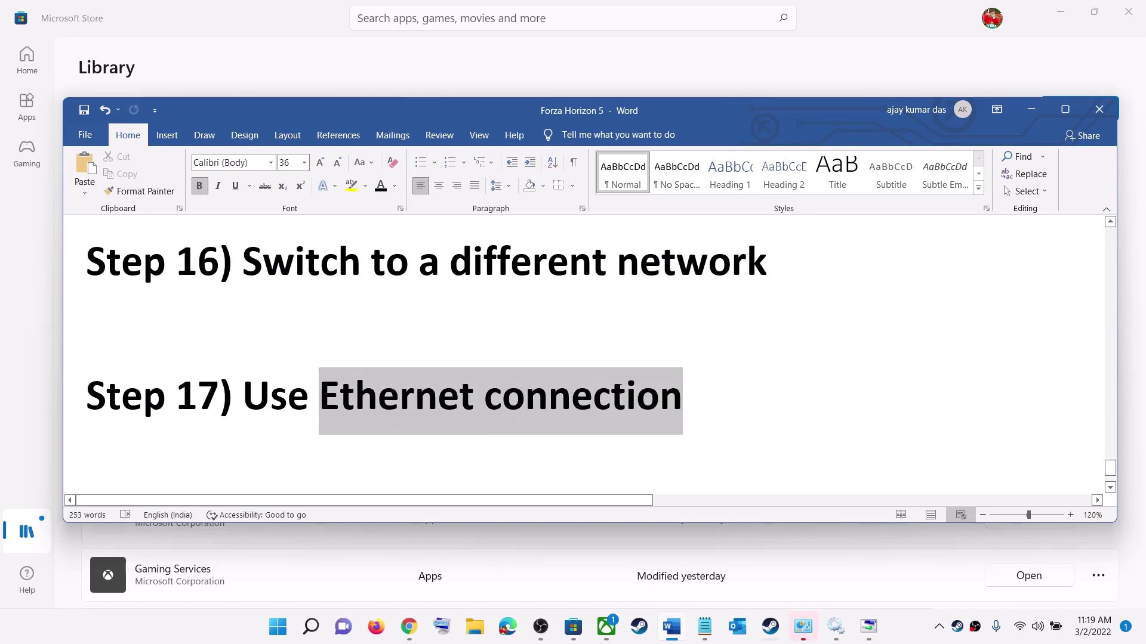
{"action": "left_click", "coordinate": [321, 406]}
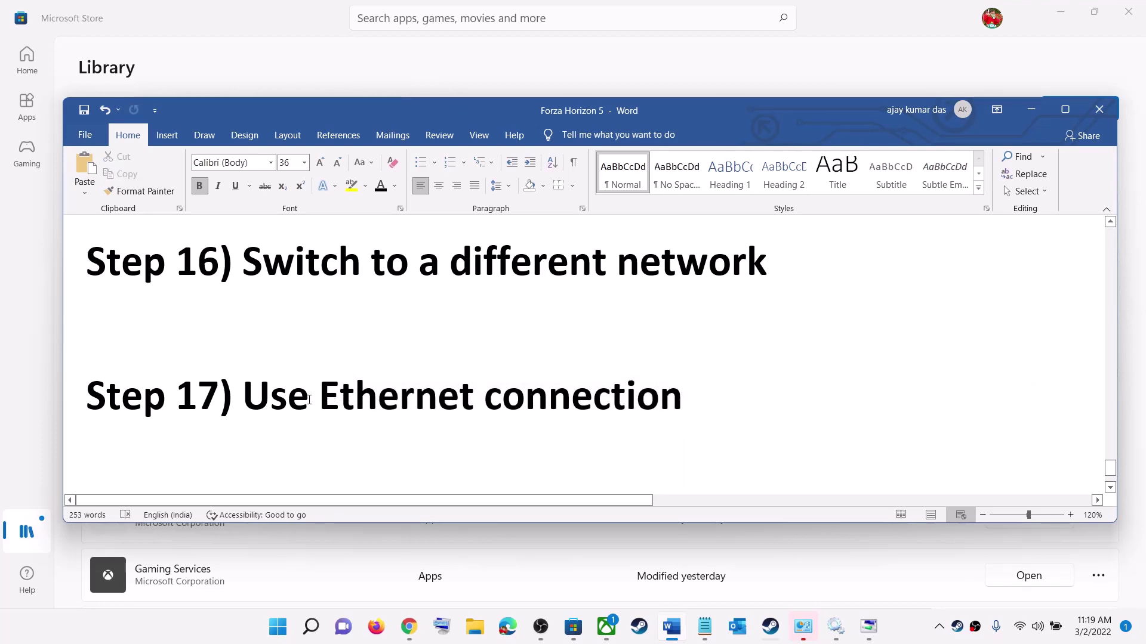
{"action": "left_click_drag", "start_coordinate": [321, 395], "coordinate": [645, 390]}
{"action": "key", "text": "Left"}
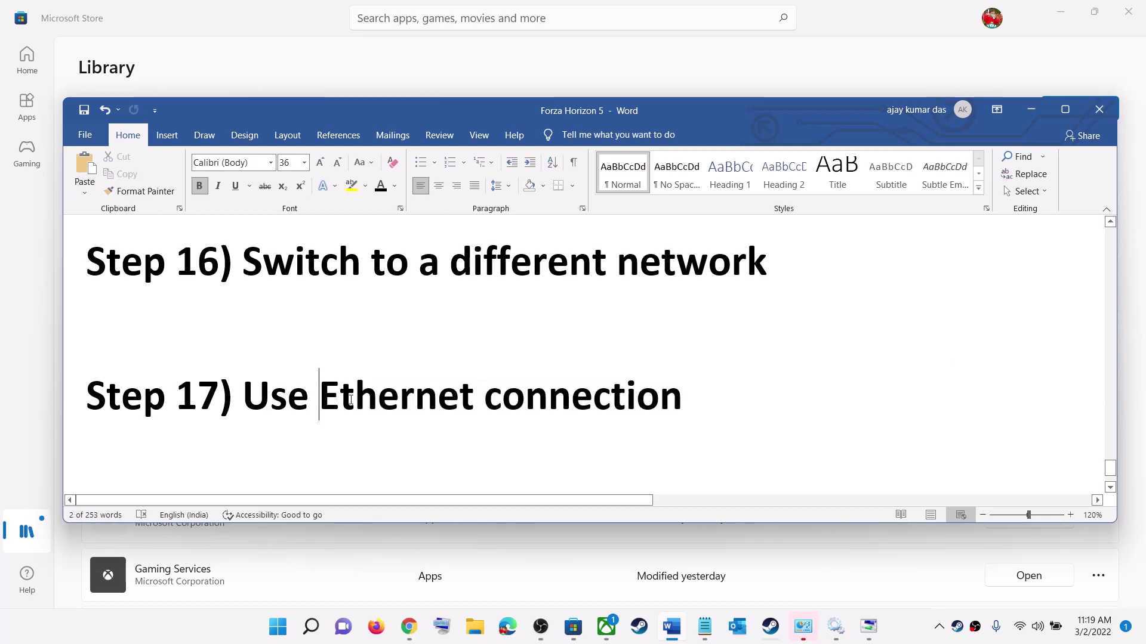
Highlight 'Verify the game files' in Step 18, then bring up Steam and approve its prompt
{"action": "scroll", "coordinate": [495, 391], "scroll_direction": "down", "scroll_amount": 3}
{"action": "left_click_drag", "start_coordinate": [244, 444], "coordinate": [581, 442]}
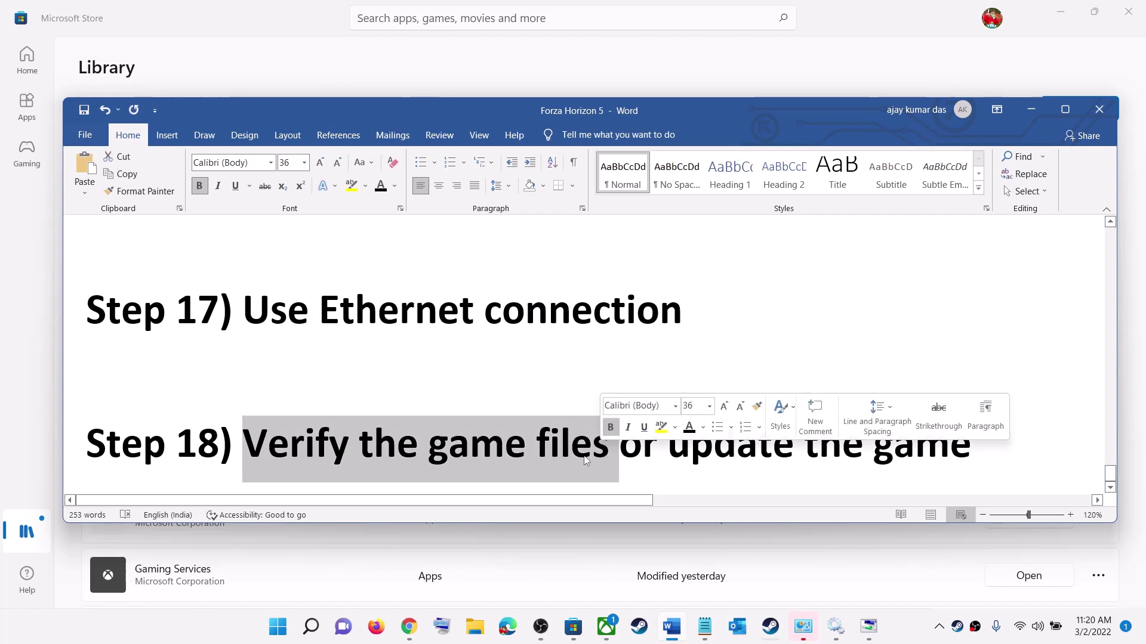
{"action": "left_click", "coordinate": [290, 444]}
{"action": "key", "text": "ctrl+z"}
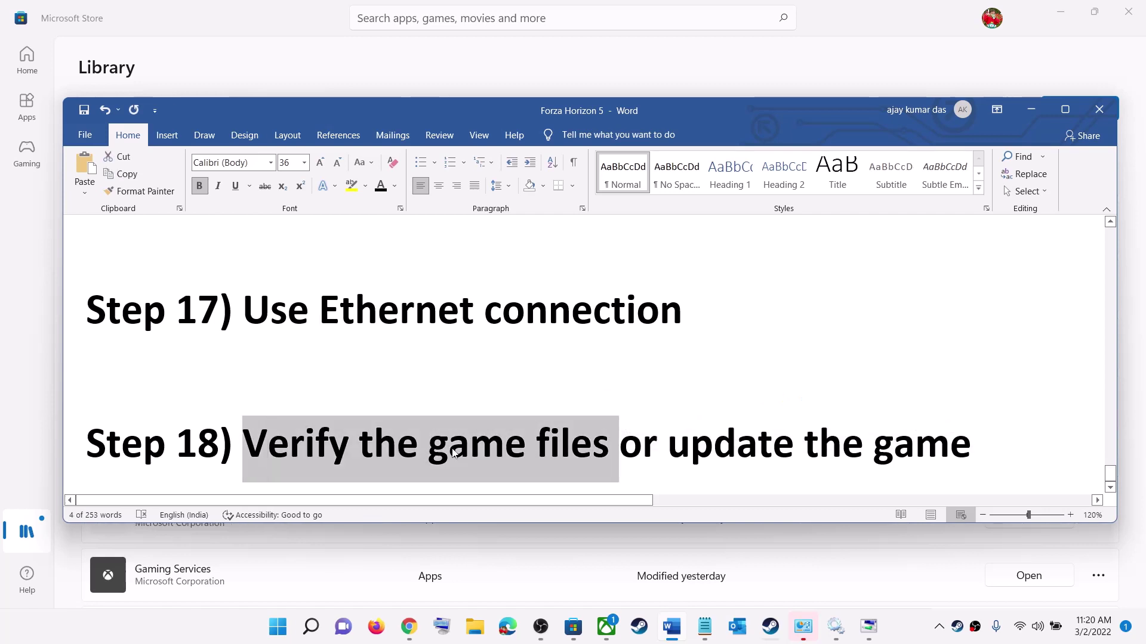
{"action": "left_click", "coordinate": [641, 634]}
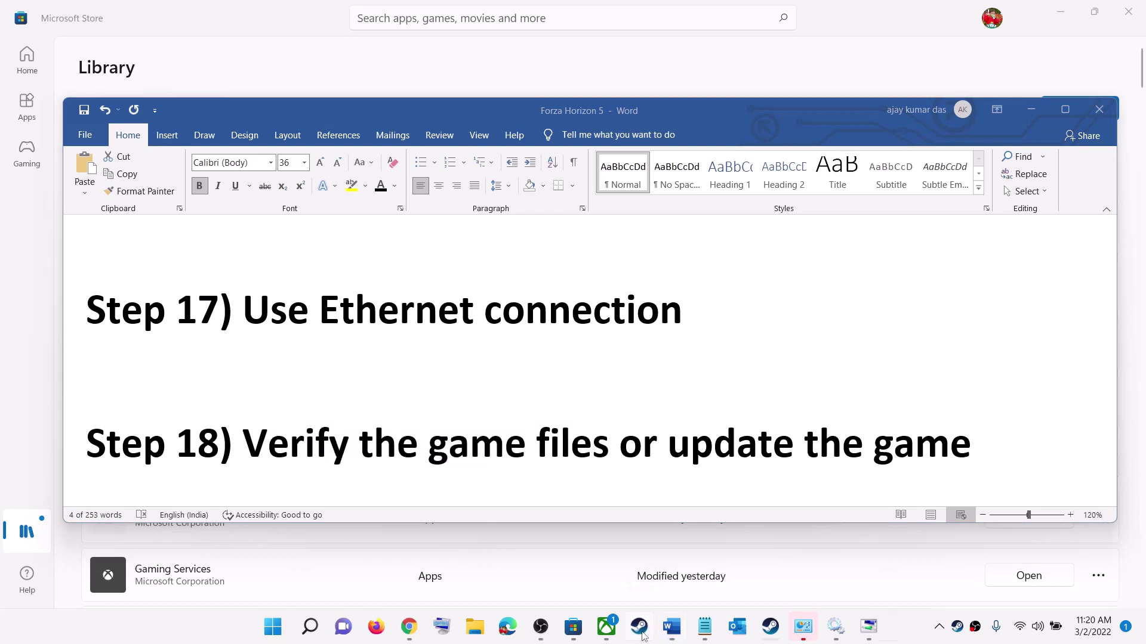
{"action": "left_click", "coordinate": [650, 433]}
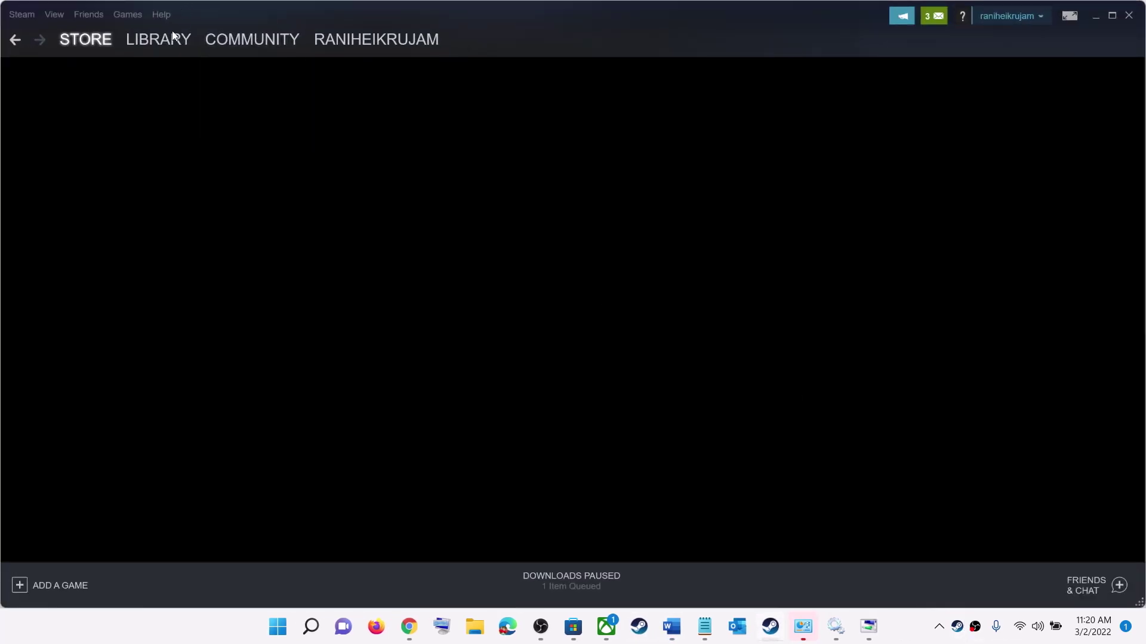
View Shadow Warrior 3's Local Files properties in the Steam Library, then return to Word
{"action": "left_click", "coordinate": [159, 40]}
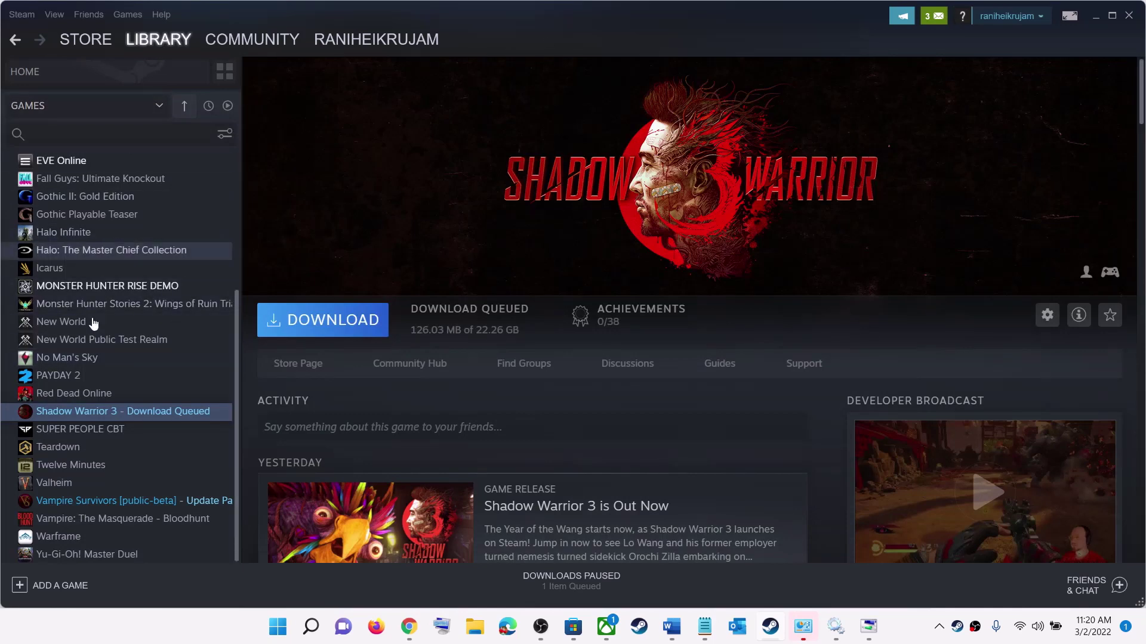
{"action": "scroll", "coordinate": [102, 194], "scroll_direction": "up", "scroll_amount": 3}
{"action": "scroll", "coordinate": [158, 417], "scroll_direction": "down", "scroll_amount": 3}
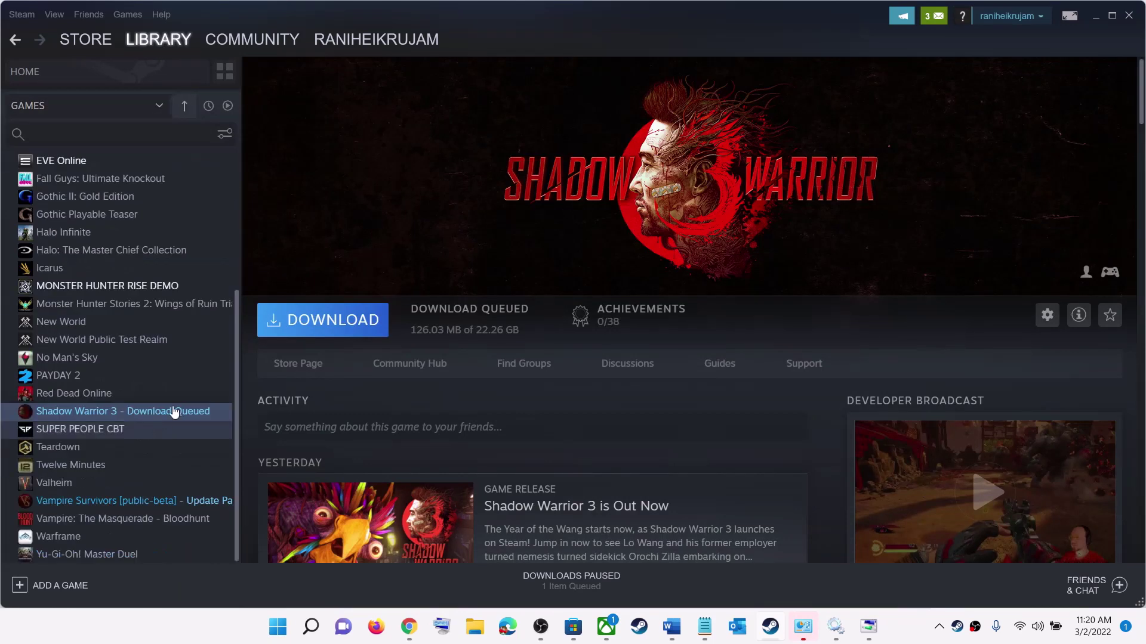
{"action": "right_click", "coordinate": [114, 413]}
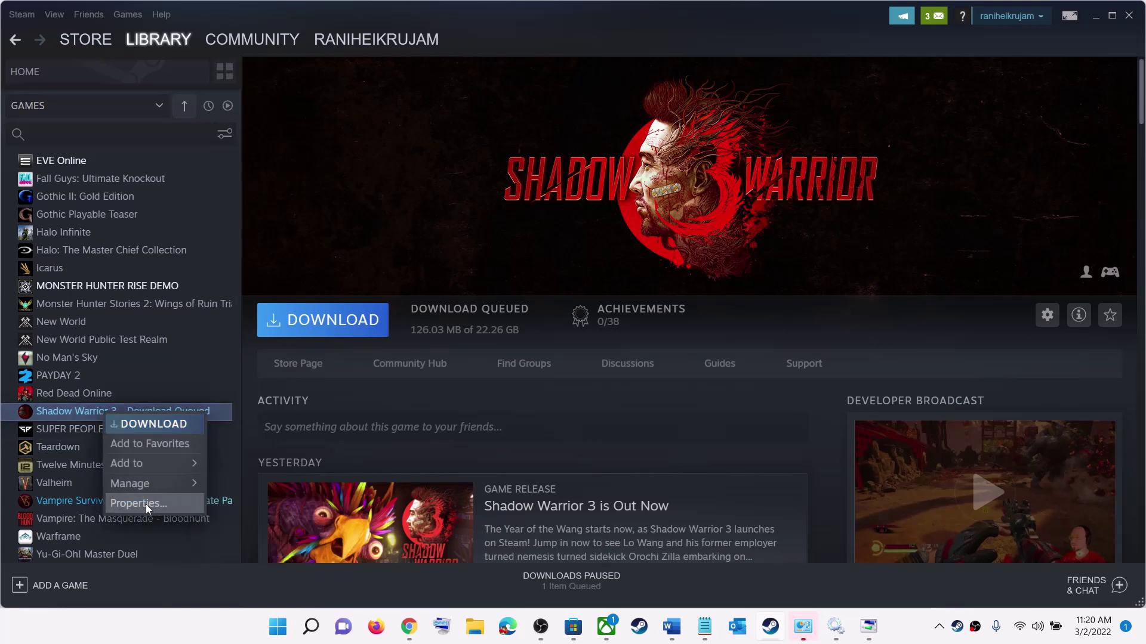
{"action": "left_click", "coordinate": [145, 504]}
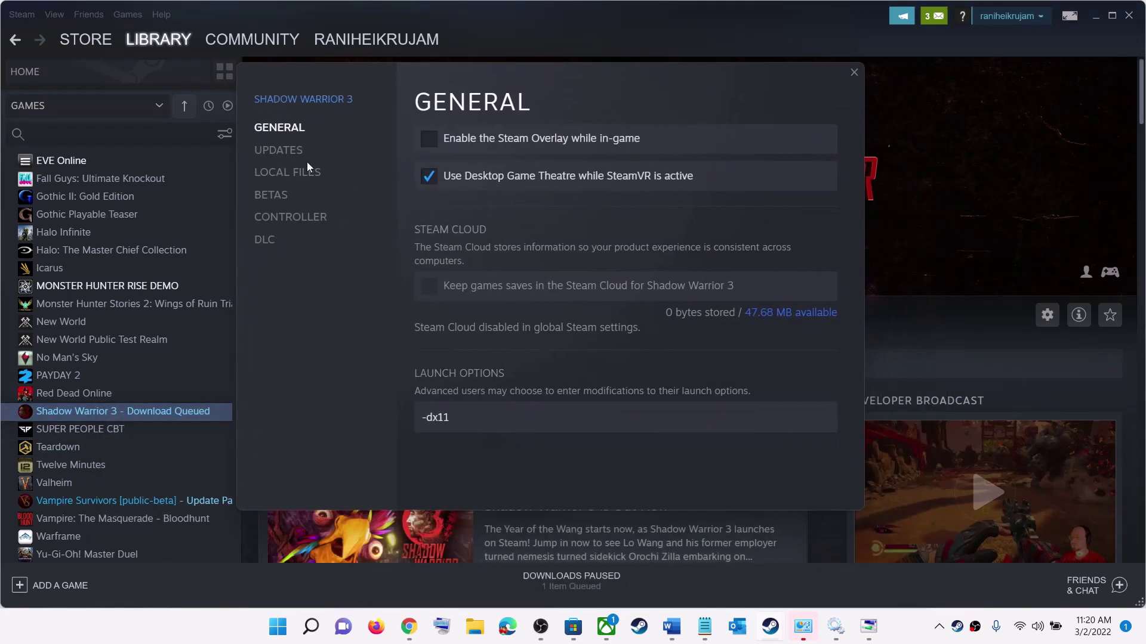
{"action": "left_click", "coordinate": [294, 174]}
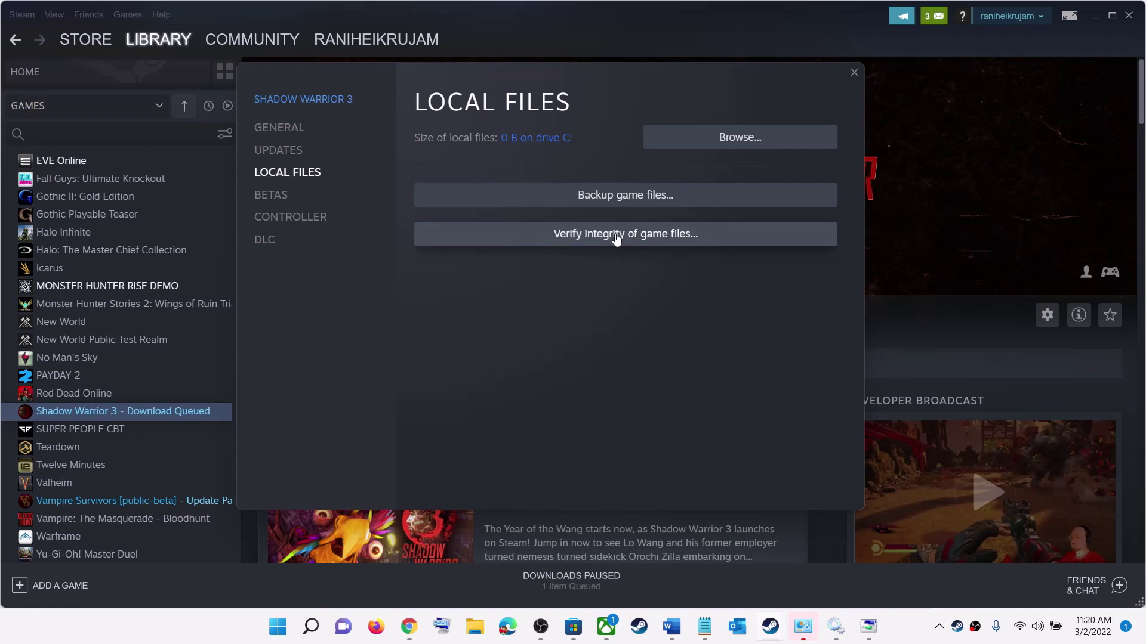
{"action": "left_click", "coordinate": [853, 75]}
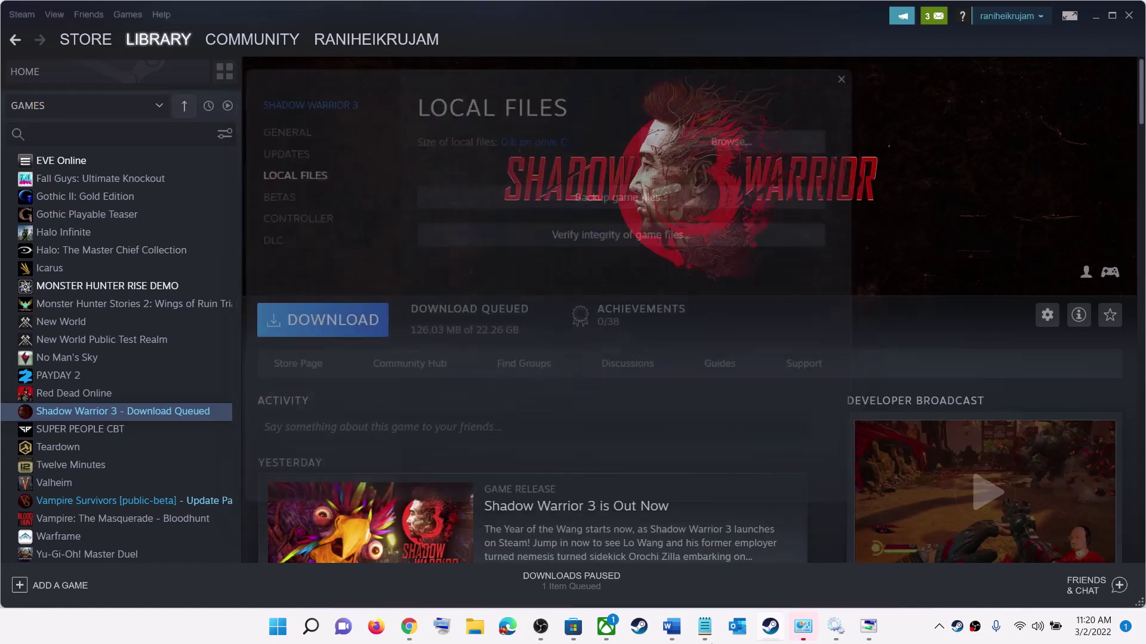
{"action": "key", "text": "alt+Tab"}
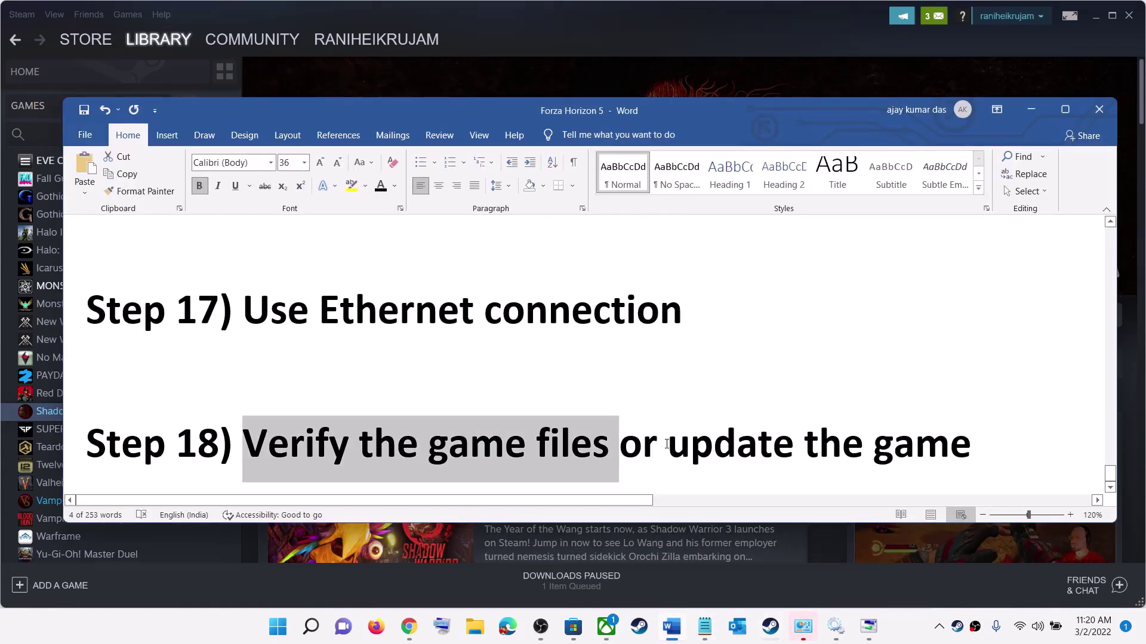
Highlight 'update the game' in Step 18 and view the Microsoft Store Library's five updates
{"action": "left_click_drag", "start_coordinate": [667, 444], "coordinate": [971, 447]}
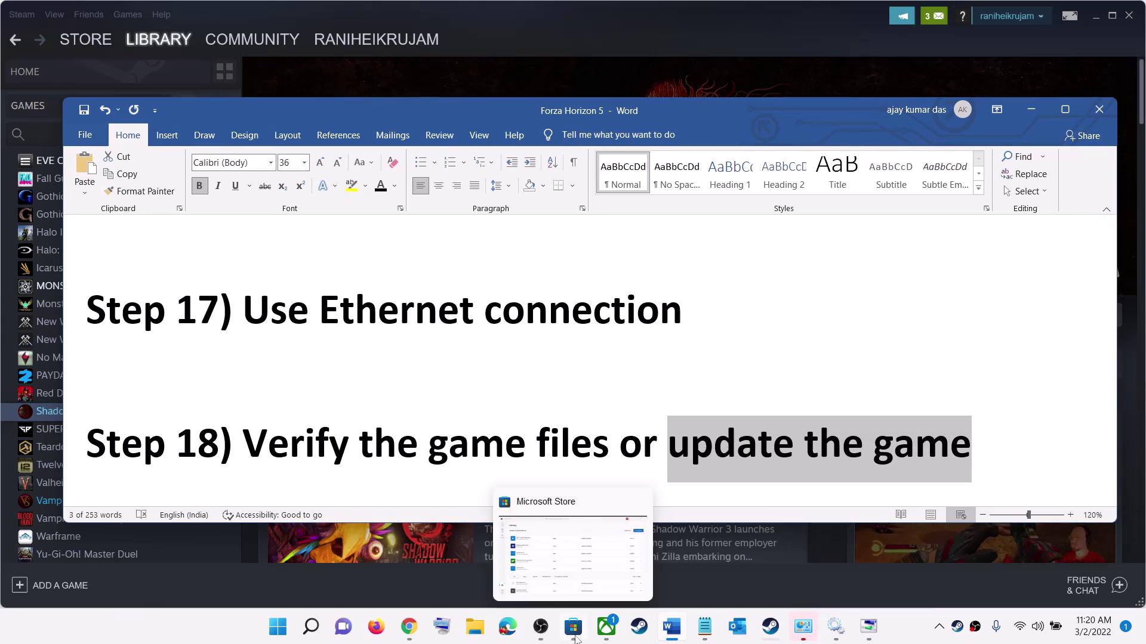
{"action": "left_click", "coordinate": [577, 636]}
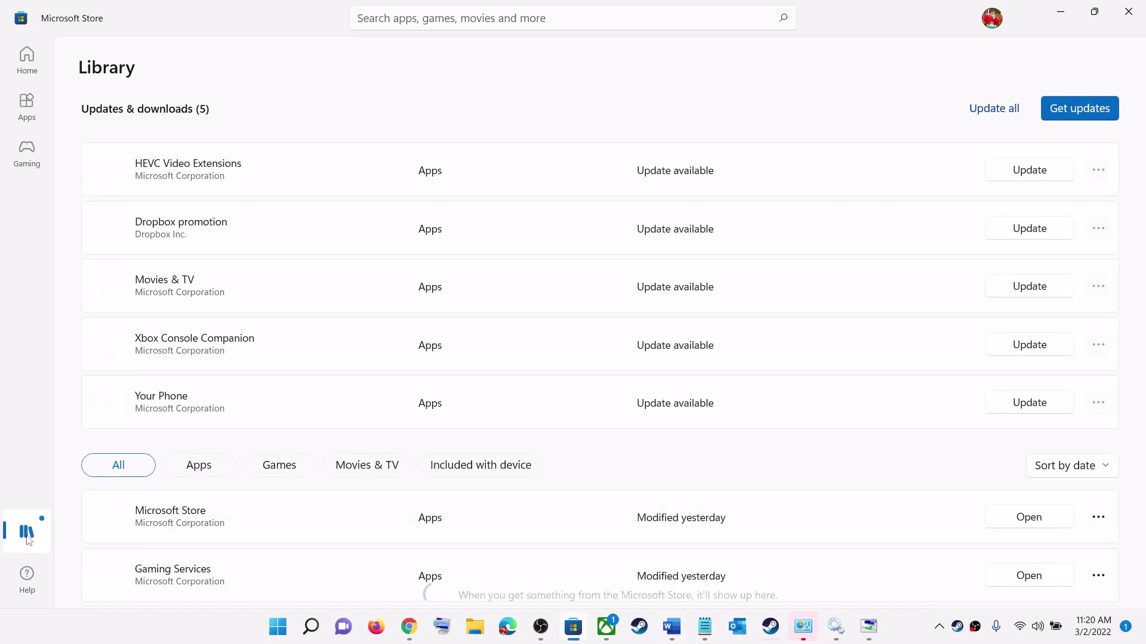
{"action": "scroll", "coordinate": [802, 274], "scroll_direction": "down", "scroll_amount": 4}
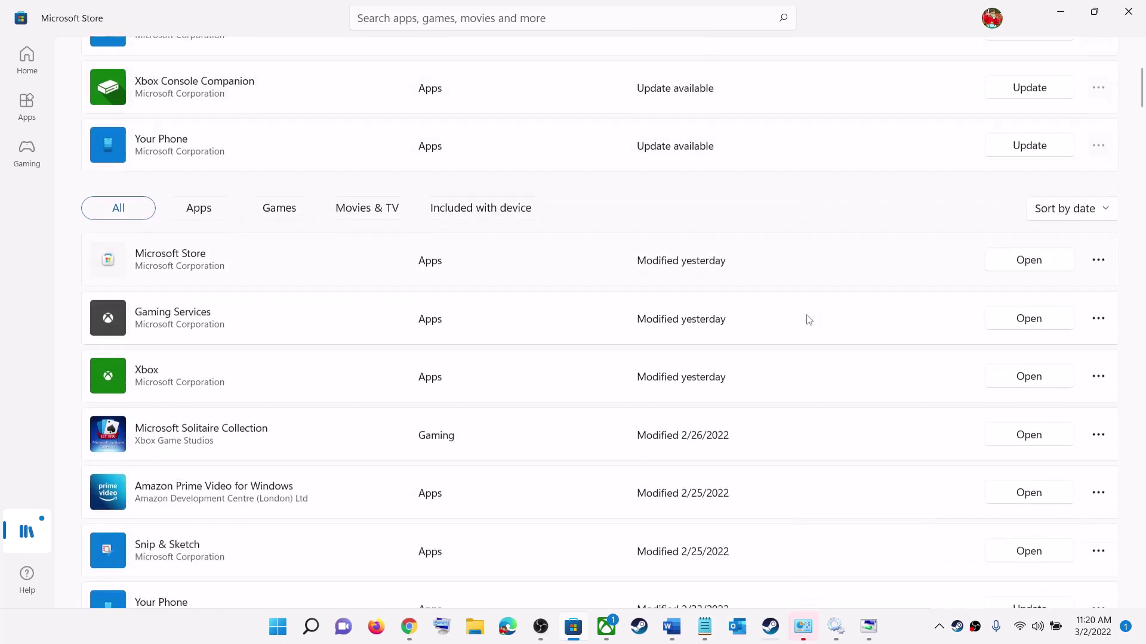
{"action": "scroll", "coordinate": [800, 298], "scroll_direction": "up", "scroll_amount": 5}
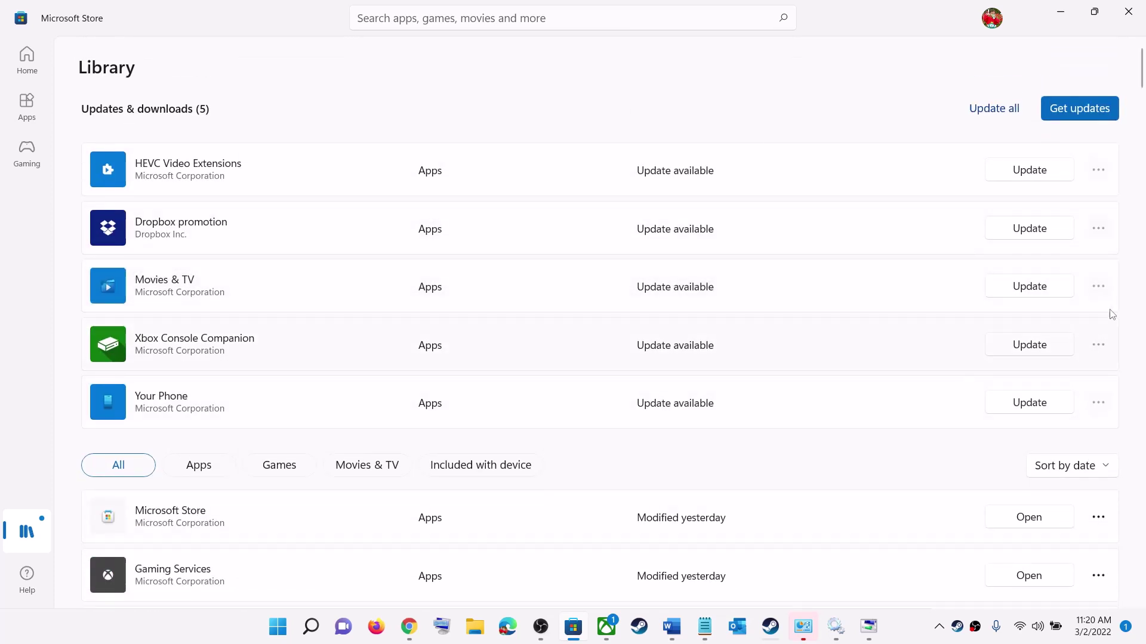
Glance at the guide, then bring up the Xbox app's Forza Horizon 5 page
{"action": "left_click", "coordinate": [1061, 12]}
{"action": "left_click_drag", "start_coordinate": [1110, 474], "coordinate": [1109, 224]}
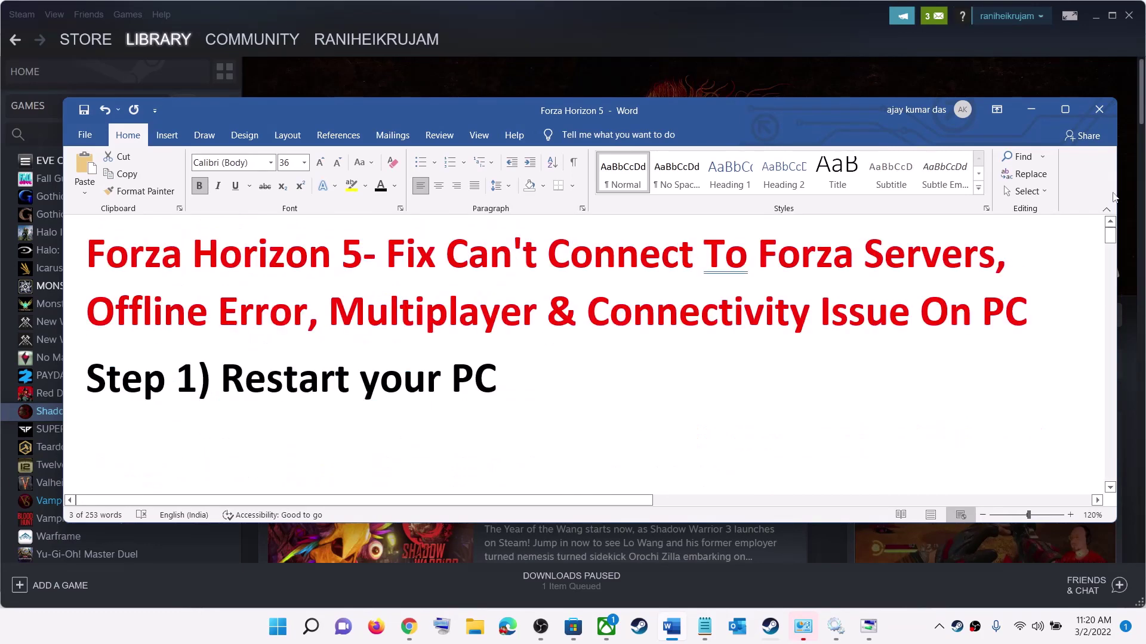
{"action": "left_click", "coordinate": [570, 632]}
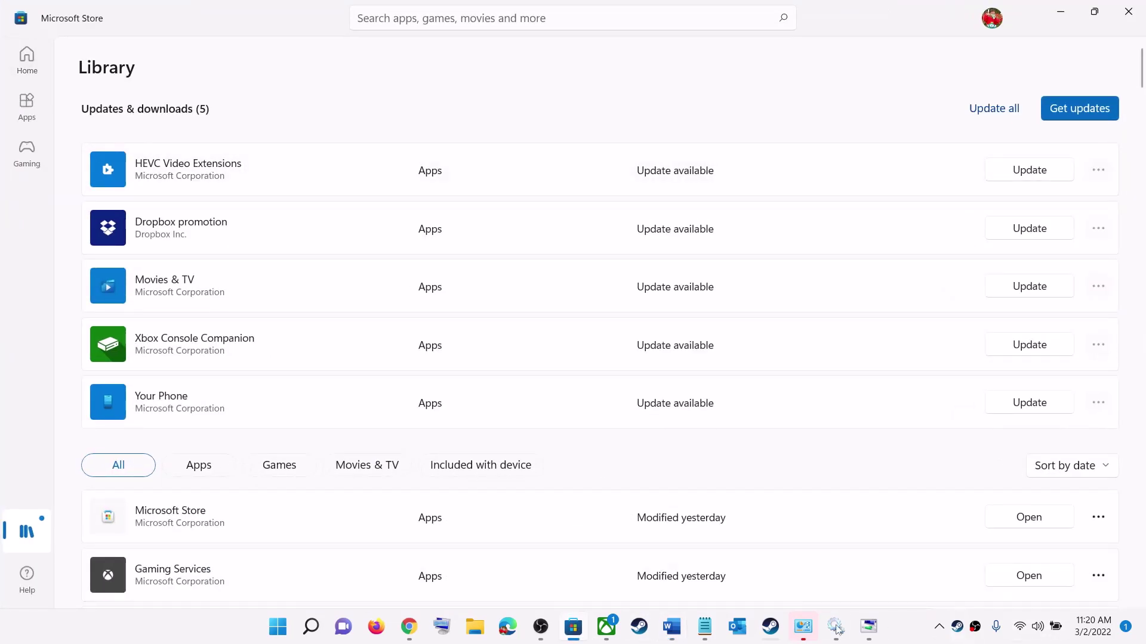
{"action": "left_click", "coordinate": [605, 632]}
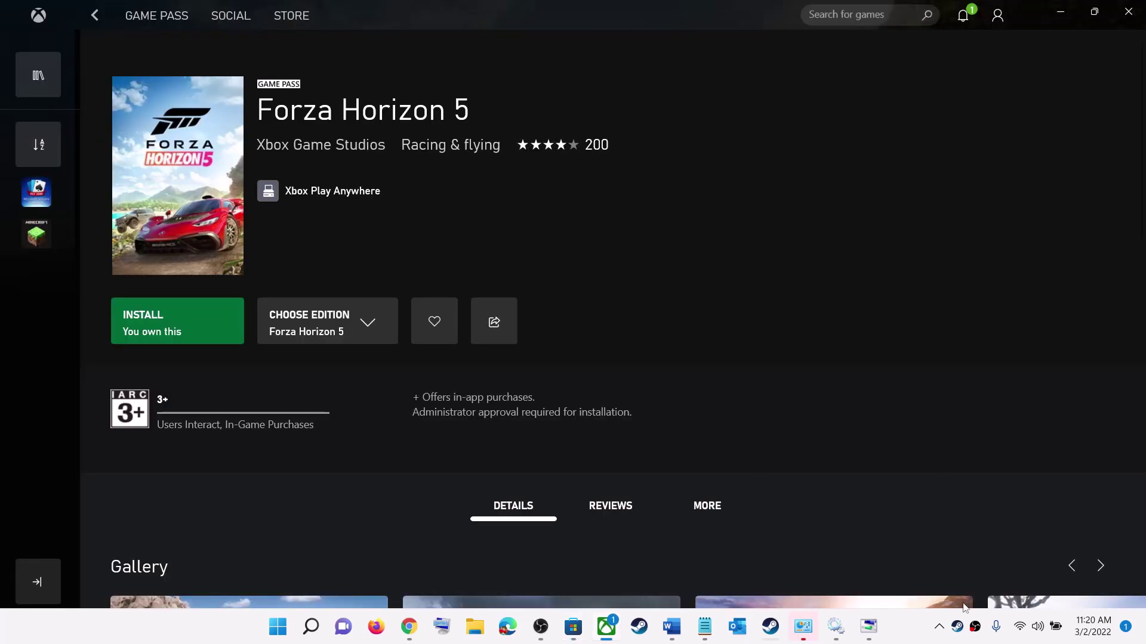